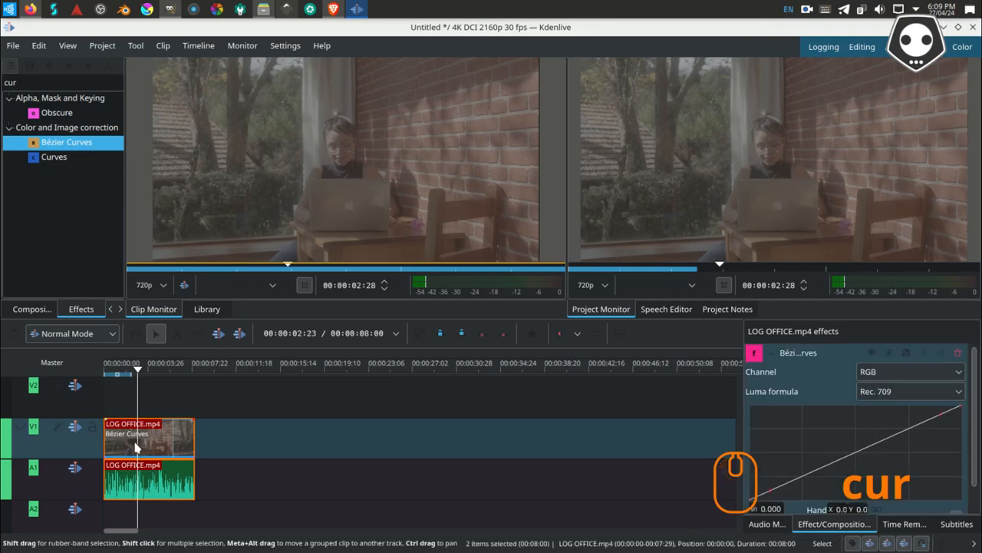
# Step: Clear the effects search so the full effects list is available
pyautogui.click(119, 82)
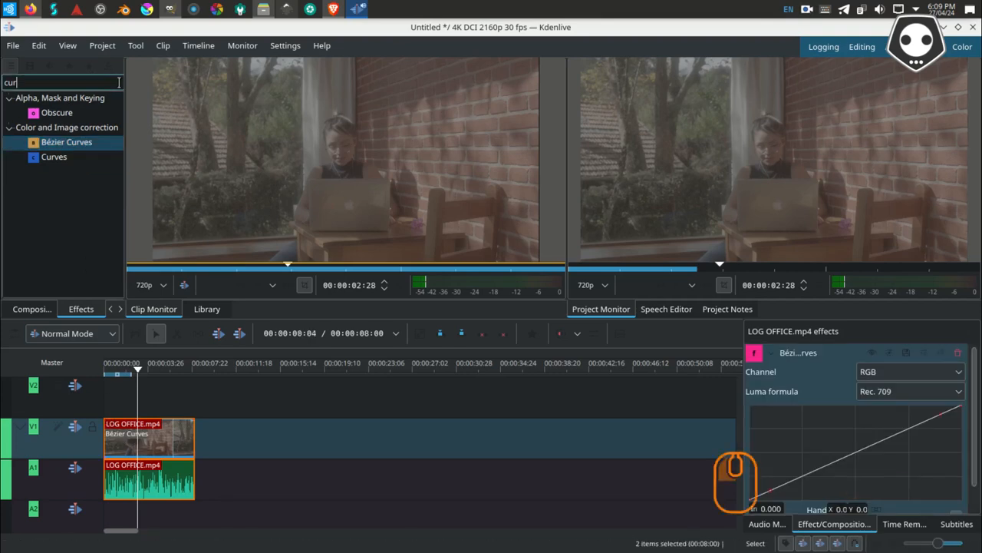
pyautogui.press('BackSpace')
pyautogui.press('BackSpace')
pyautogui.press('BackSpace')
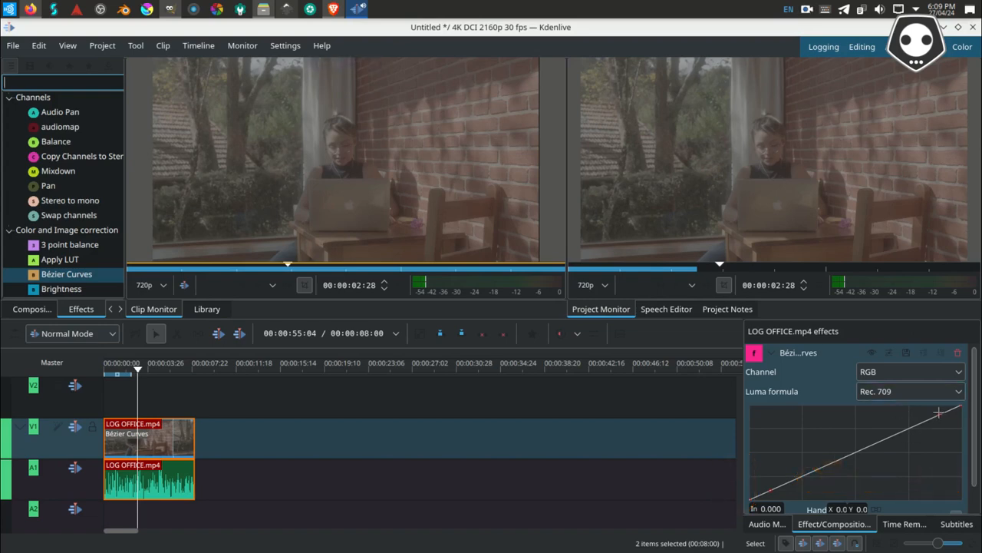
# Step: Raise the highlight end of the clip's RGB Bézier curve, add a midpoint and pull it slightly below the diagonal
pyautogui.click(938, 408)
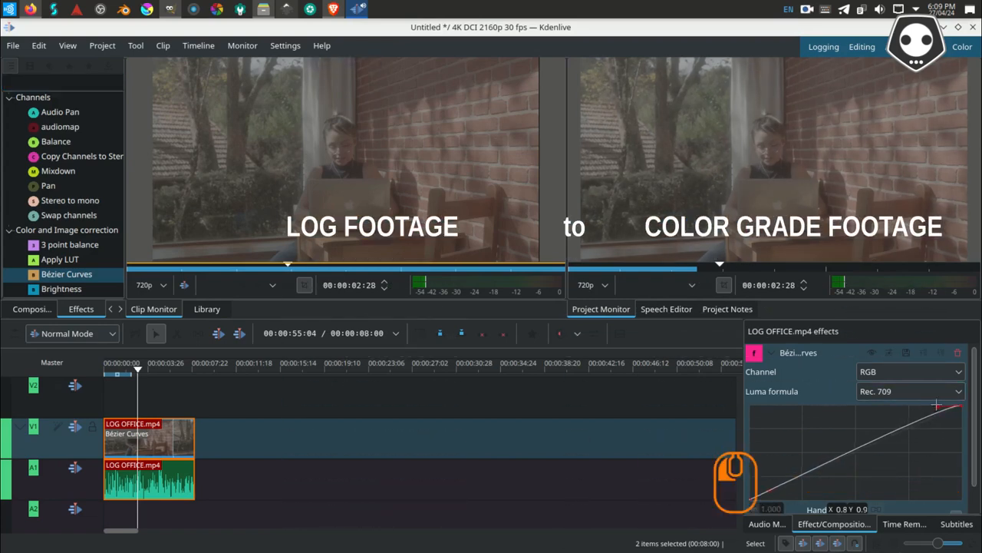
pyautogui.click(857, 449)
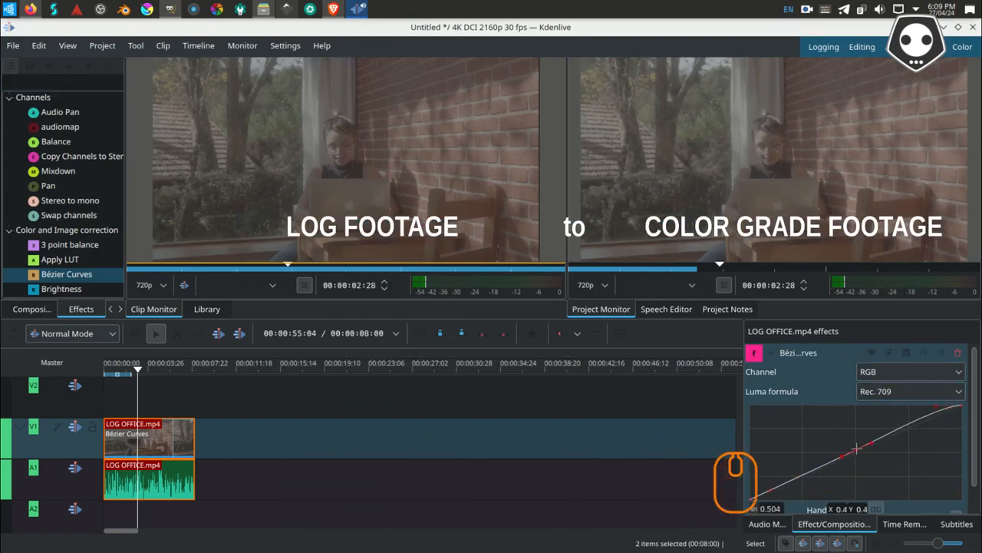
pyautogui.moveTo(856, 449); pyautogui.dragTo(861, 454)
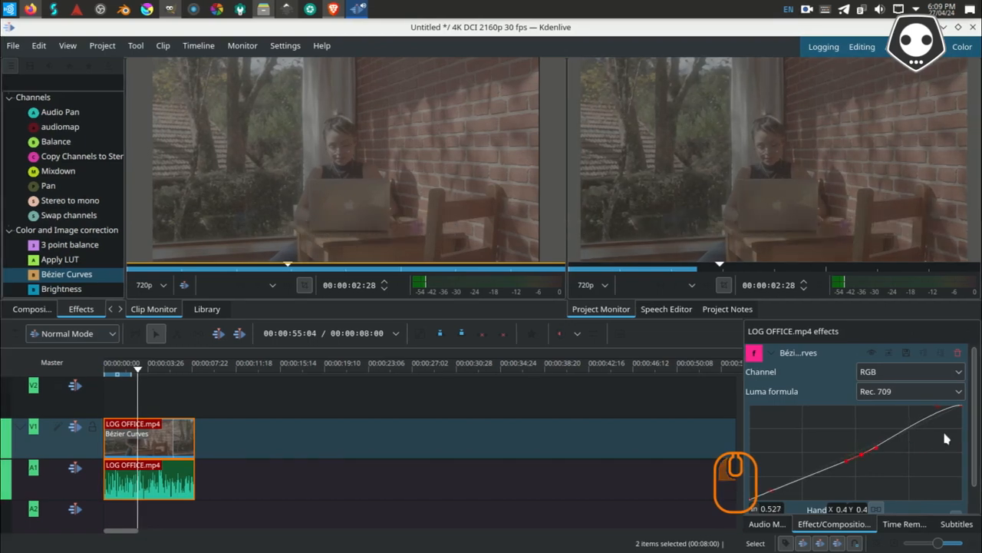
# Step: Adjust the curve's shadow handle, move the midpoint to an input of about 0.507, and collapse the Bézier Curves effect
pyautogui.scroll(-2, 976, 424)
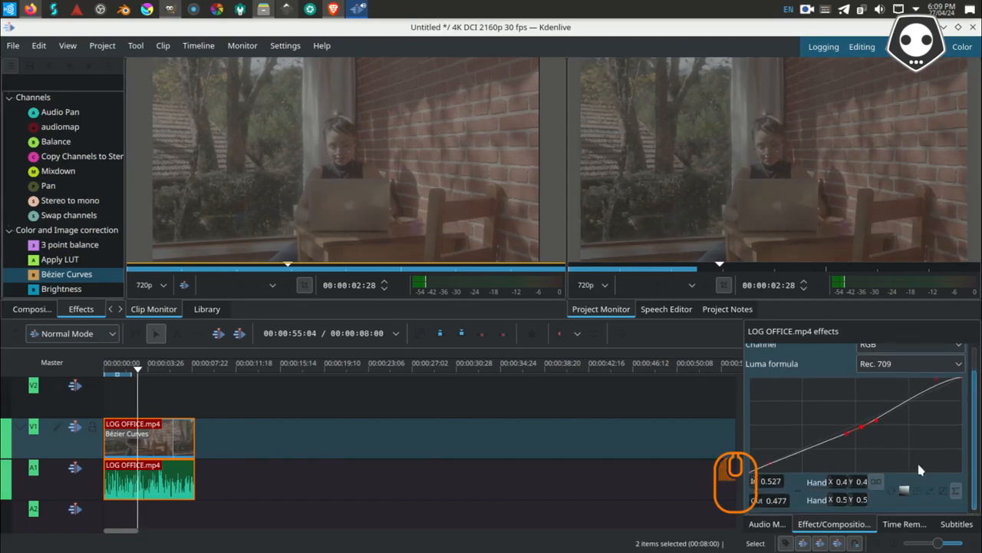
pyautogui.click(774, 467)
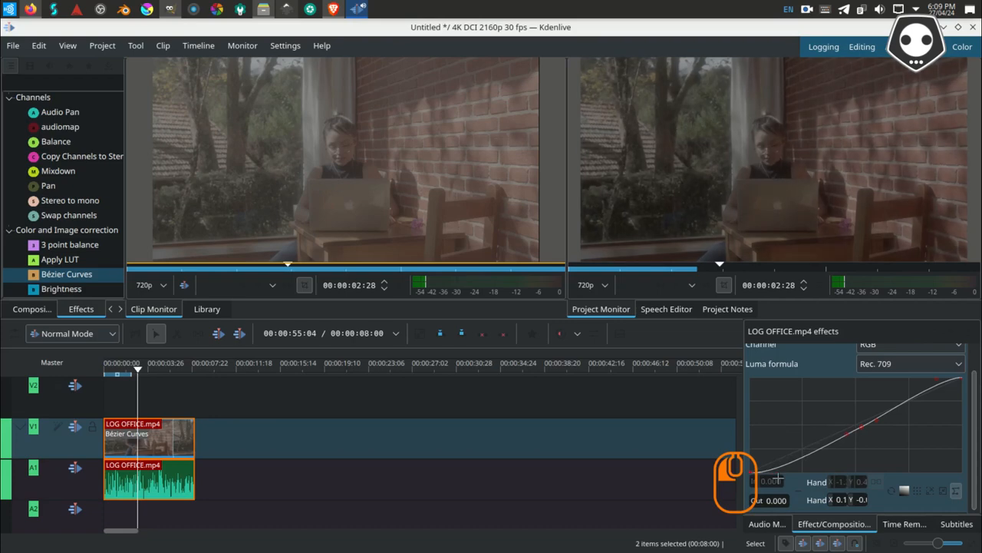
pyautogui.moveTo(778, 480); pyautogui.dragTo(779, 467)
pyautogui.moveTo(860, 427); pyautogui.dragTo(857, 422)
pyautogui.scroll(1, 790, 399)
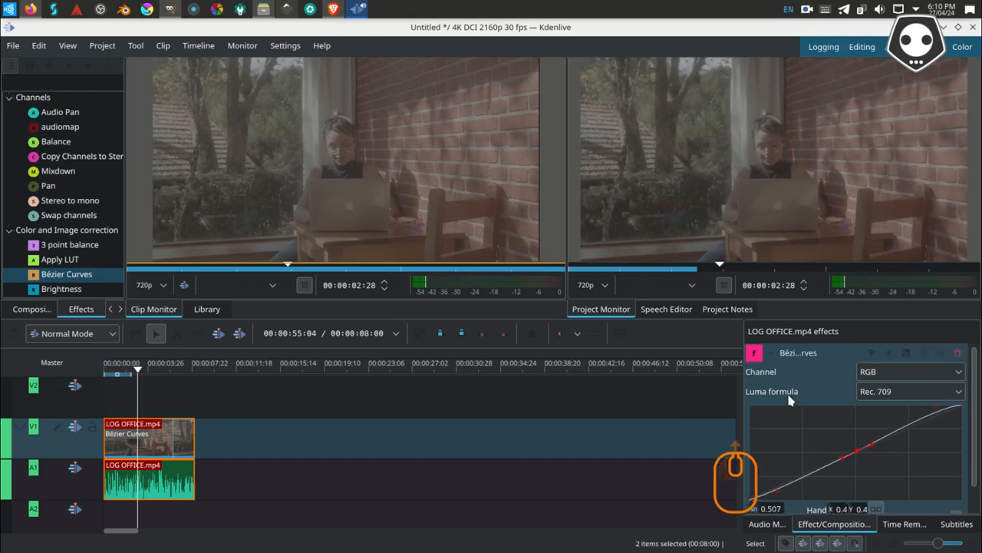
pyautogui.click(771, 351)
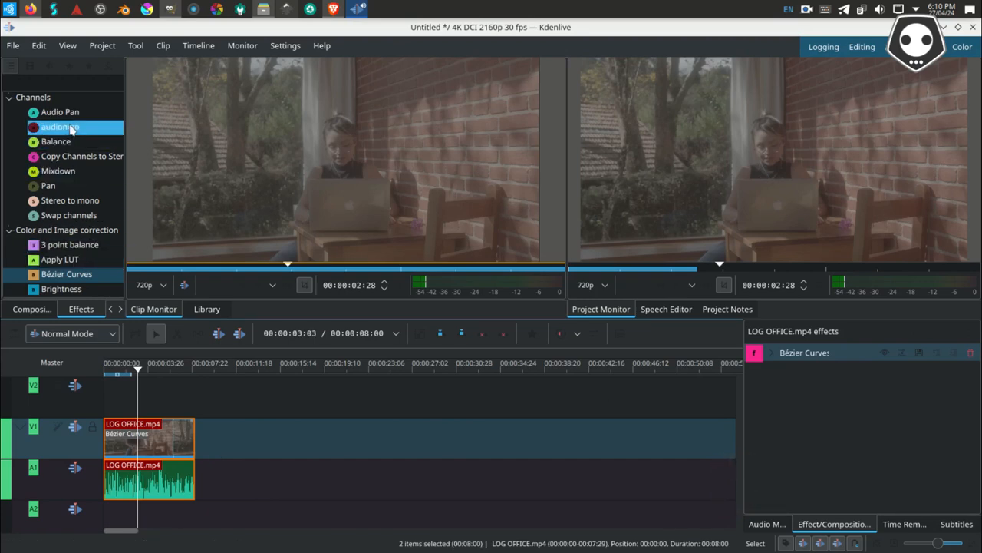
# Step: Search the effects for "cur" and add a second Bézier Curves effect to the LOG OFFICE.mp4 clip on V1
pyautogui.scroll(3, 69, 130)
pyautogui.click(17, 82)
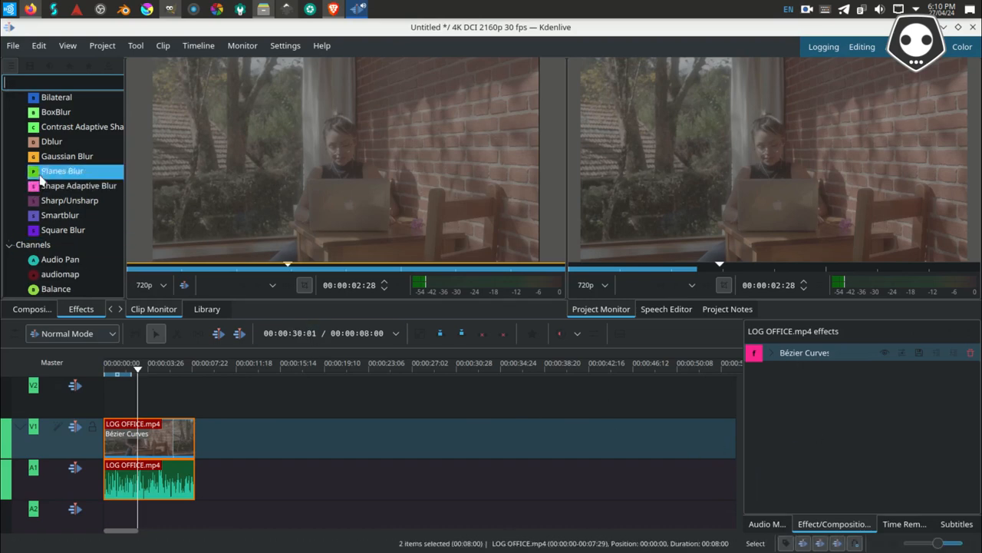
pyautogui.click(44, 81)
pyautogui.write('cur')
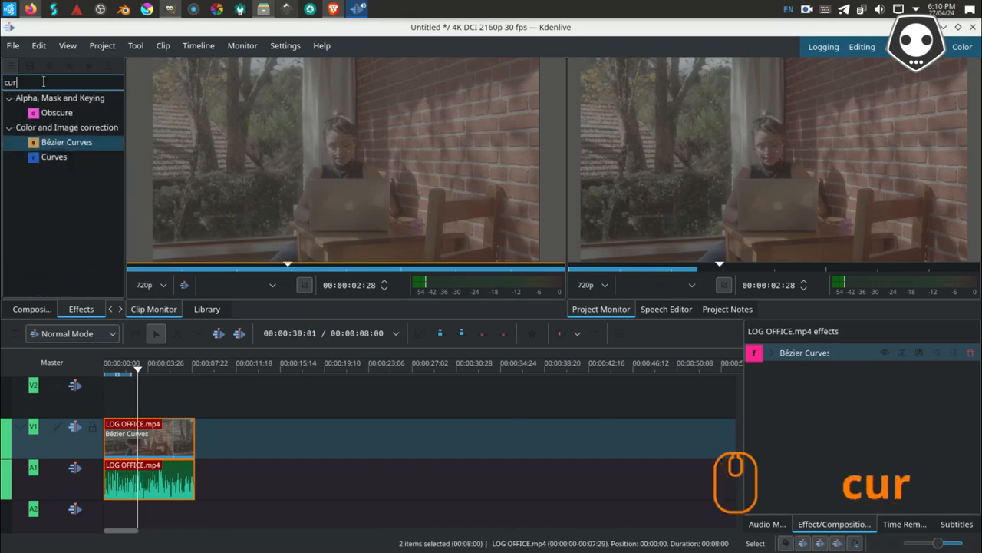
pyautogui.moveTo(43, 142); pyautogui.dragTo(138, 443)
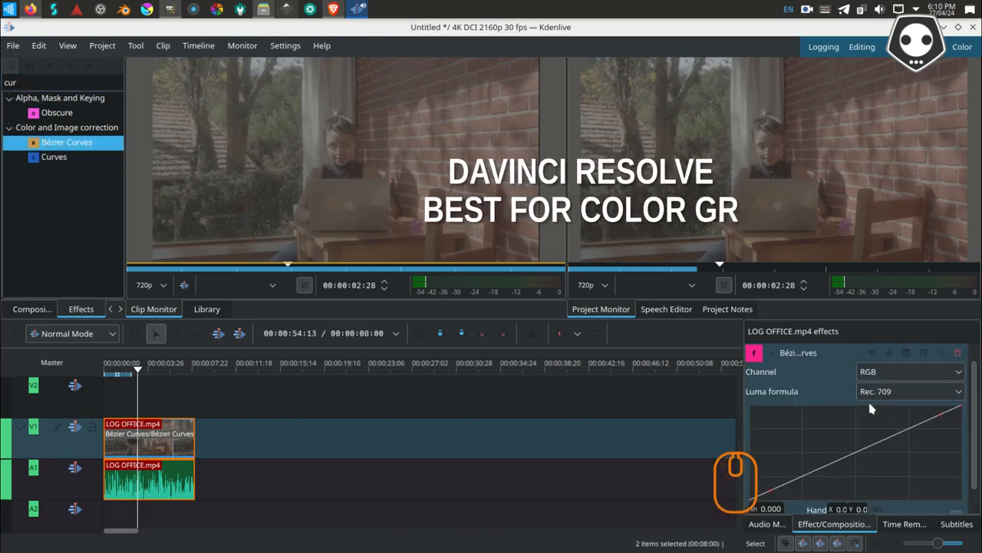
# Step: Try the Rec. 601 luma formula on the first Bézier Curves effect and restore Rec. 709
pyautogui.click(772, 353)
pyautogui.click(788, 370)
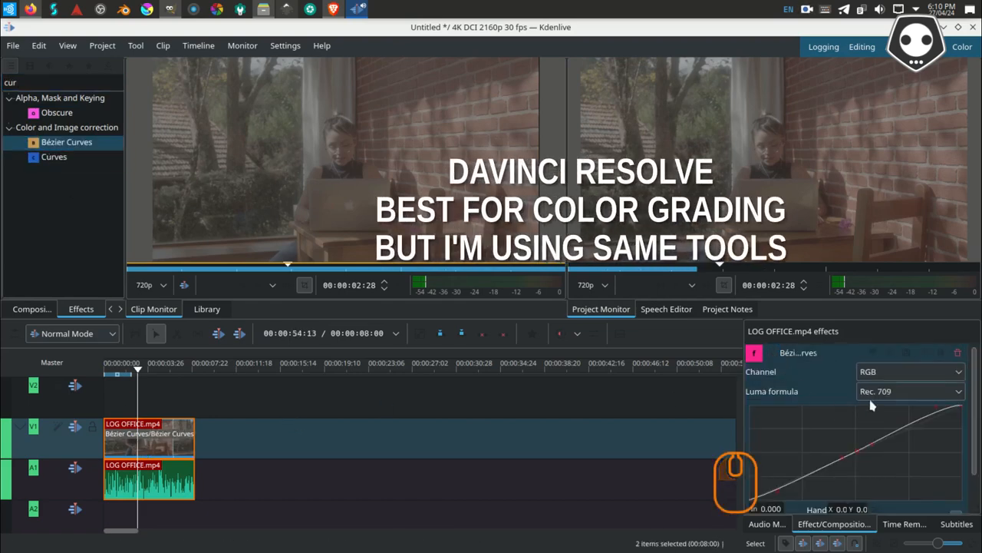
pyautogui.click(910, 391)
pyautogui.click(883, 409)
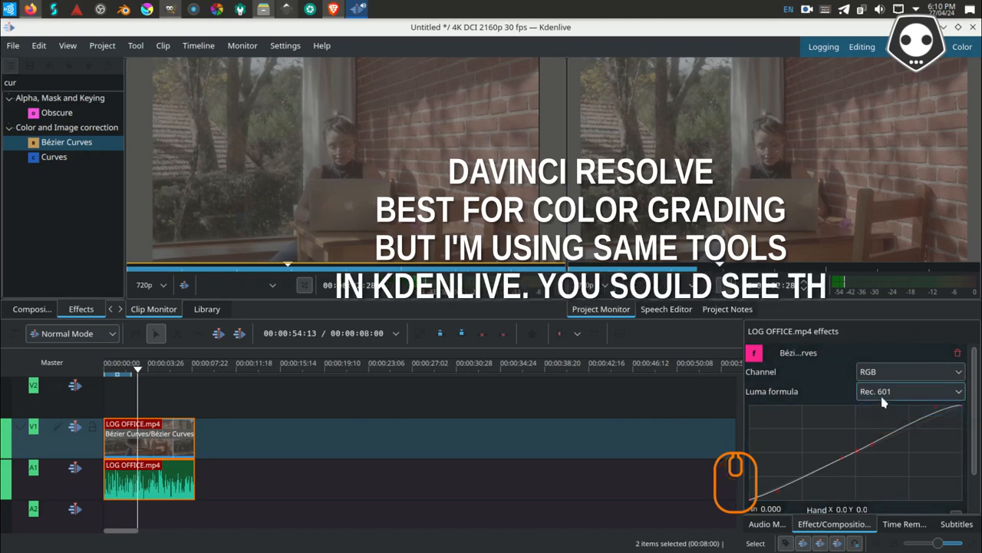
pyautogui.click(883, 391)
pyautogui.click(878, 424)
pyautogui.click(771, 354)
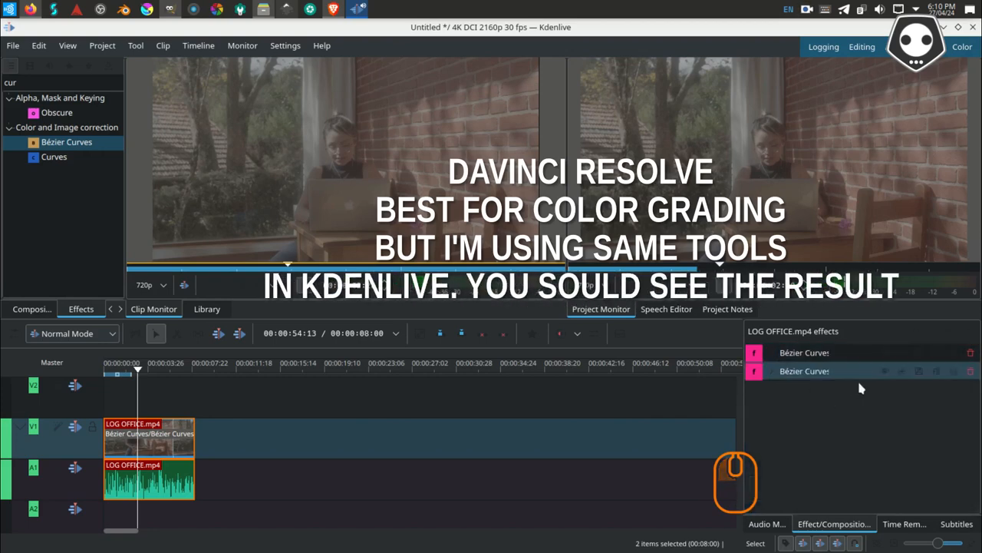
# Step: Set the second Bézier Curves effect to the Blue channel and slightly adjust its highlight and shadow handles
pyautogui.click(773, 371)
pyautogui.click(894, 390)
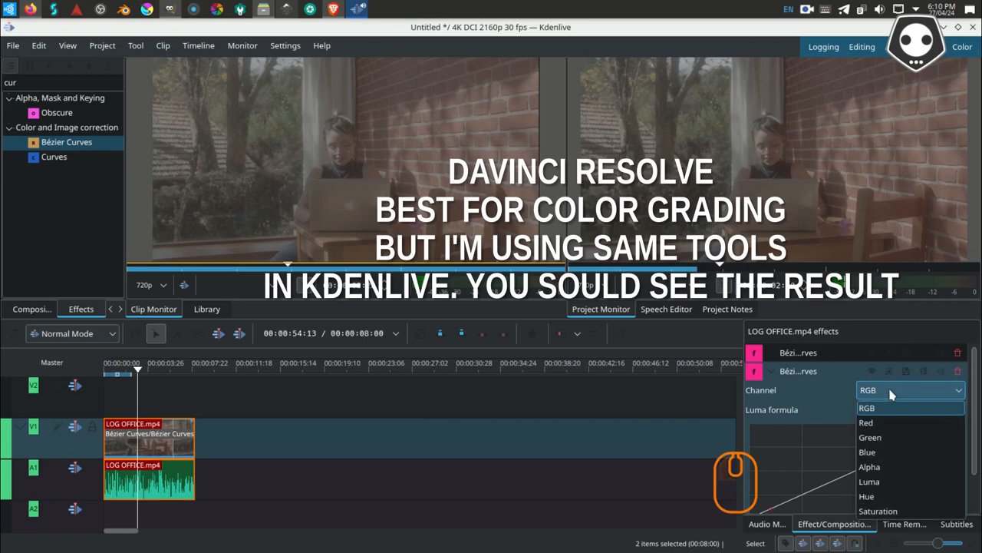
pyautogui.click(914, 452)
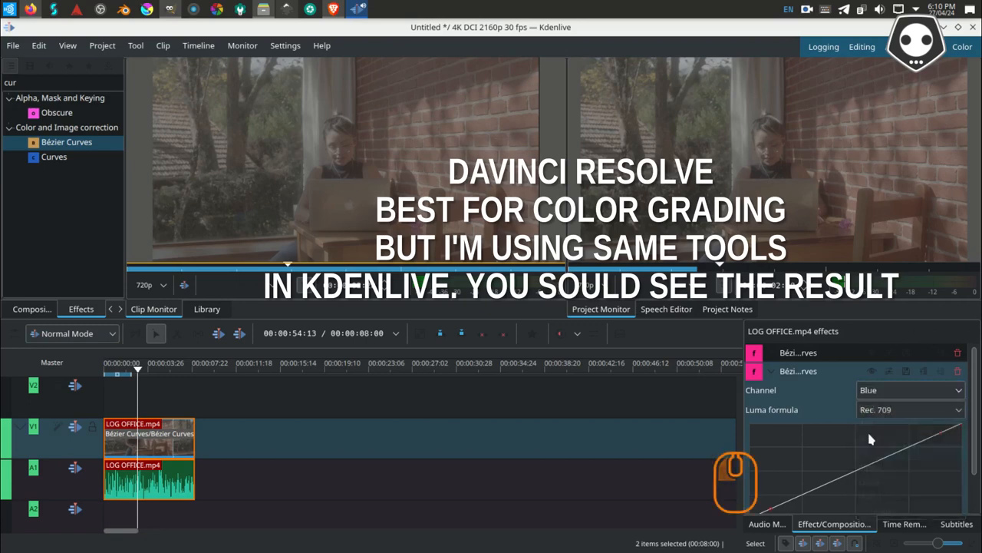
pyautogui.moveTo(940, 435); pyautogui.dragTo(933, 435)
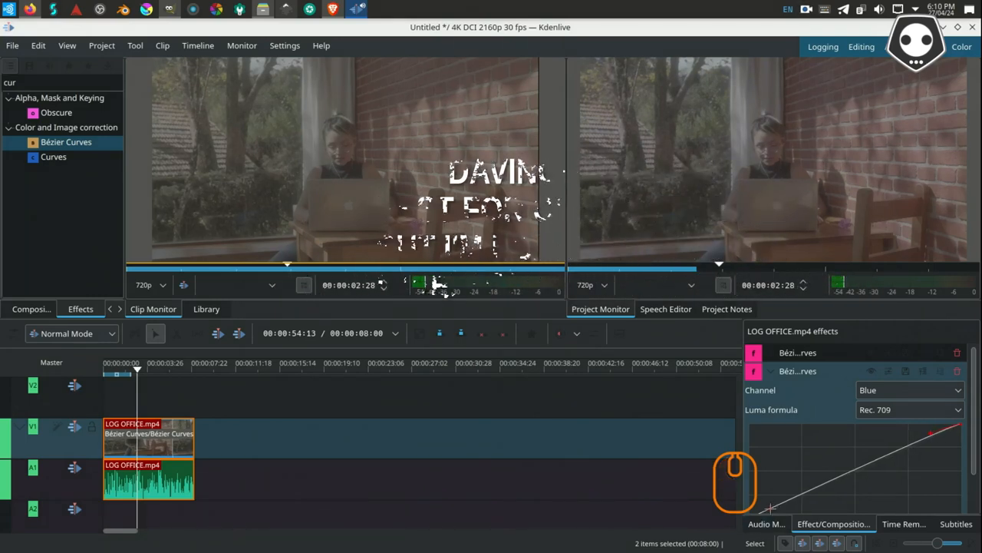
pyautogui.moveTo(770, 508)
pyautogui.mouseDown()
pyautogui.moveTo(770, 519)
pyautogui.moveTo(775, 508)
pyautogui.mouseUp()
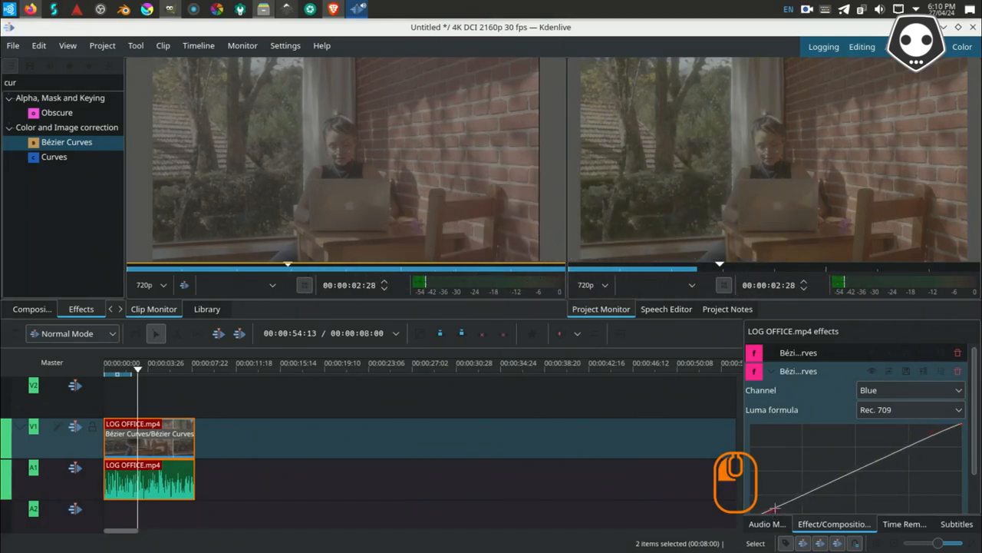
# Step: Switch the second effect's channel to Luma and lift the curve slightly with its highlight handle
pyautogui.click(890, 392)
pyautogui.click(884, 482)
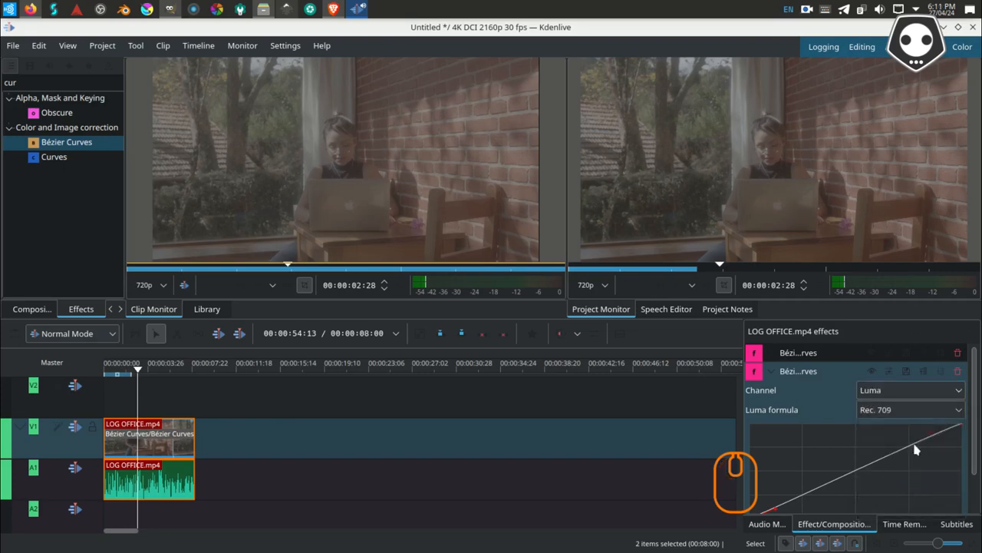
pyautogui.moveTo(931, 436)
pyautogui.mouseDown()
pyautogui.moveTo(930, 452)
pyautogui.moveTo(921, 434)
pyautogui.mouseUp()
# Step: Try the Saturation channel on the second Bézier Curves effect, set the channel to Blue, and collapse the effect
pyautogui.click(894, 391)
pyautogui.click(881, 510)
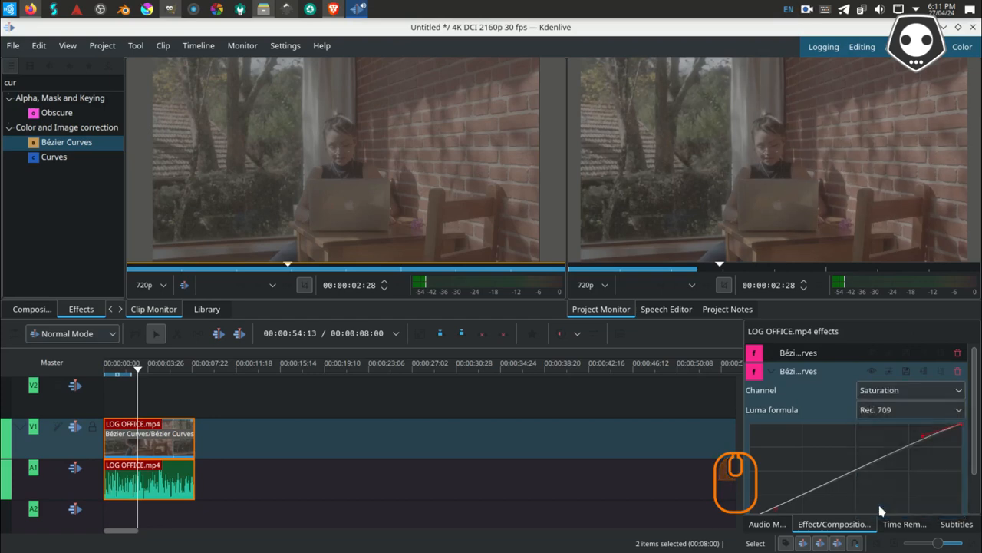
pyautogui.click(889, 399)
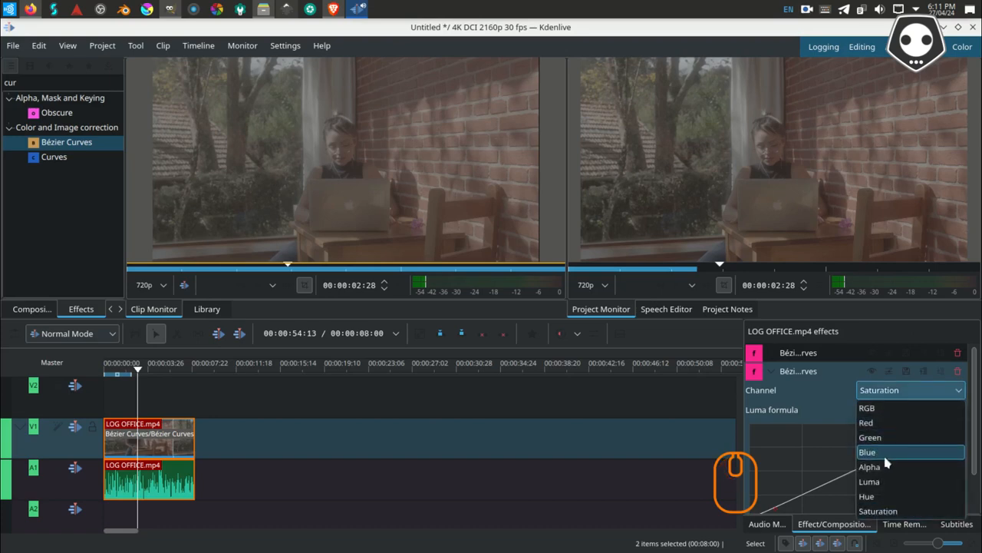
pyautogui.click(886, 459)
pyautogui.click(770, 372)
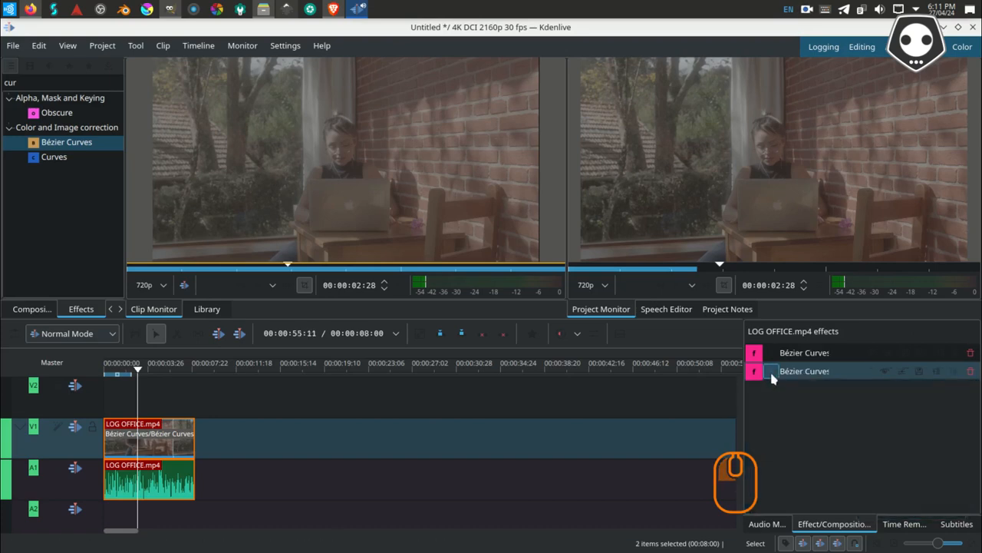
# Step: Search the effects for "satu" and add the Saturation effect to the LOG OFFICE.mp4 clip on V1
pyautogui.click(35, 79)
pyautogui.press('BackSpace')
pyautogui.press('BackSpace')
pyautogui.press('BackSpace')
pyautogui.press('BackSpace')
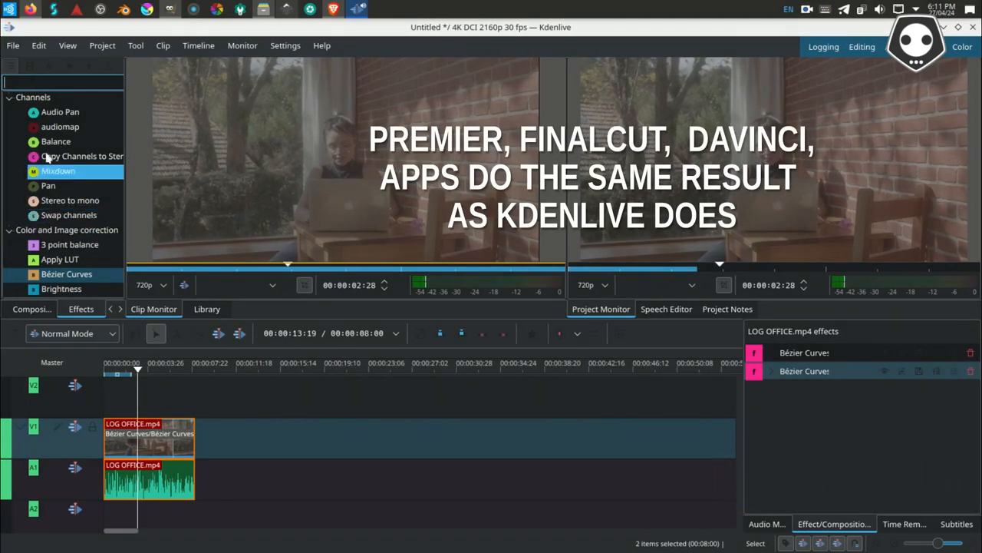
pyautogui.write('satu')
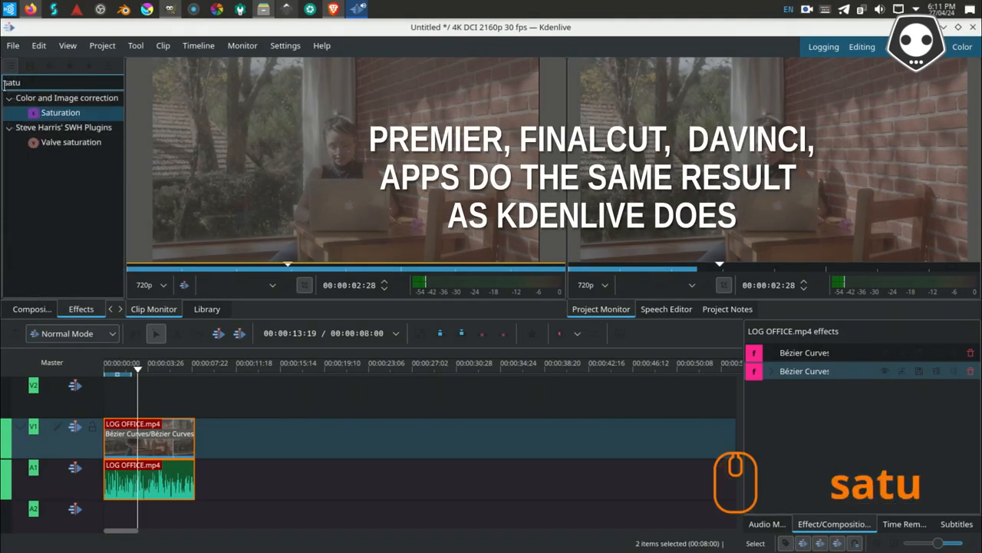
pyautogui.moveTo(59, 112); pyautogui.dragTo(148, 443)
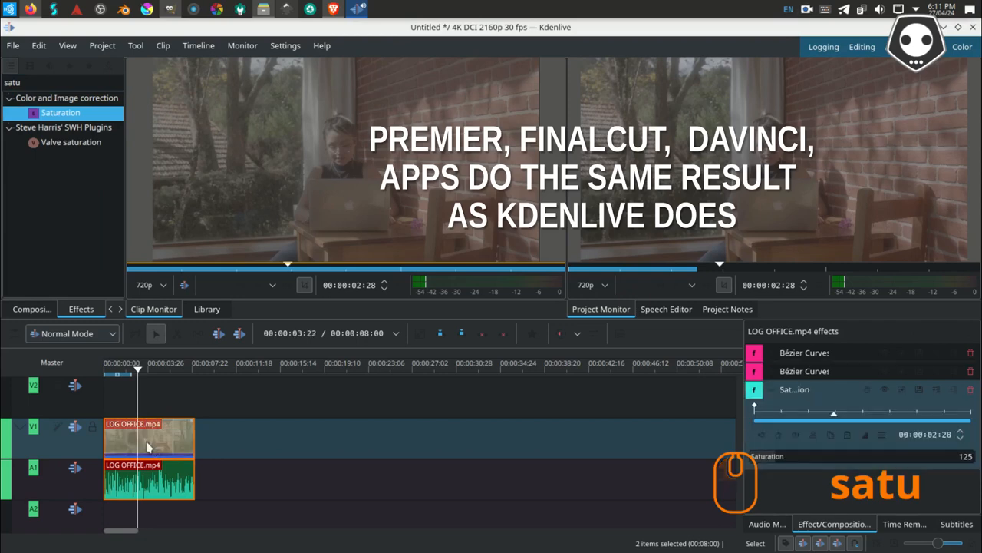
# Step: Set the Saturation effect to 175, toggle it off and on to compare the image, and collapse it
pyautogui.click(965, 456)
pyautogui.press('BackSpace')
pyautogui.write('7')
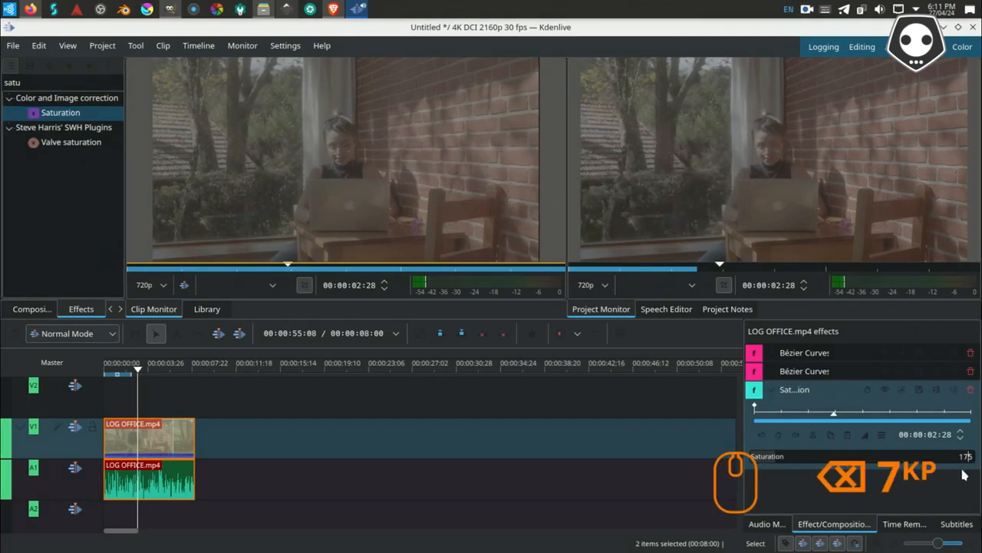
pyautogui.press('Return')
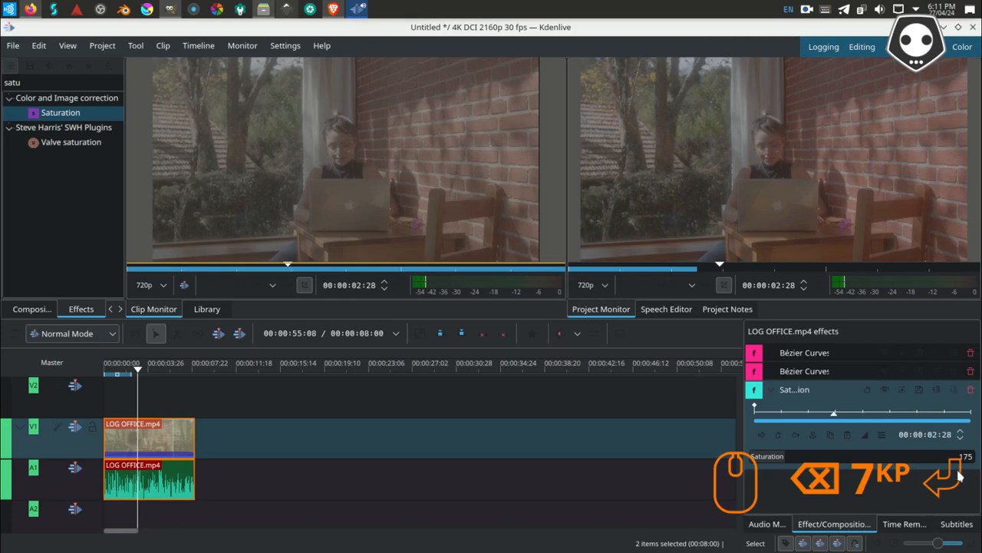
pyautogui.click(885, 390)
pyautogui.click(885, 390)
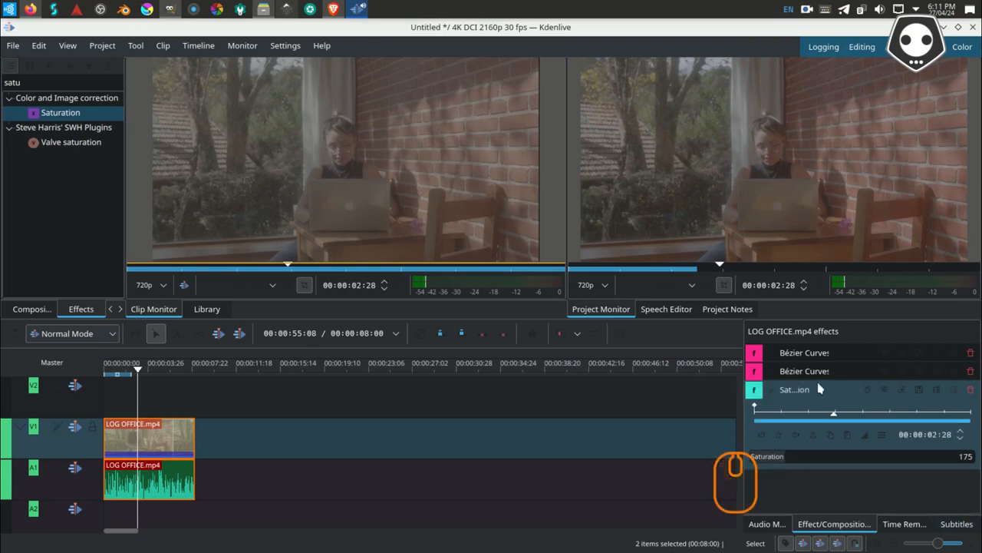
pyautogui.click(774, 392)
# Step: Shorten the effects search text to "s" to widen the list of effects
pyautogui.click(63, 85)
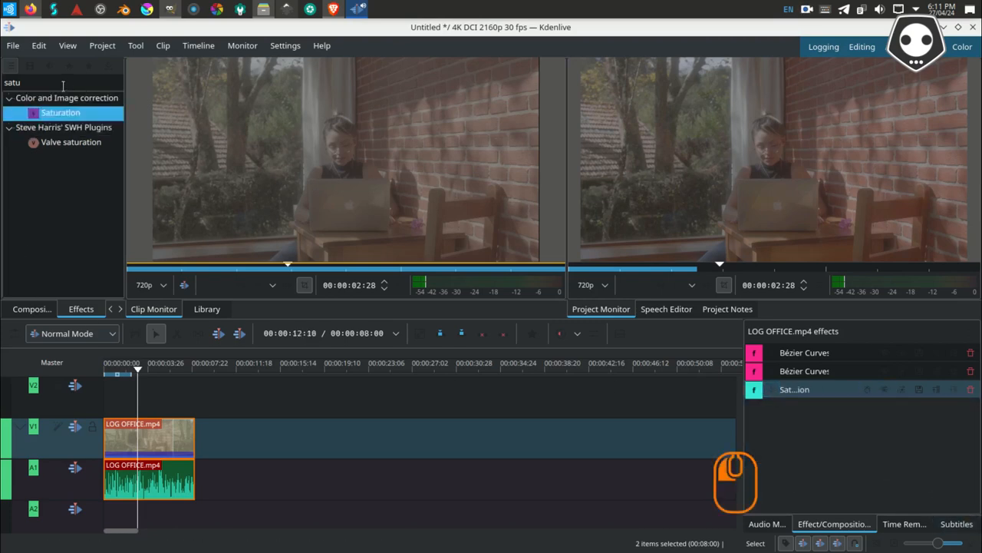
pyautogui.press('BackSpace')
pyautogui.press('BackSpace')
pyautogui.press('BackSpace')
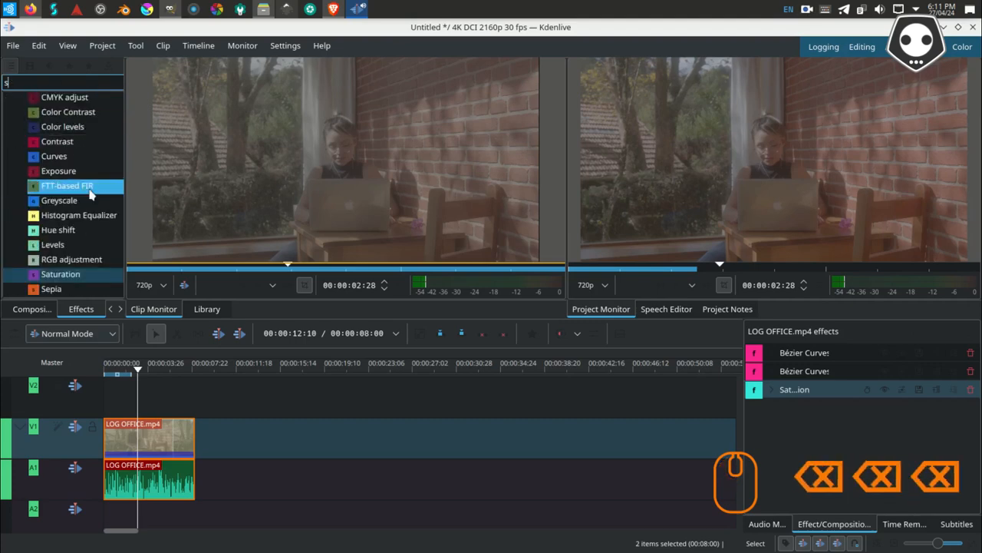
# Step: Collapse the Alpha, Mask and Keying, Audio, Blur and Sharpen, and Channels categories to expose the Color and Image correction effects
pyautogui.scroll(15, 83, 175)
pyautogui.scroll(5, 83, 175)
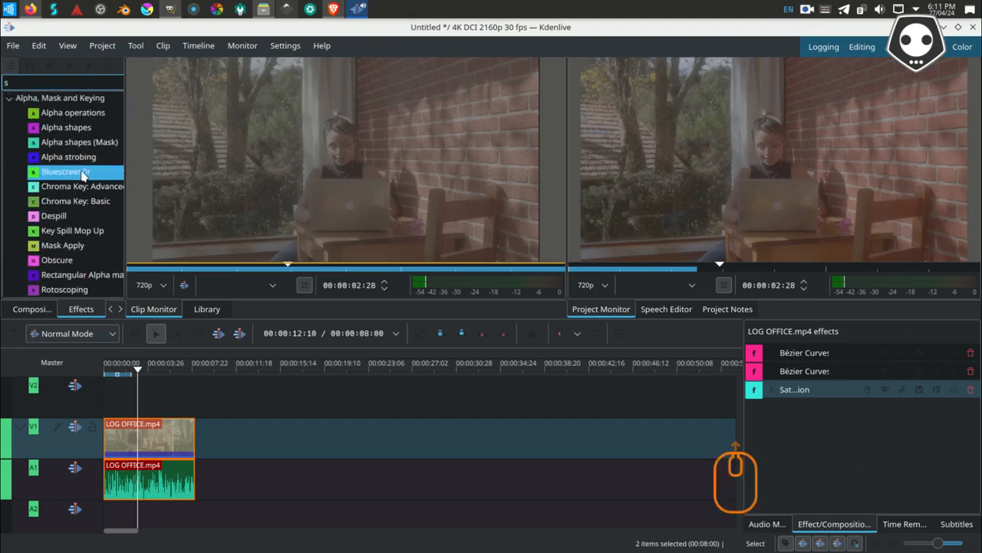
pyautogui.click(10, 99)
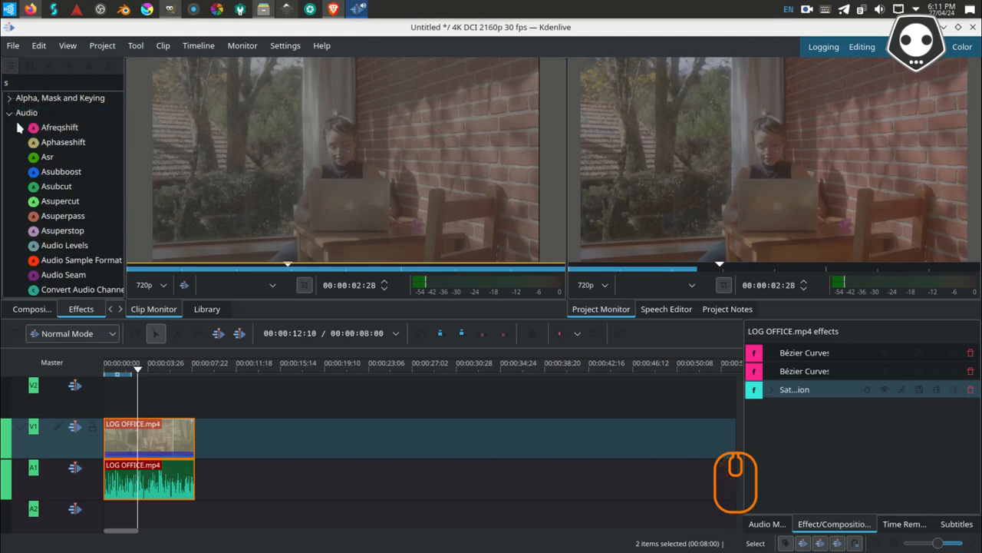
pyautogui.click(10, 113)
pyautogui.click(9, 129)
pyautogui.click(10, 142)
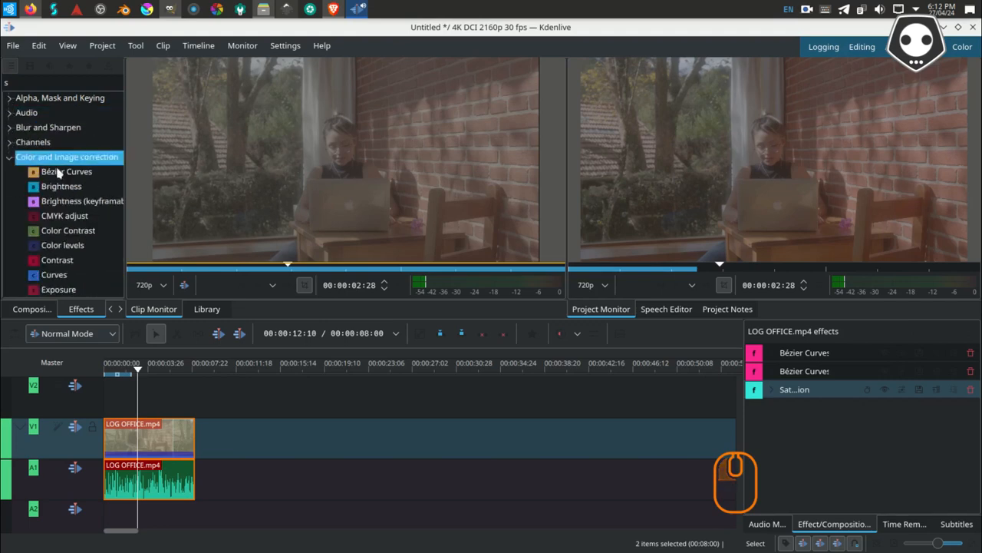
# Step: Try the keyframable Brightness effect on the LOG OFFICE.mp4 clip with a higher intensity, and delete the effect
pyautogui.click(76, 186)
pyautogui.click(75, 215)
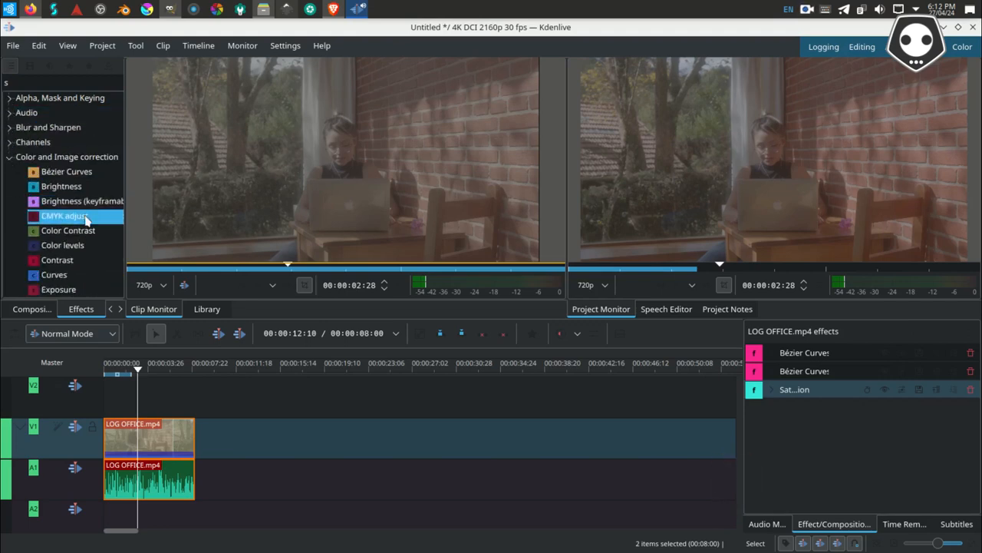
pyautogui.click(76, 203)
pyautogui.moveTo(76, 205); pyautogui.dragTo(148, 381)
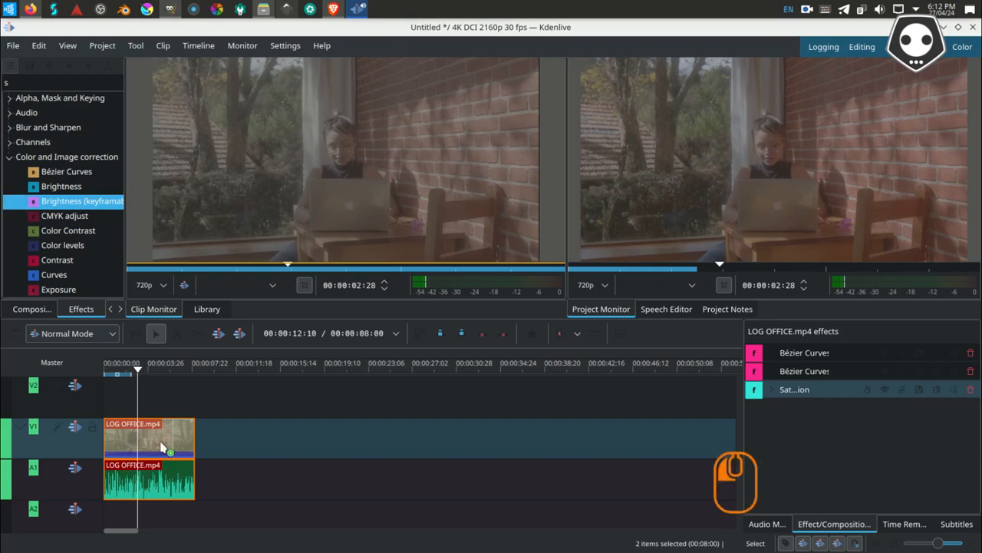
pyautogui.moveTo(162, 447); pyautogui.dragTo(161, 447)
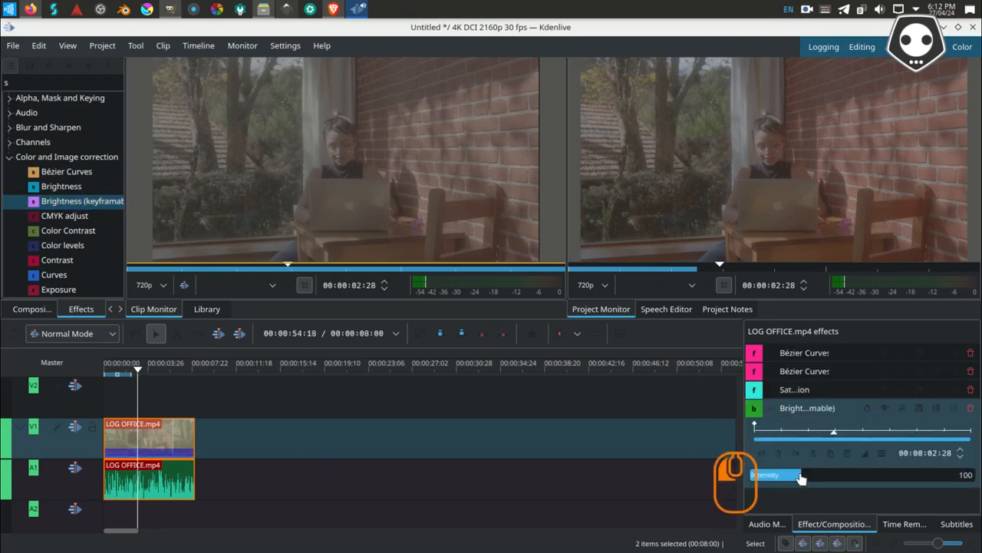
pyautogui.moveTo(796, 479); pyautogui.dragTo(823, 479)
pyautogui.click(970, 408)
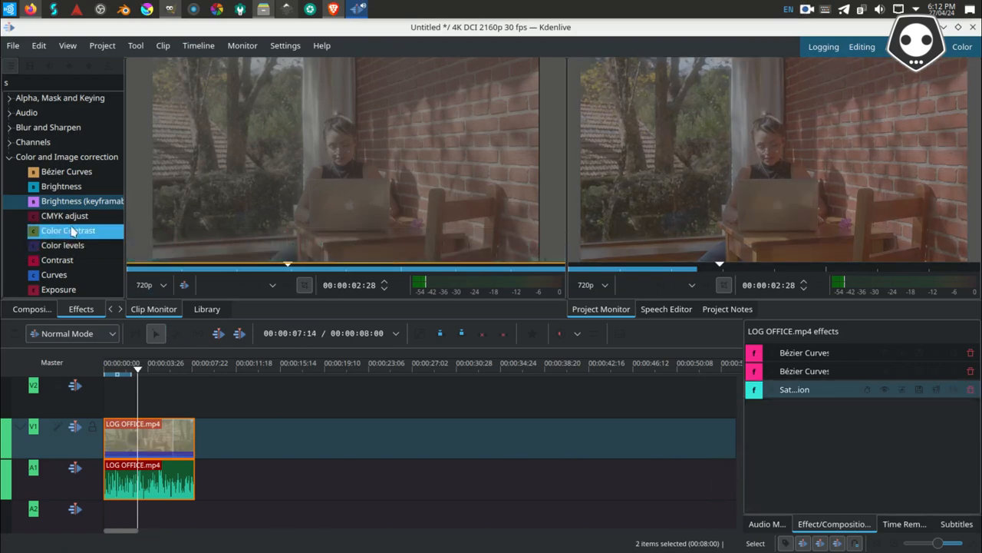
# Step: Try the Color levels effect on the LOG OFFICE.mp4 clip by shifting its color input and output levels, and delete the effect
pyautogui.moveTo(69, 248); pyautogui.dragTo(161, 451)
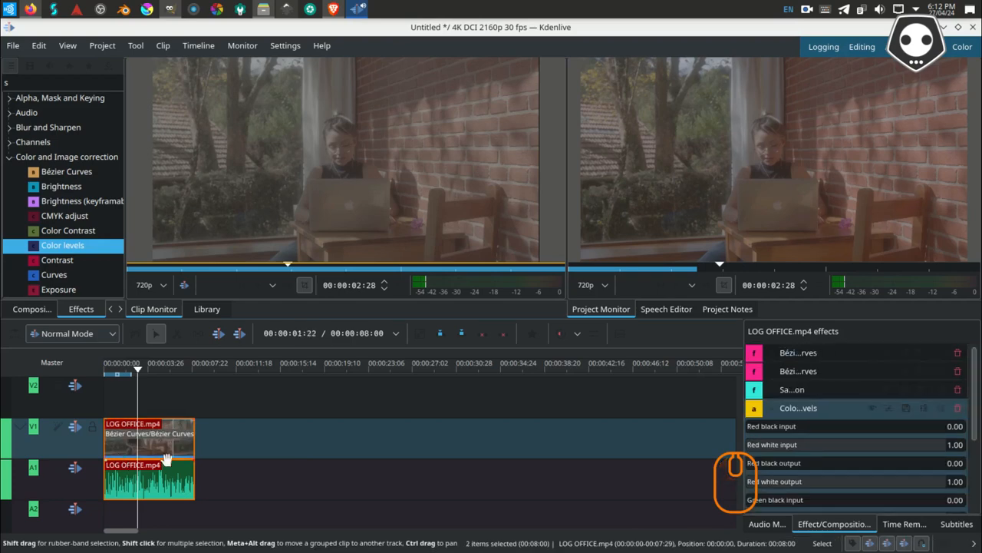
pyautogui.moveTo(975, 413)
pyautogui.mouseDown()
pyautogui.moveTo(972, 438)
pyautogui.moveTo(971, 425)
pyautogui.mouseUp()
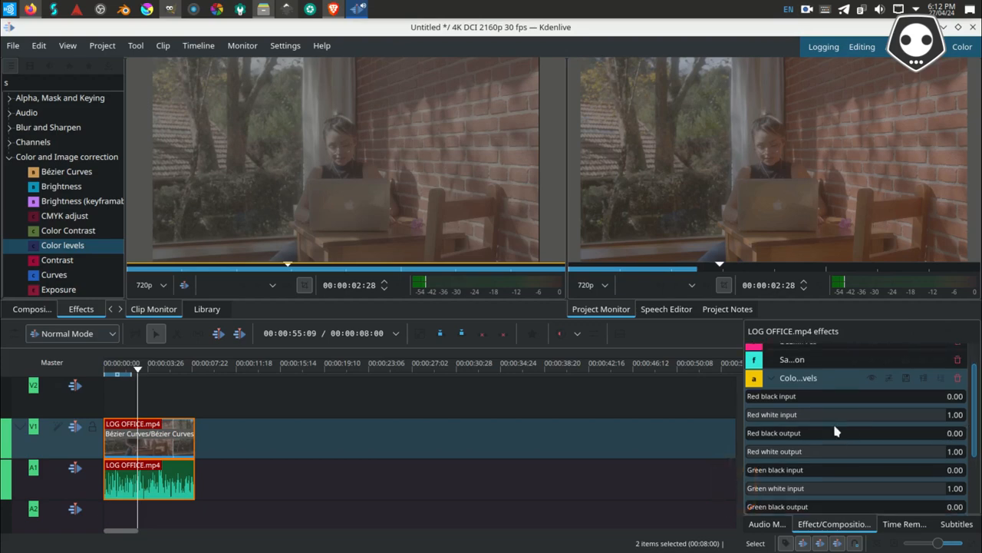
pyautogui.moveTo(974, 431); pyautogui.dragTo(977, 500)
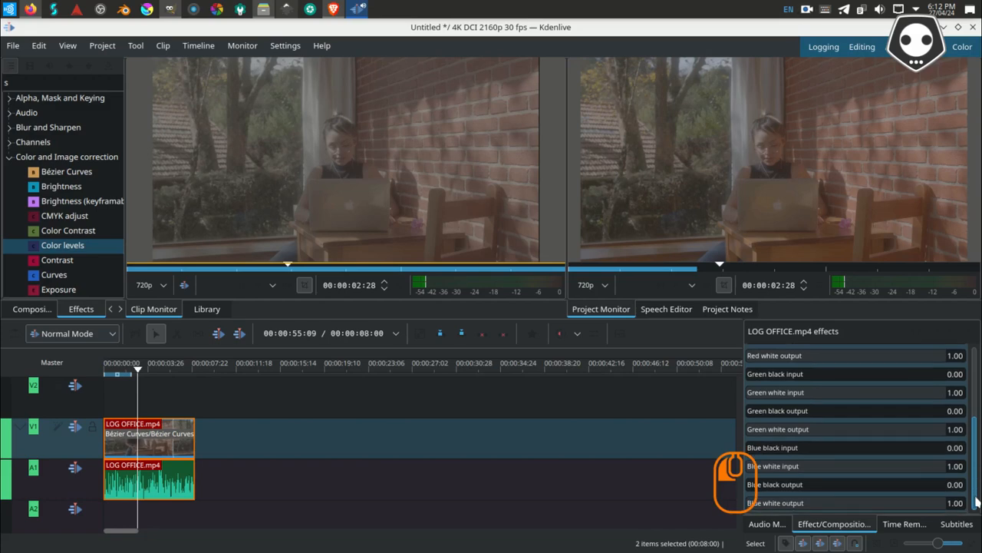
pyautogui.moveTo(758, 490); pyautogui.dragTo(774, 488)
pyautogui.moveTo(756, 411)
pyautogui.mouseDown()
pyautogui.moveTo(775, 410)
pyautogui.moveTo(743, 410)
pyautogui.mouseUp()
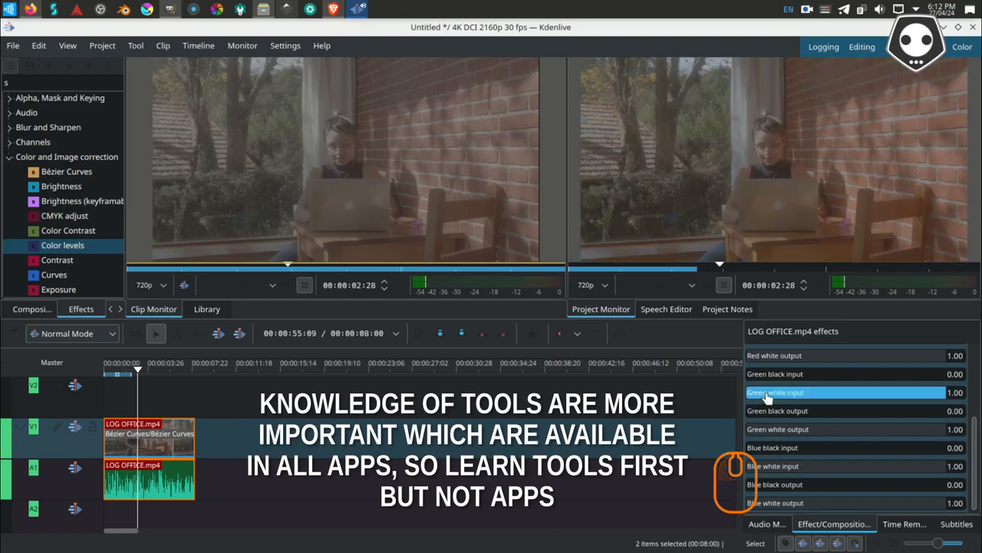
pyautogui.moveTo(941, 396)
pyautogui.mouseDown()
pyautogui.moveTo(923, 395)
pyautogui.moveTo(952, 394)
pyautogui.mouseUp()
pyautogui.scroll(5, 849, 371)
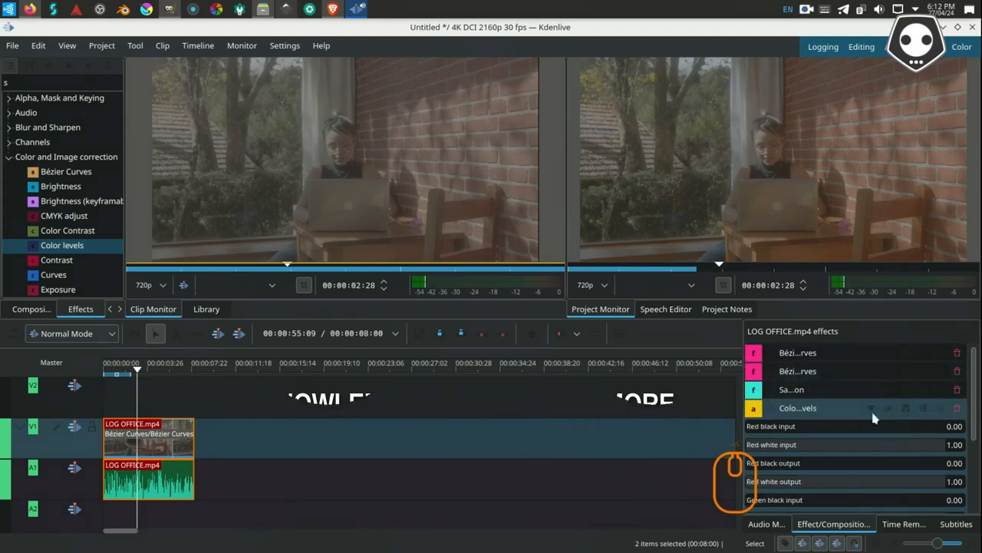
pyautogui.click(957, 408)
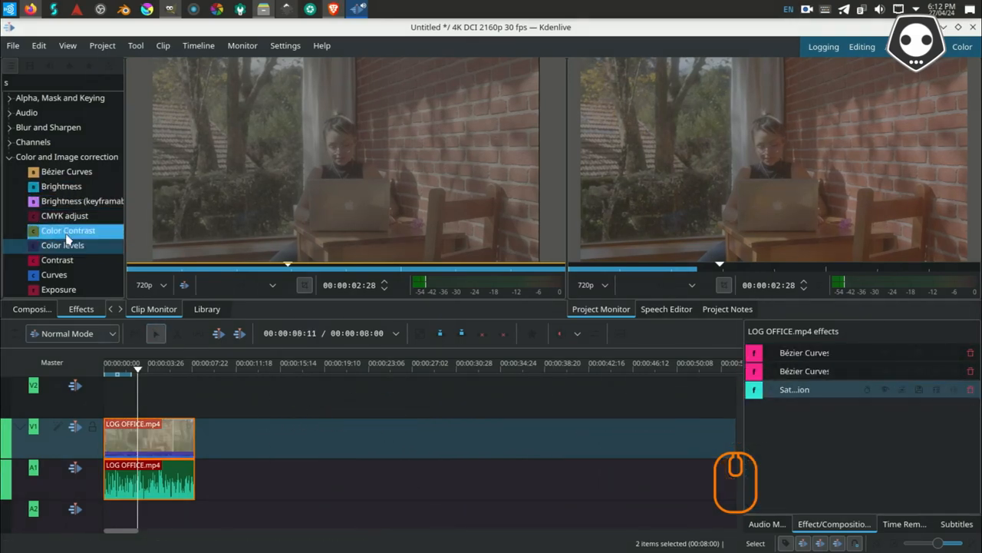
# Step: Try the Color Contrast effect on the clip with Red-Cyan contrast -0.584 and Green-Magenta contrast -0.366, and delete the effect
pyautogui.moveTo(61, 230); pyautogui.dragTo(117, 298)
pyautogui.moveTo(161, 443); pyautogui.dragTo(162, 443)
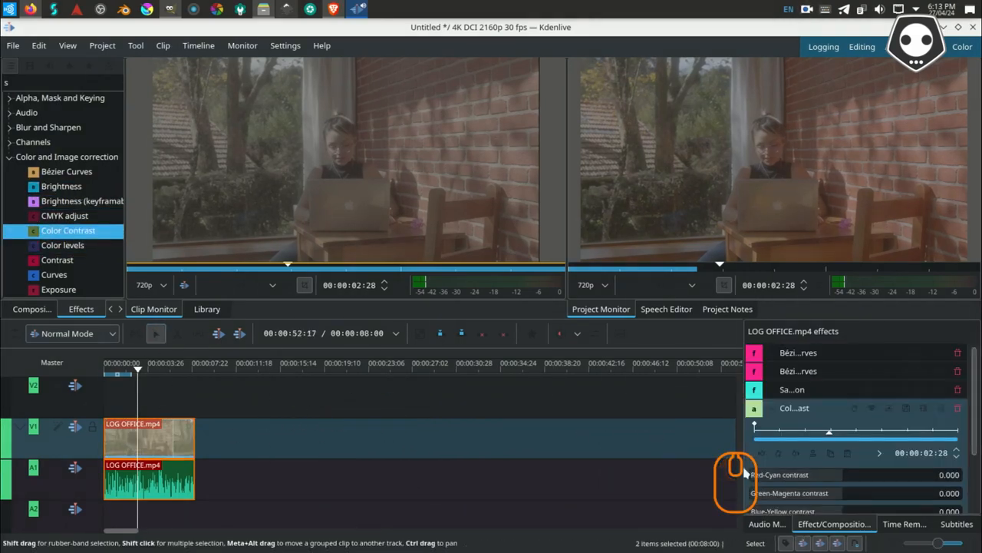
pyautogui.scroll(-3, 977, 455)
pyautogui.scroll(-2, 977, 455)
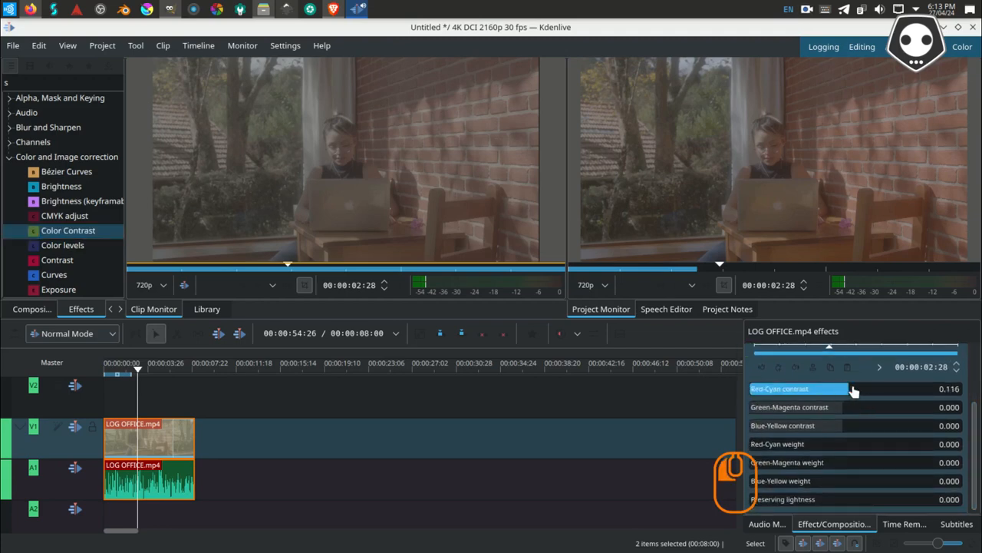
pyautogui.moveTo(879, 391); pyautogui.dragTo(790, 391)
pyautogui.moveTo(840, 413); pyautogui.dragTo(808, 419)
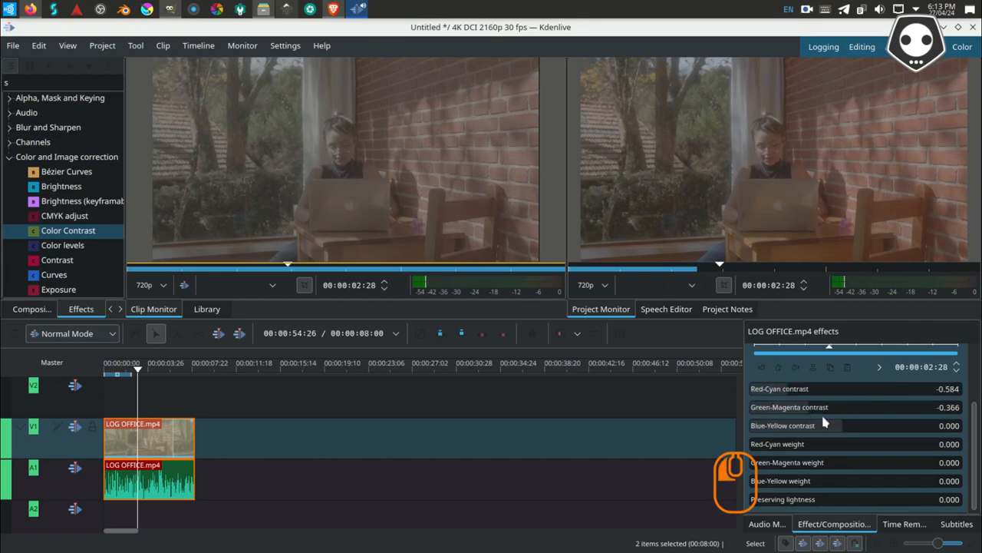
pyautogui.scroll(2, 972, 414)
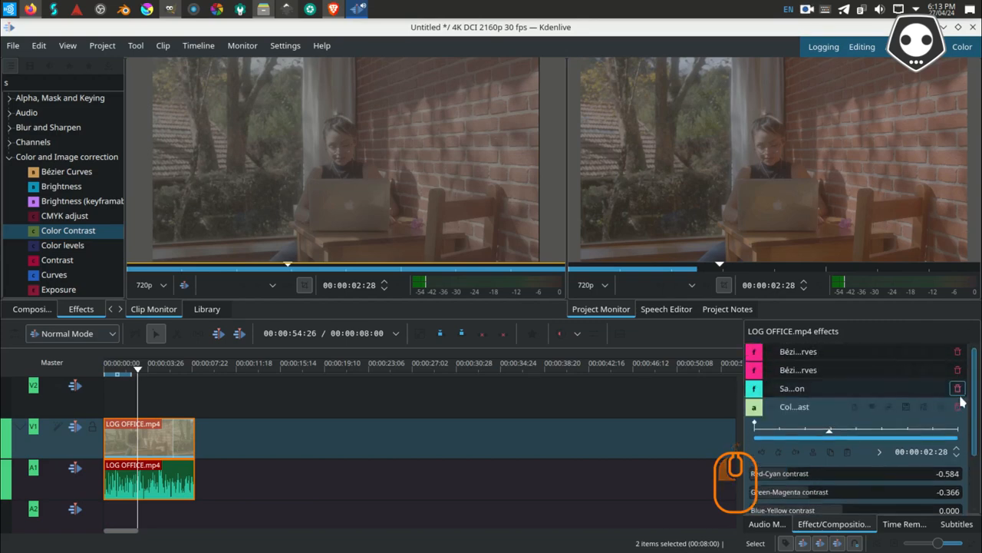
pyautogui.click(958, 406)
# Step: Add the Contrast effect to the LOG OFFICE.mp4 clip on V1, set its contrast to 346, and collapse it
pyautogui.scroll(-1, 73, 249)
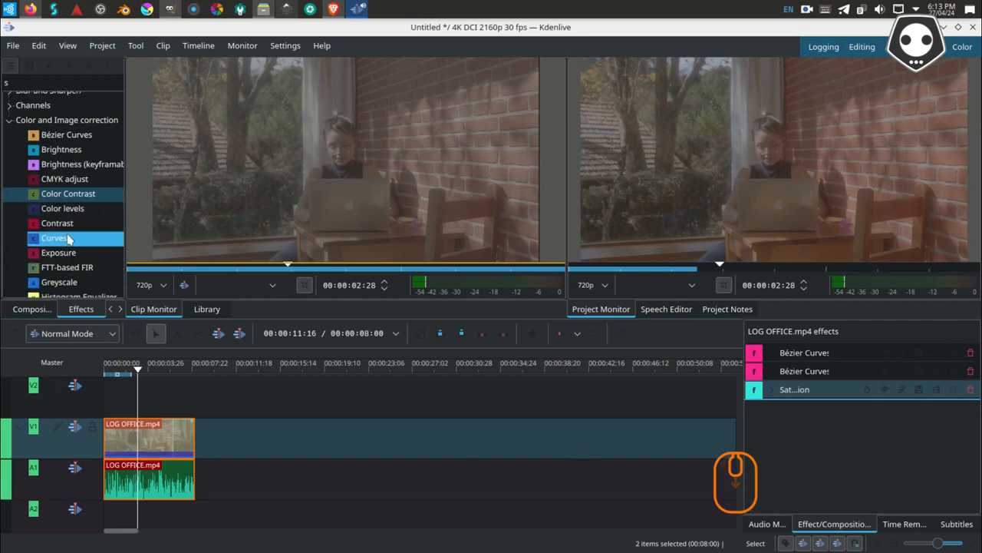
pyautogui.moveTo(67, 225); pyautogui.dragTo(121, 323)
pyautogui.moveTo(165, 444); pyautogui.dragTo(166, 444)
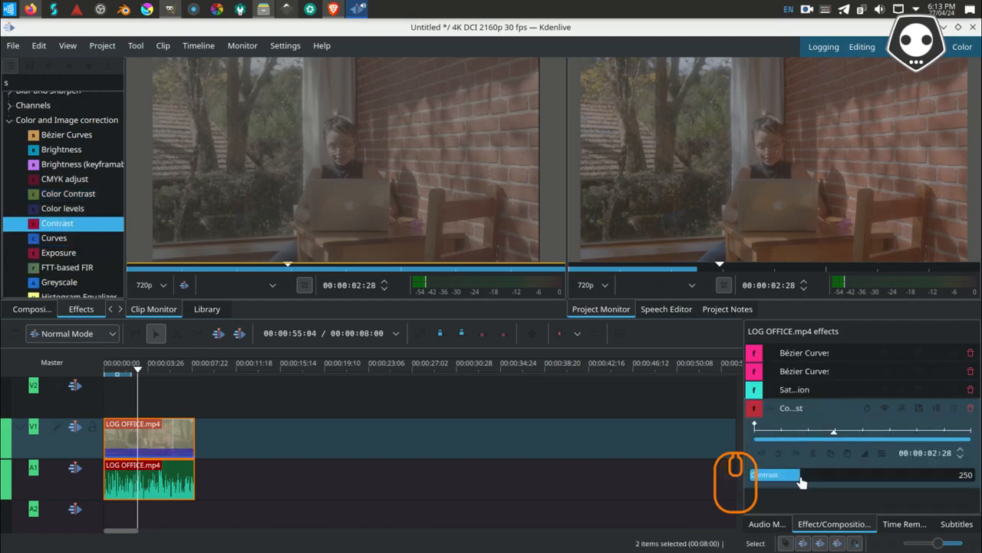
pyautogui.moveTo(803, 475)
pyautogui.mouseDown()
pyautogui.moveTo(829, 477)
pyautogui.moveTo(816, 477)
pyautogui.mouseUp()
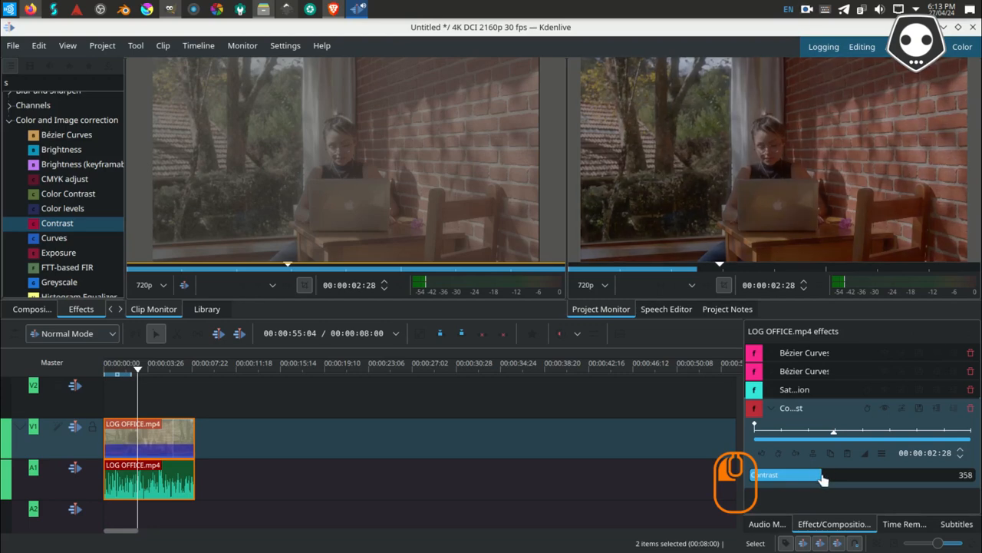
pyautogui.moveTo(820, 480); pyautogui.dragTo(819, 479)
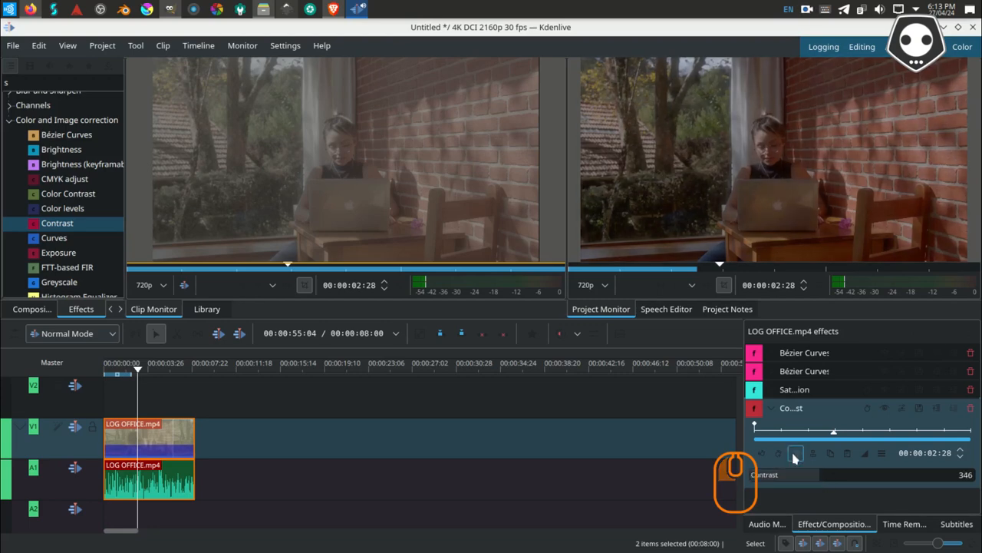
pyautogui.click(772, 408)
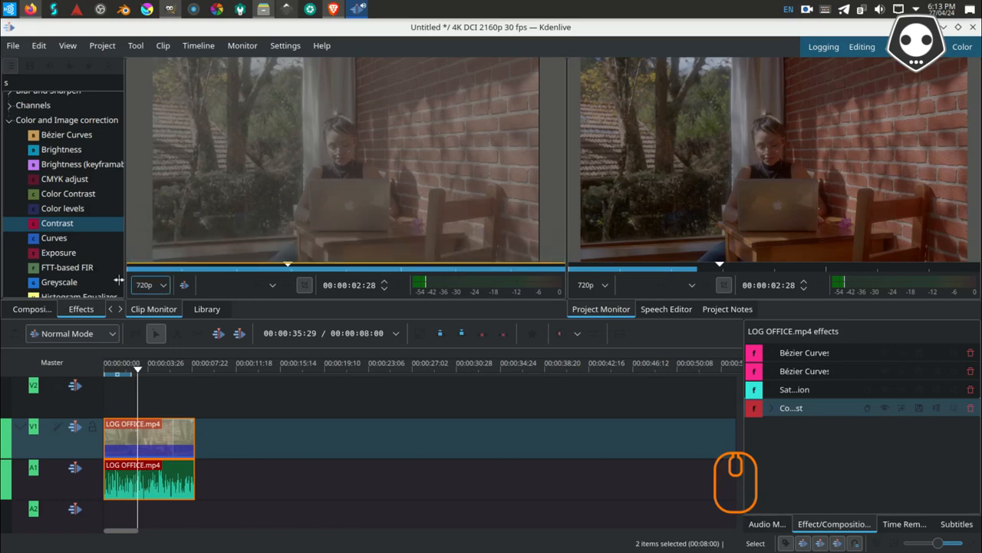
# Step: Add the Exposure effect to the LOG OFFICE.mp4 clip with exposure 0.782 and a slightly raised radius, and collapse it
pyautogui.moveTo(58, 252); pyautogui.dragTo(158, 447)
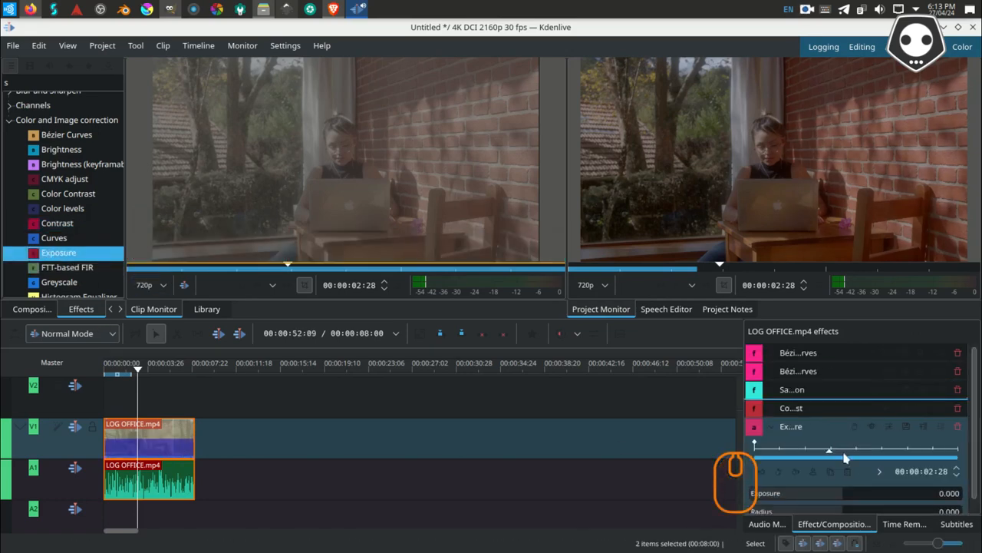
pyautogui.moveTo(975, 389); pyautogui.dragTo(978, 427)
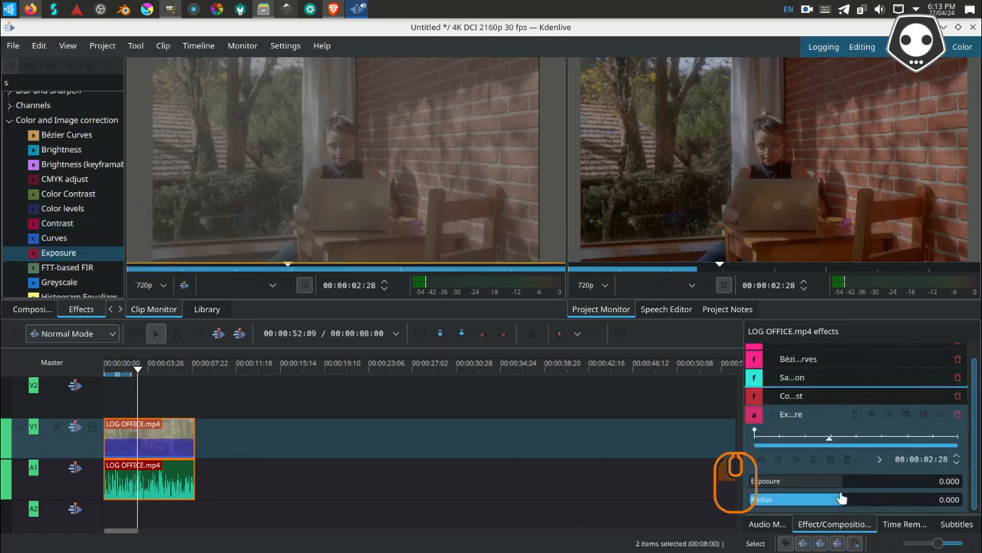
pyautogui.moveTo(841, 481); pyautogui.dragTo(852, 505)
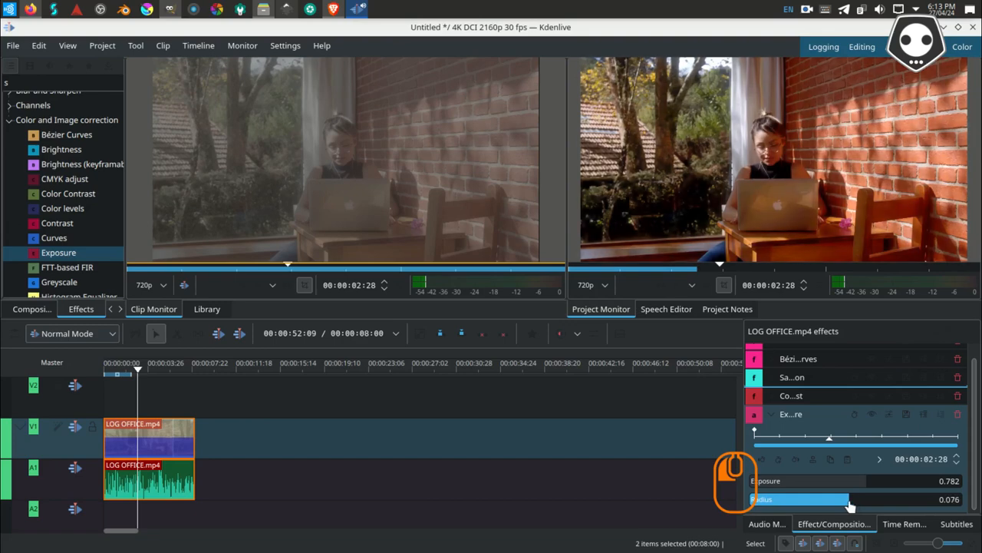
pyautogui.moveTo(847, 506); pyautogui.dragTo(846, 504)
pyautogui.click(771, 414)
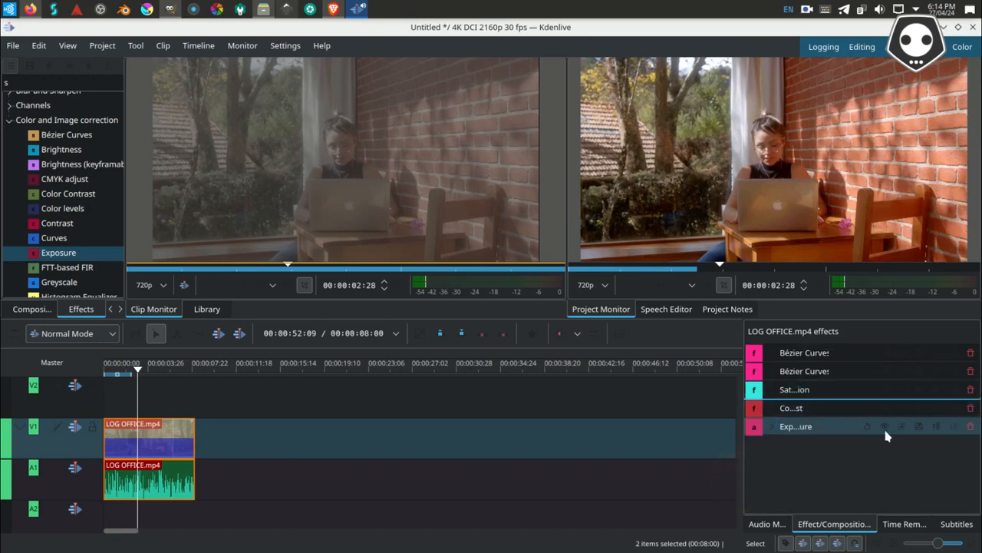
# Step: Add the Levels effect to the LOG OFFICE.mp4 clip on V1 and bring up its level settings
pyautogui.scroll(-1, 75, 235)
pyautogui.scroll(2, 75, 235)
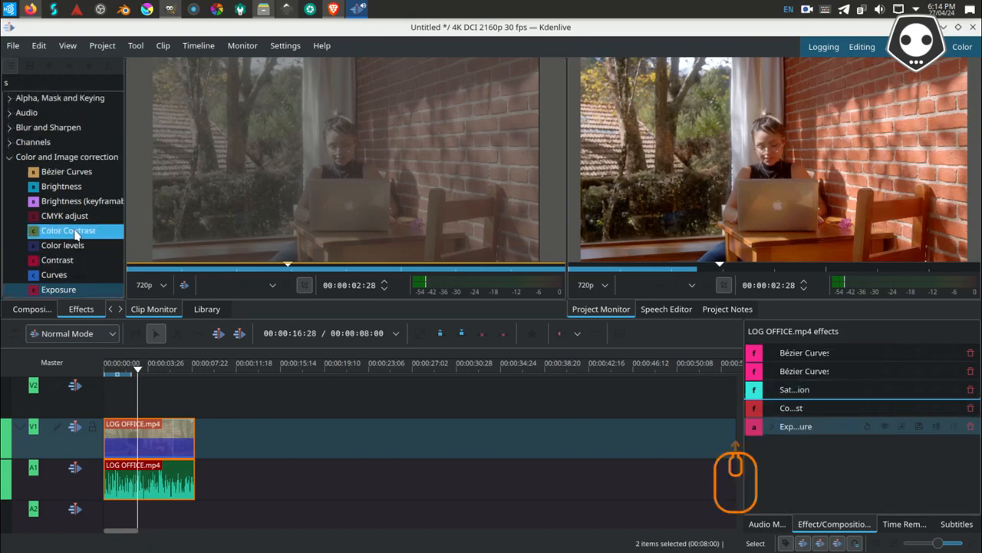
pyautogui.scroll(-3, 75, 234)
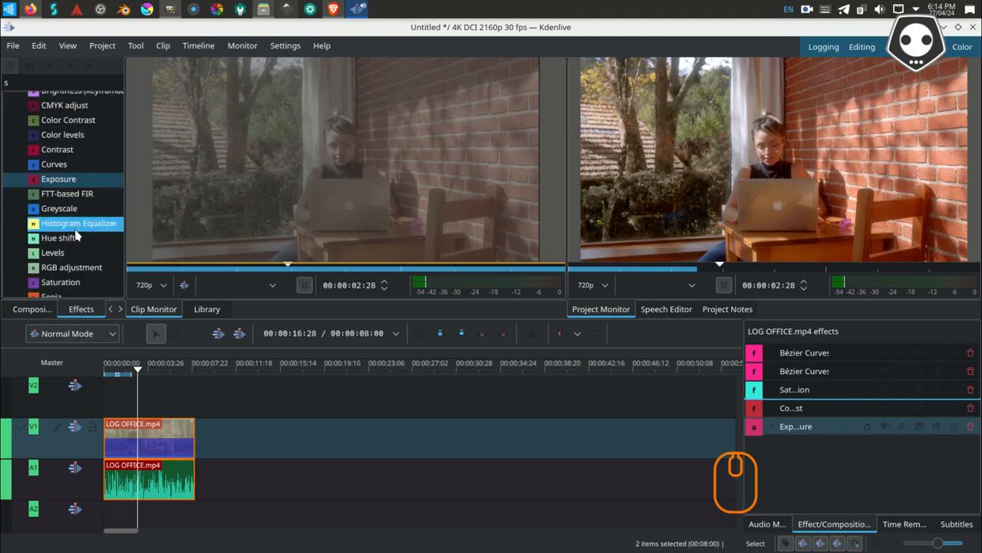
pyautogui.moveTo(57, 253); pyautogui.dragTo(130, 373)
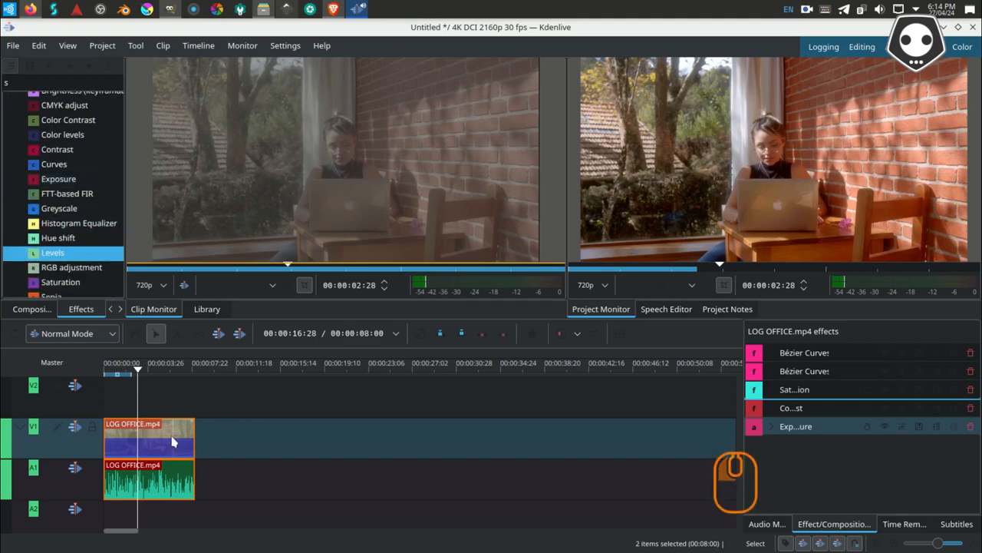
pyautogui.moveTo(173, 442); pyautogui.dragTo(175, 442)
pyautogui.moveTo(975, 420); pyautogui.dragTo(970, 503)
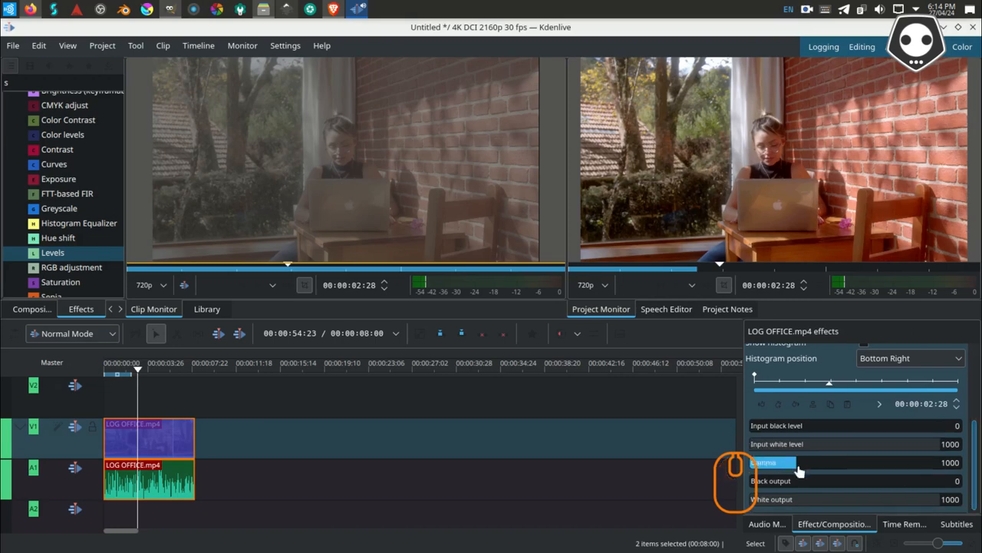
# Step: Set the Levels gamma to 895 and try the white output and input black level, leaving them at 1000 and 0
pyautogui.moveTo(803, 467); pyautogui.dragTo(795, 469)
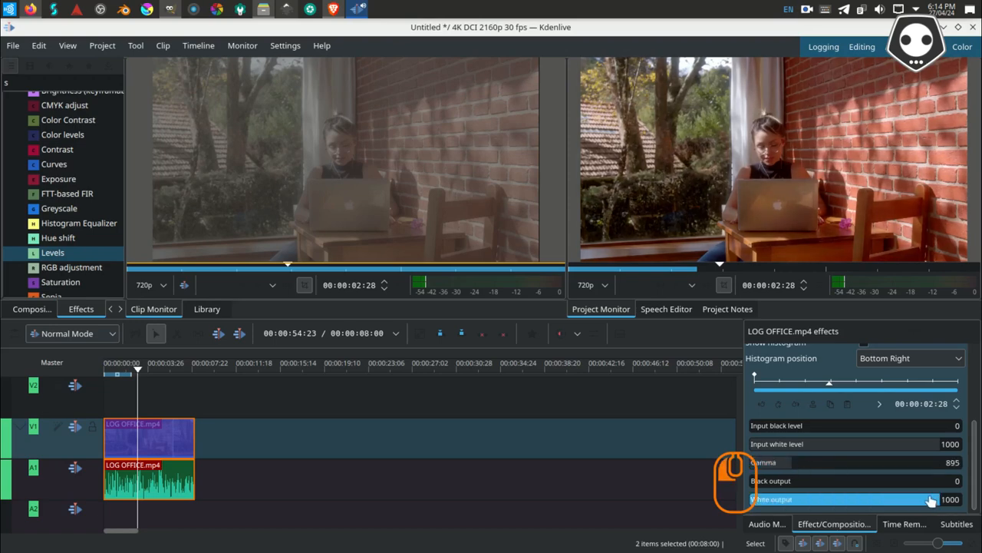
pyautogui.moveTo(934, 501); pyautogui.dragTo(960, 502)
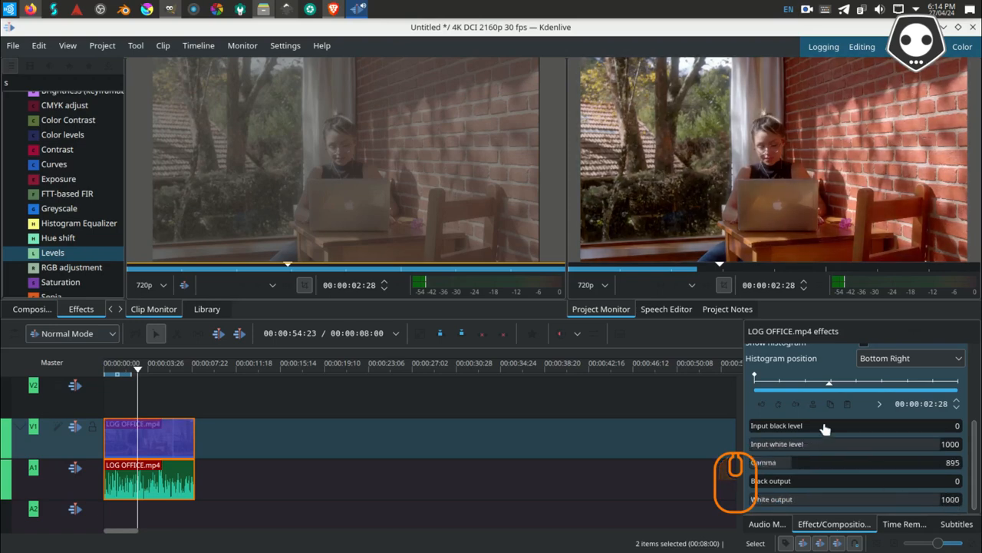
pyautogui.moveTo(754, 427)
pyautogui.mouseDown()
pyautogui.moveTo(770, 430)
pyautogui.moveTo(743, 440)
pyautogui.mouseUp()
# Step: Set the Levels histogram position to Bottom Left, try the Blue channel and return to Luma, and collapse the effect
pyautogui.moveTo(973, 436); pyautogui.dragTo(974, 393)
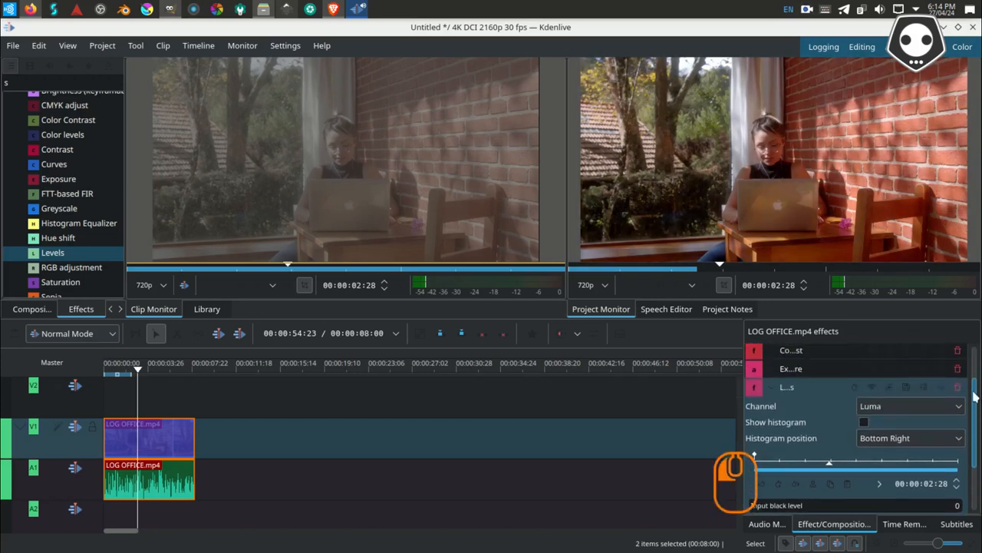
pyautogui.click(914, 438)
pyautogui.click(906, 485)
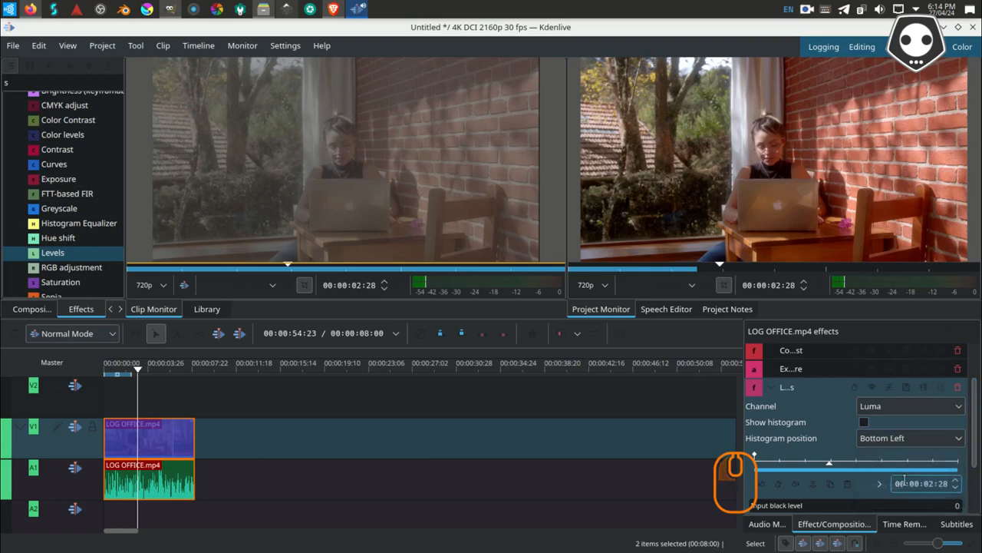
pyautogui.click(909, 406)
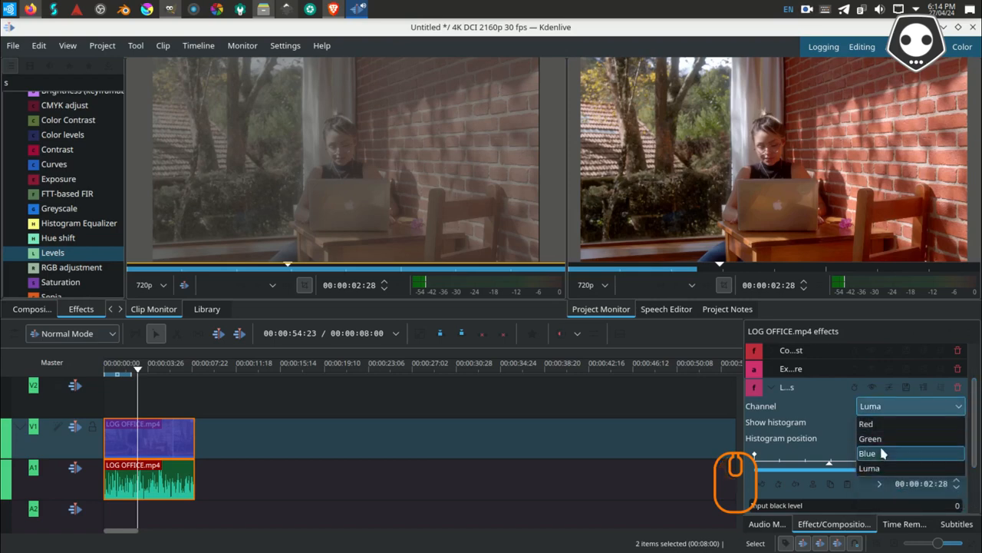
pyautogui.click(881, 453)
pyautogui.click(893, 406)
pyautogui.click(883, 468)
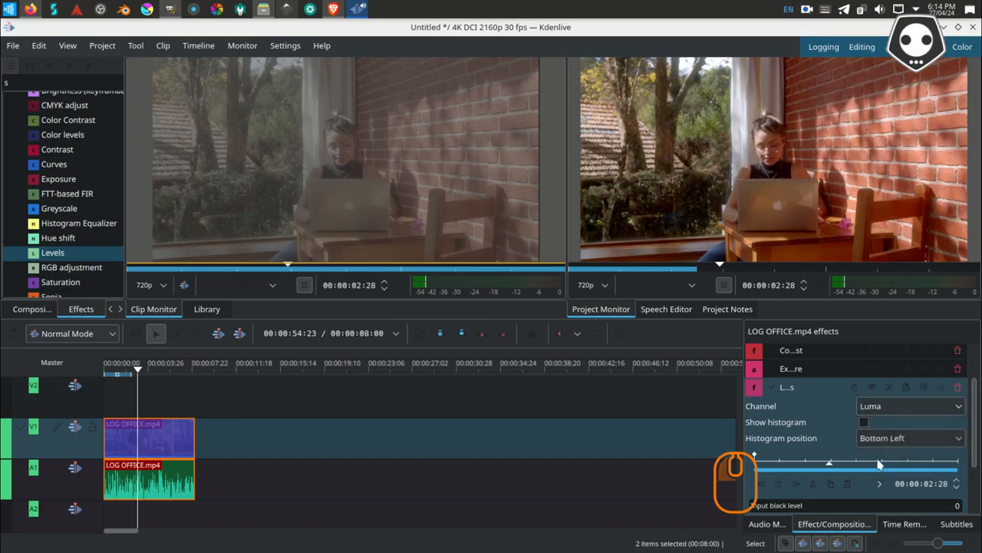
pyautogui.click(771, 389)
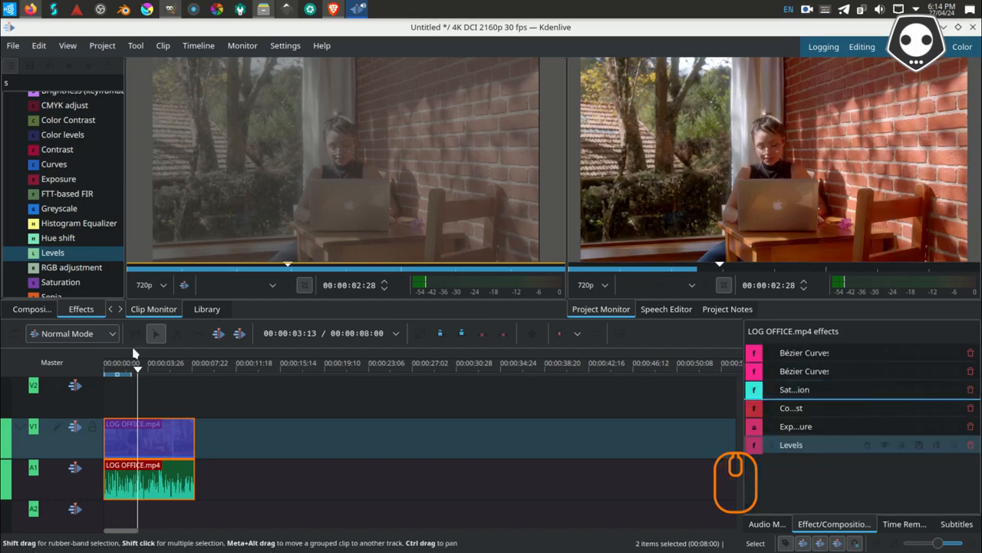
# Step: Add the RGB adjustment effect to the LOG OFFICE.mp4 clip on V1 with R at 495, toggling Levels to compare
pyautogui.scroll(-1, 103, 257)
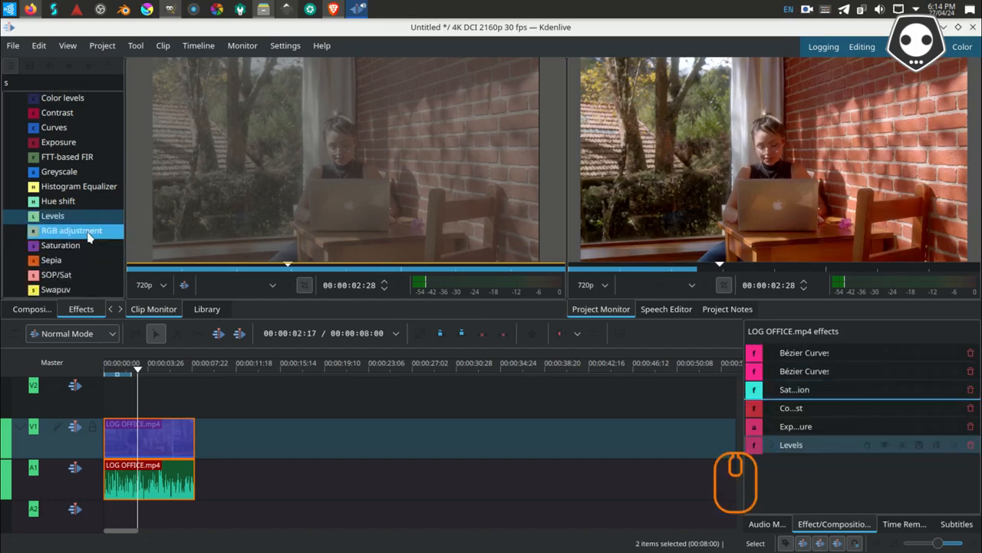
pyautogui.moveTo(89, 236); pyautogui.dragTo(168, 442)
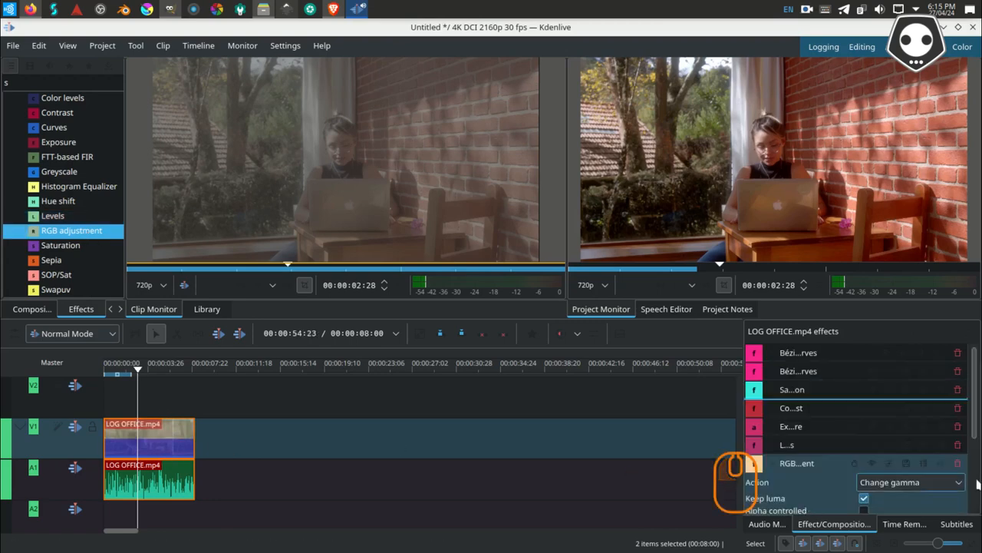
pyautogui.moveTo(978, 423); pyautogui.dragTo(968, 499)
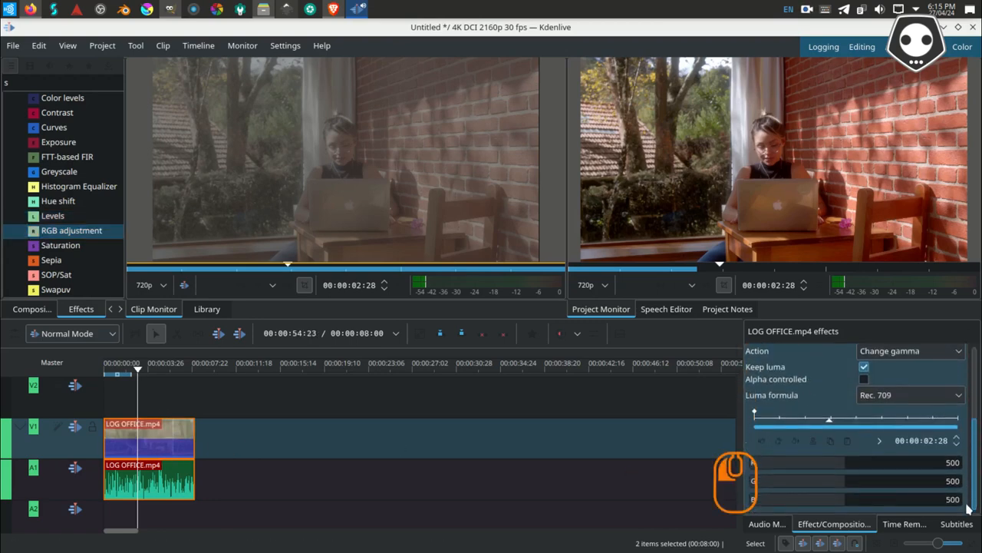
pyautogui.moveTo(888, 465); pyautogui.dragTo(863, 463)
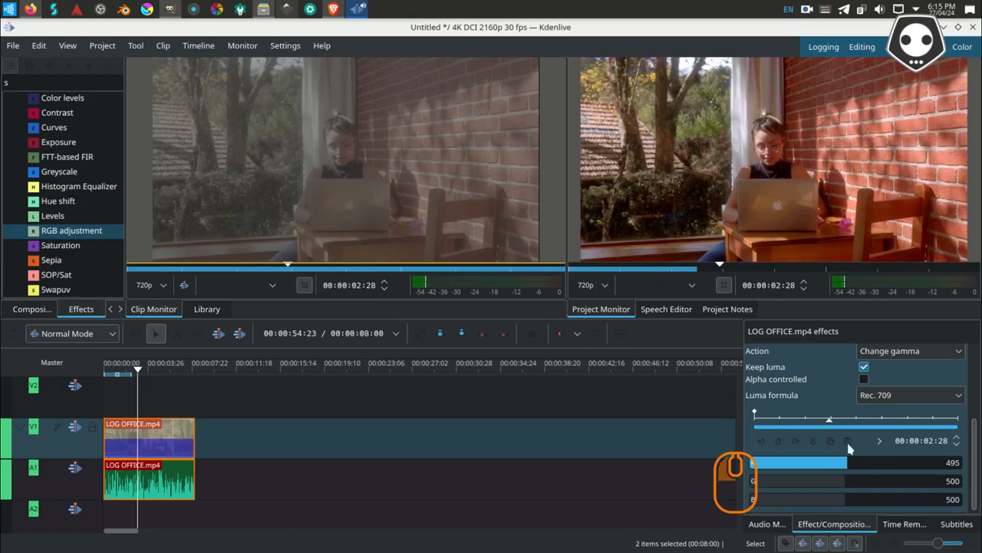
pyautogui.scroll(2, 856, 414)
pyautogui.click(872, 388)
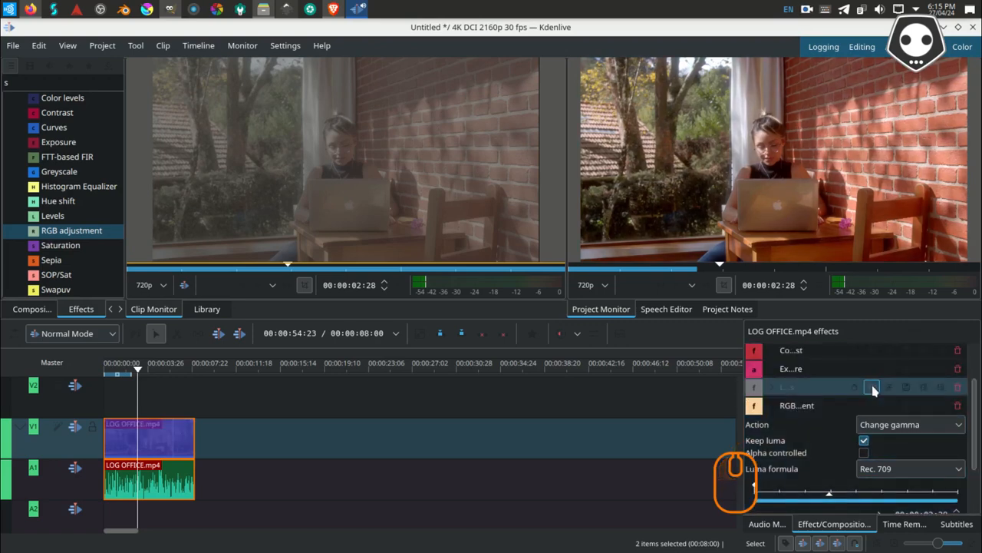
pyautogui.scroll(-2, 883, 437)
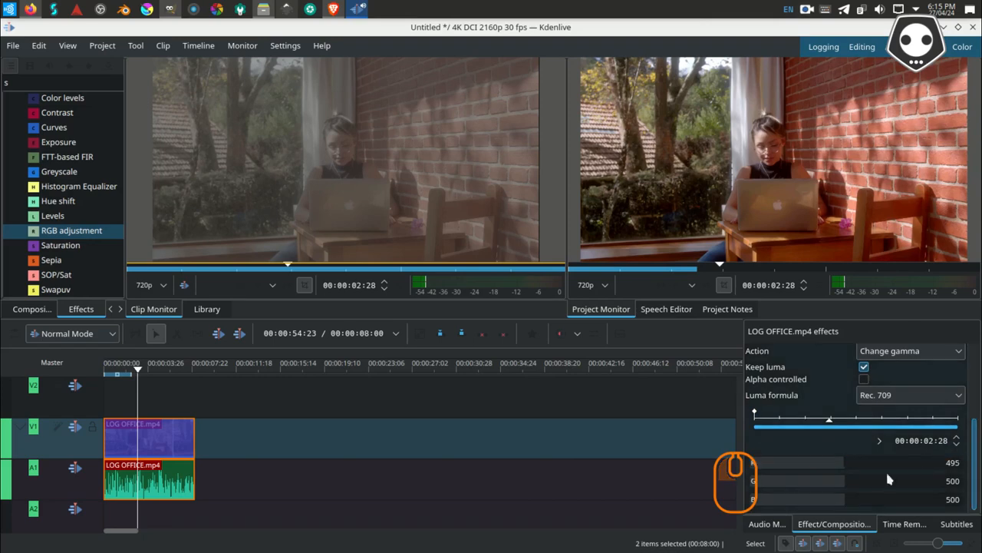
# Step: Set the RGB adjustment to R 450, G 592 and B 698, and collapse the effect
pyautogui.moveTo(844, 467); pyautogui.dragTo(834, 470)
pyautogui.moveTo(843, 481); pyautogui.dragTo(859, 515)
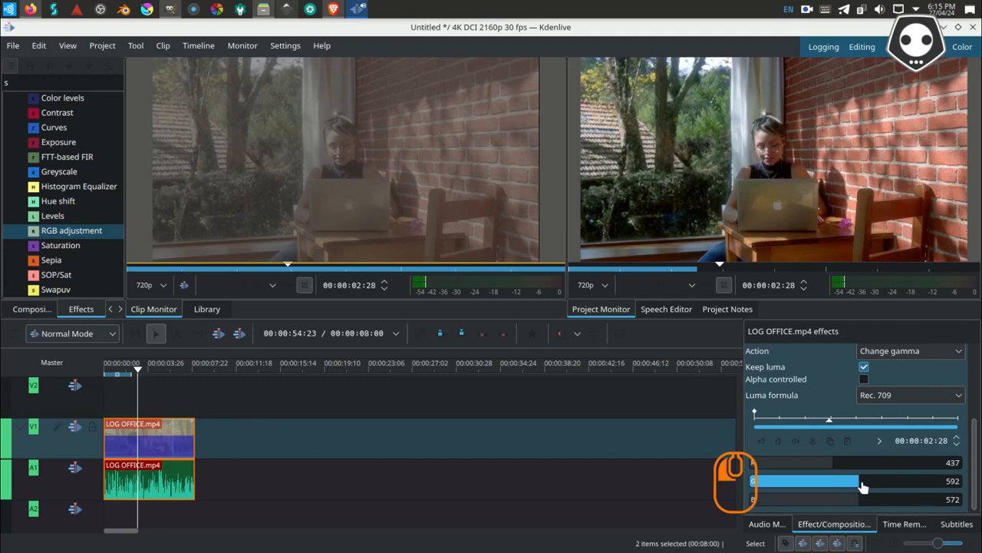
pyautogui.moveTo(858, 500); pyautogui.dragTo(884, 499)
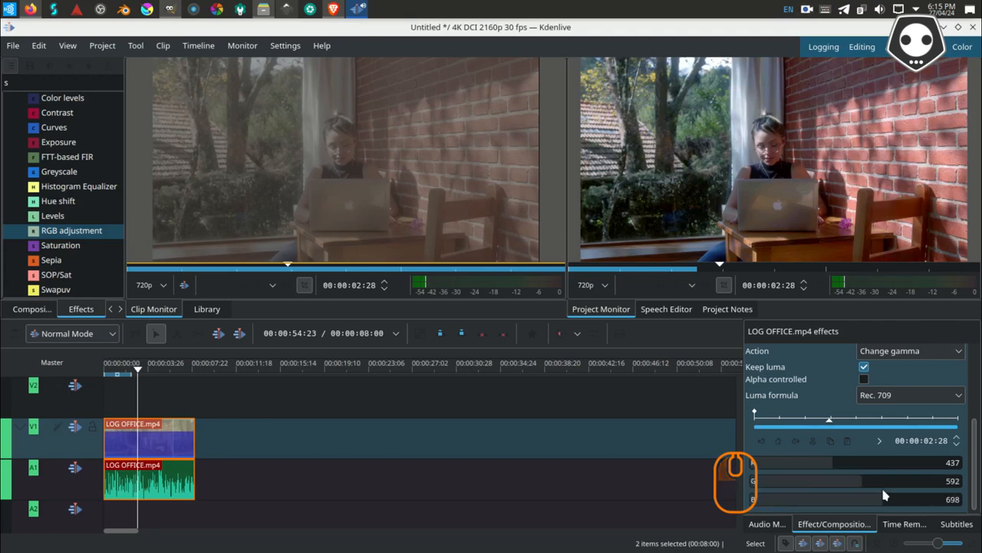
pyautogui.moveTo(852, 470)
pyautogui.mouseDown()
pyautogui.moveTo(820, 467)
pyautogui.moveTo(837, 469)
pyautogui.mouseUp()
pyautogui.scroll(2, 922, 401)
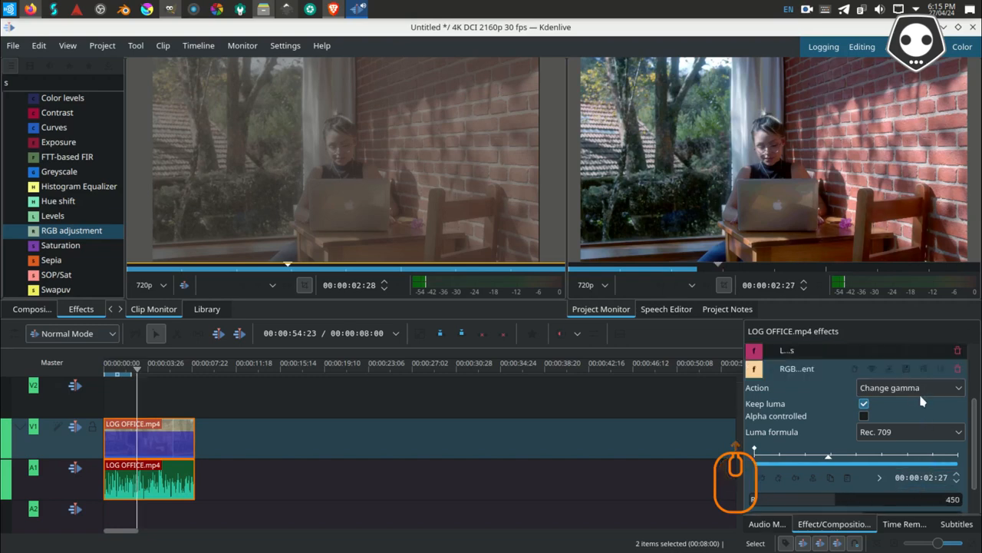
pyautogui.doubleClick(795, 370)
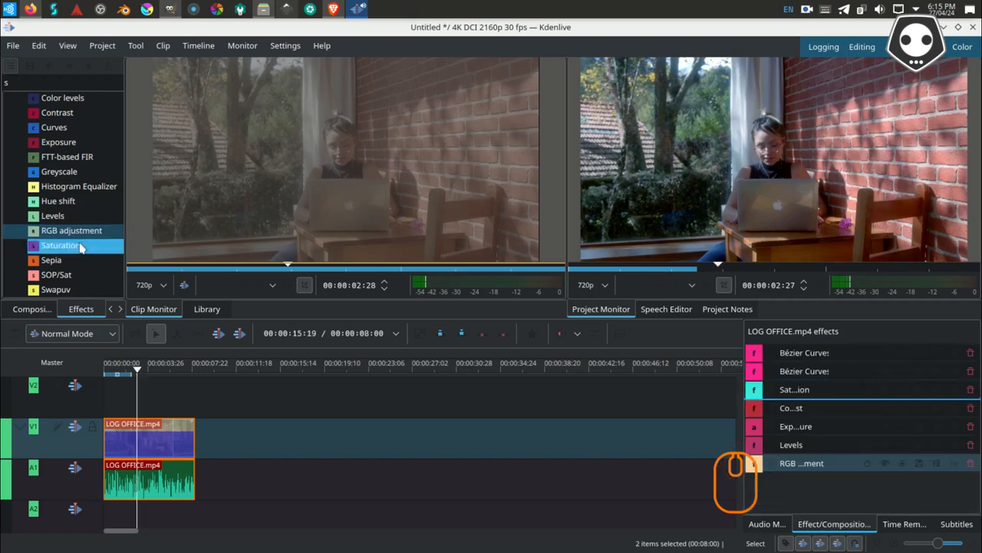
# Step: Look through the filtered effects and clear the effects search text
pyautogui.scroll(-2, 90, 246)
pyautogui.scroll(5, 91, 246)
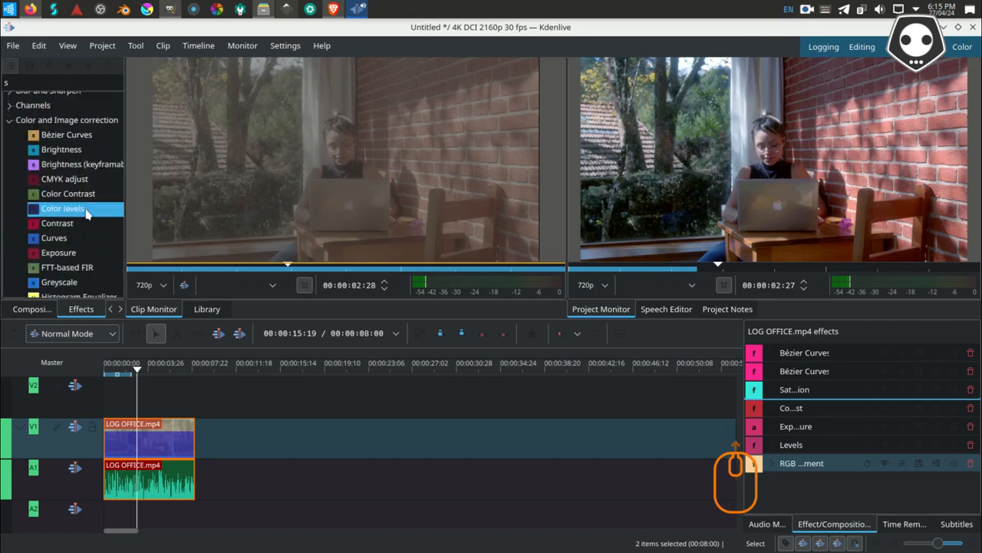
pyautogui.click(13, 82)
pyautogui.write('s')
pyautogui.press('BackSpace')
pyautogui.press('BackSpace')
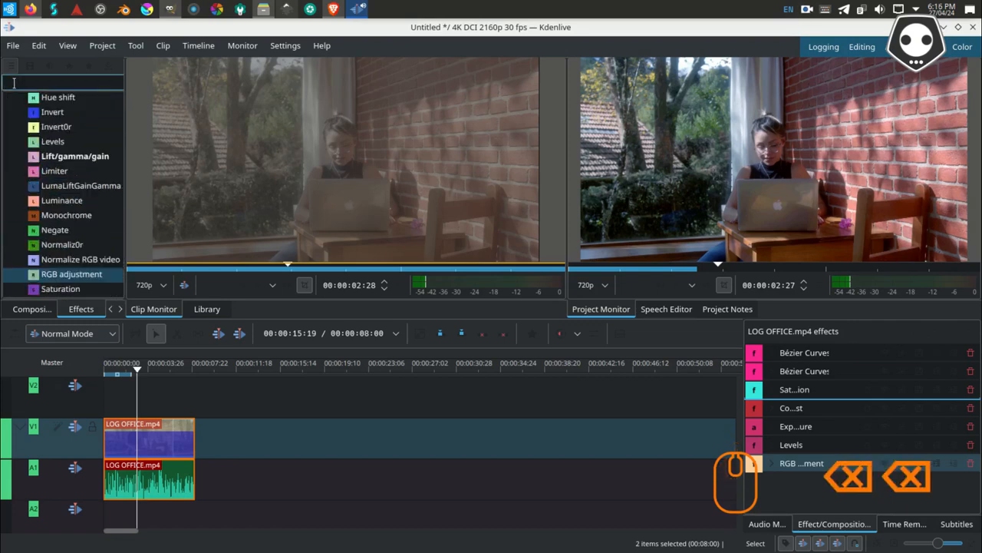
pyautogui.write('tri')
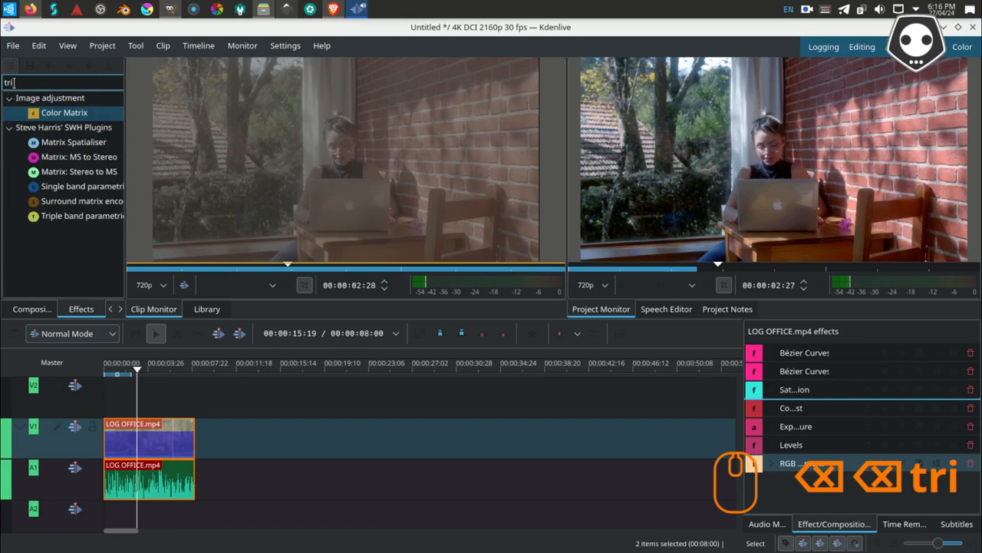
pyautogui.press('BackSpace')
pyautogui.press('BackSpace')
pyautogui.press('BackSpace')
# Step: Search the effects for "tec" and add the Technicolor effect to the LOG OFFICE.mp4 clip on V1
pyautogui.write('tec')
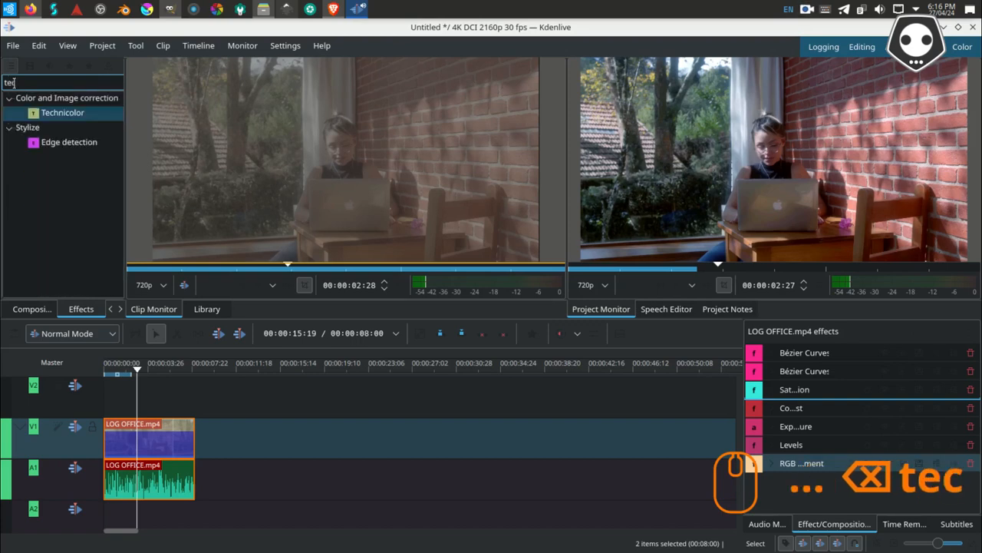
pyautogui.moveTo(63, 114); pyautogui.dragTo(179, 441)
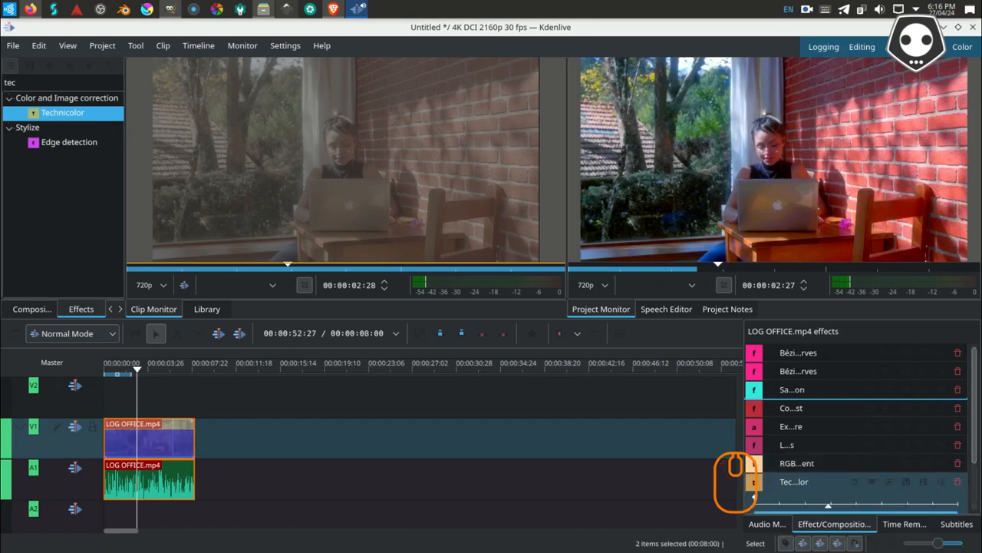
pyautogui.scroll(-3, 975, 470)
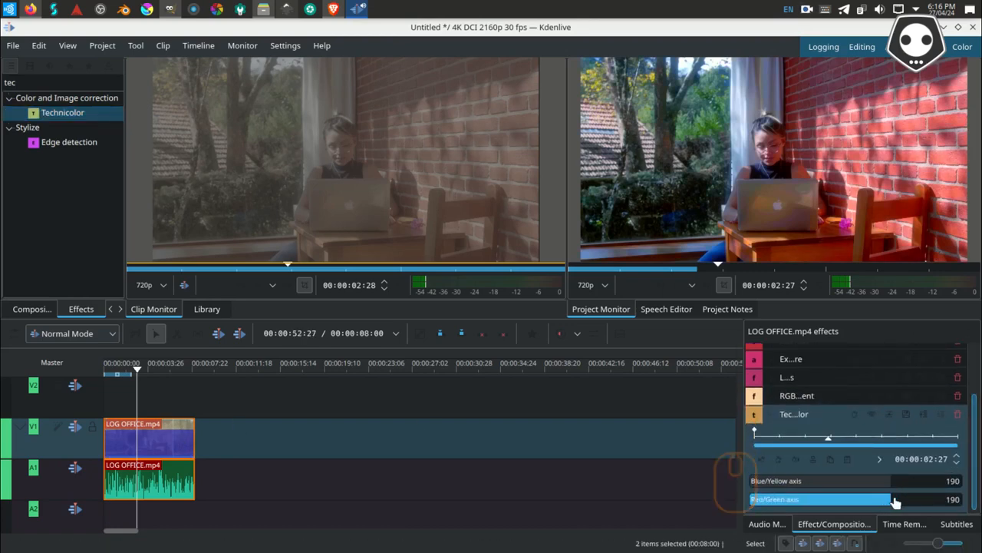
# Step: Toggle the Technicolor effect off and on repeatedly to compare the image with and without it
pyautogui.click(872, 415)
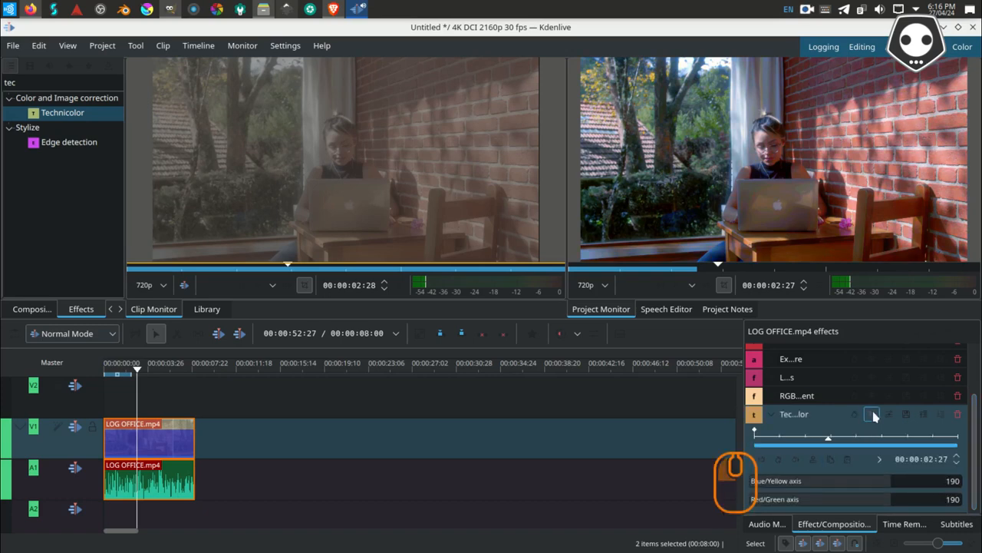
pyautogui.click(872, 415)
pyautogui.click(872, 415)
pyautogui.click(872, 414)
pyautogui.click(872, 415)
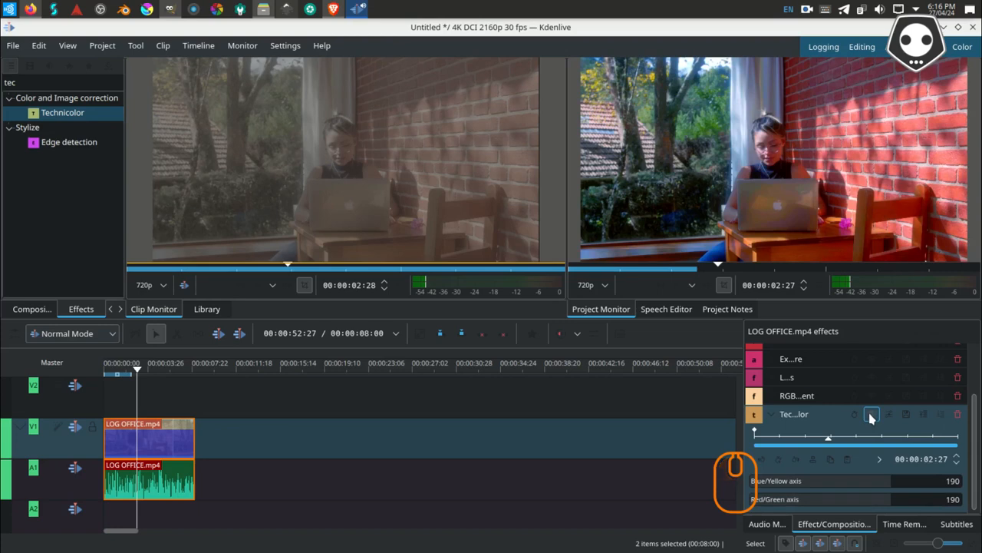
# Step: Set the Technicolor Blue/Yellow axis and Red/Green axis both to 97
pyautogui.moveTo(904, 488); pyautogui.dragTo(870, 487)
pyautogui.click(952, 499)
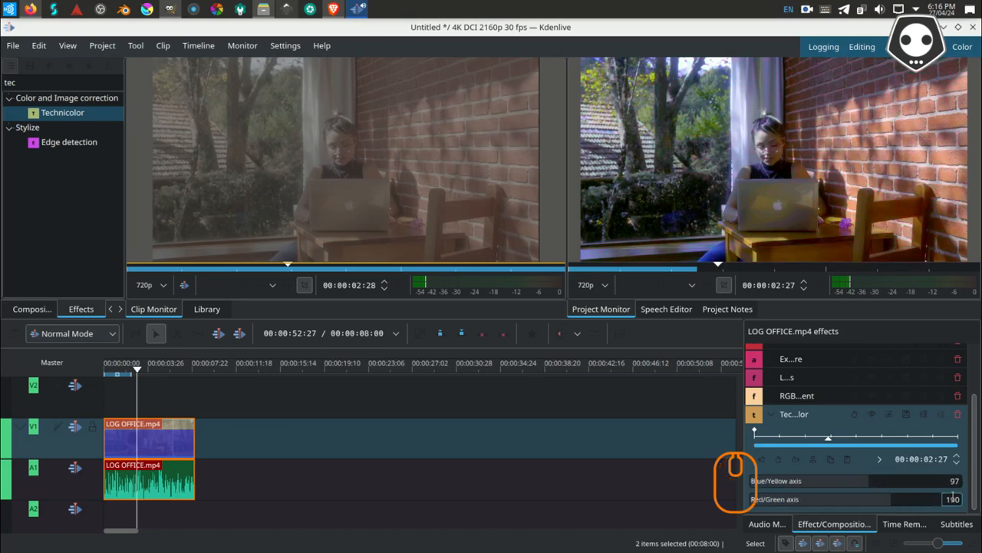
pyautogui.hotkey('ctrl', 'a')
pyautogui.write('97')
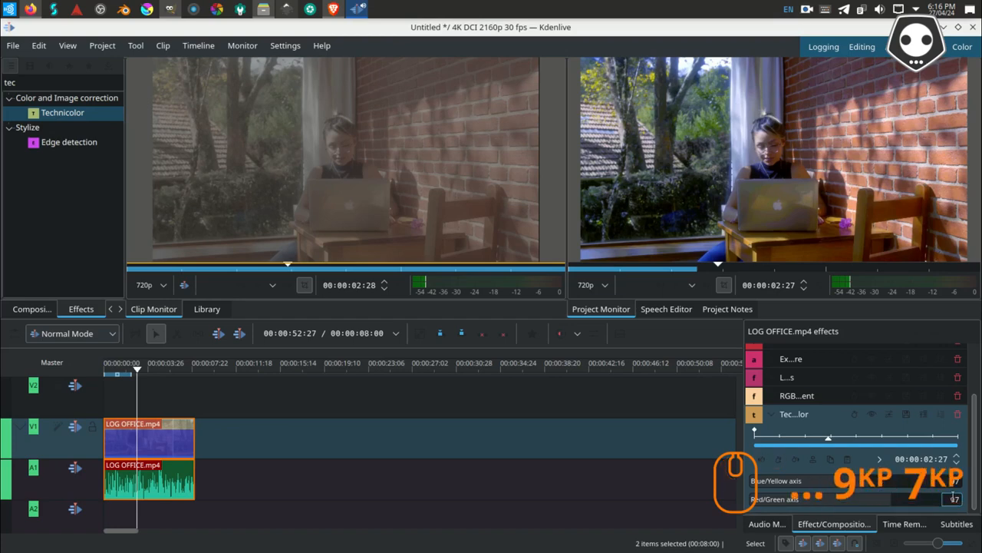
pyautogui.press('Return')
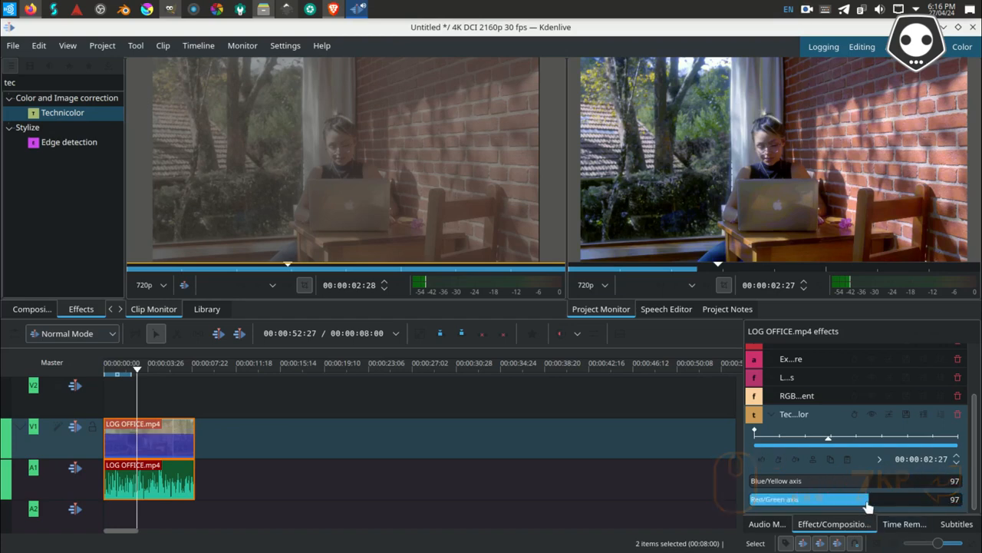
# Step: Try another Blue/Yellow axis amount in Technicolor and set it back to 97
pyautogui.moveTo(865, 481)
pyautogui.mouseDown()
pyautogui.moveTo(920, 484)
pyautogui.moveTo(863, 484)
pyautogui.mouseUp()
pyautogui.click(895, 484)
pyautogui.hotkey('ctrl', 'a')
pyautogui.write('97')
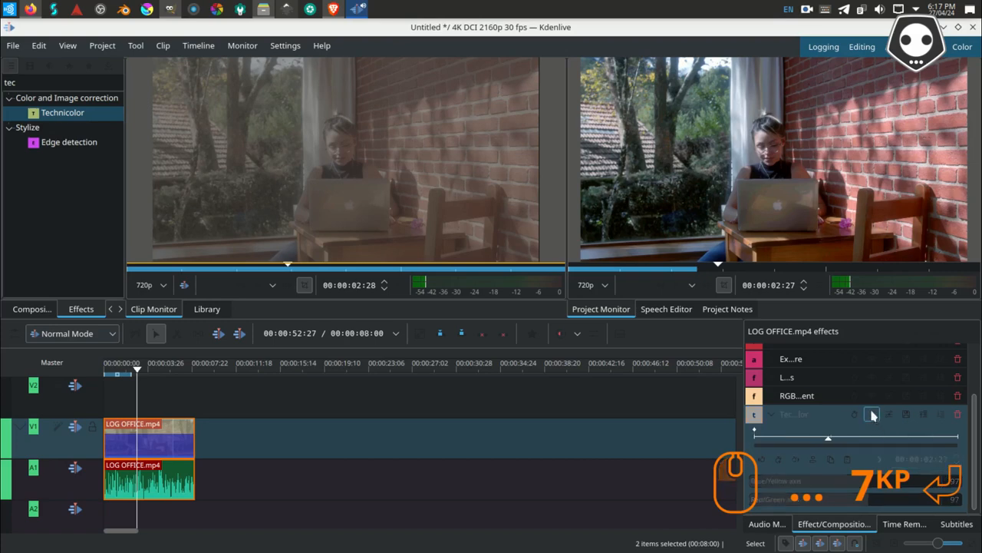
# Step: Try the Technicolor Blue/Yellow axis at 150, and set both the Blue/Yellow and Red/Green axes to 120
pyautogui.moveTo(873, 491); pyautogui.dragTo(881, 482)
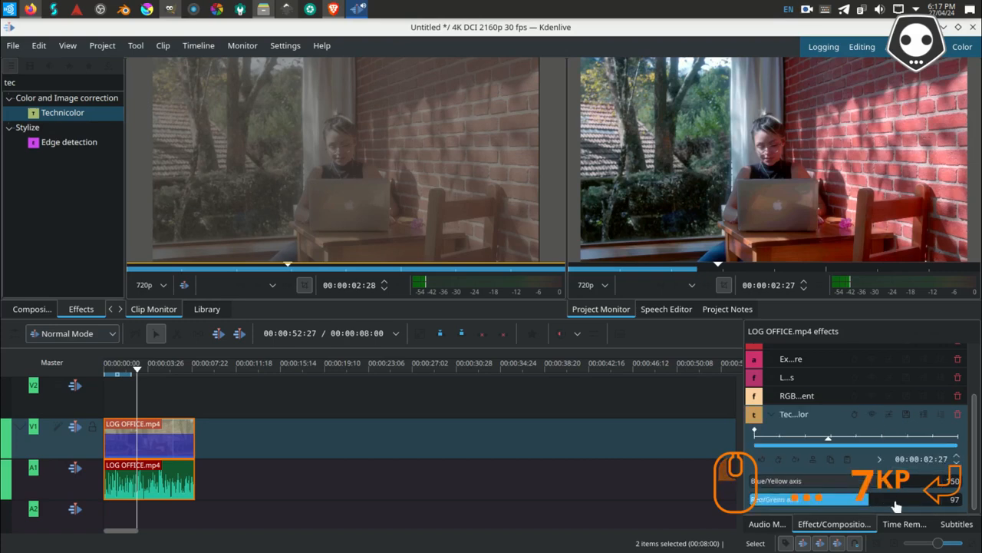
pyautogui.hotkey('ctrl', 'a')
pyautogui.write('120')
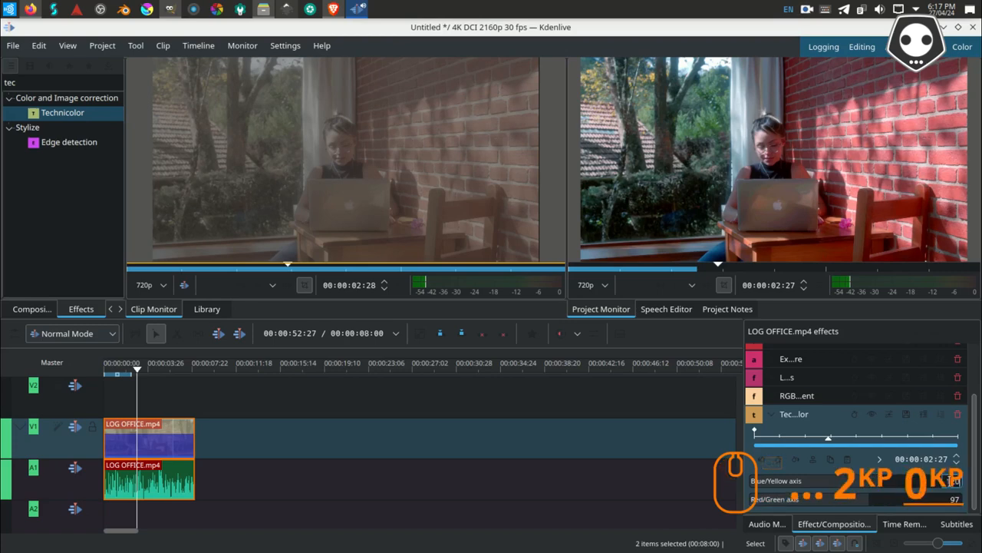
pyautogui.click(953, 499)
pyautogui.hotkey('ctrl', 'a')
pyautogui.write('120')
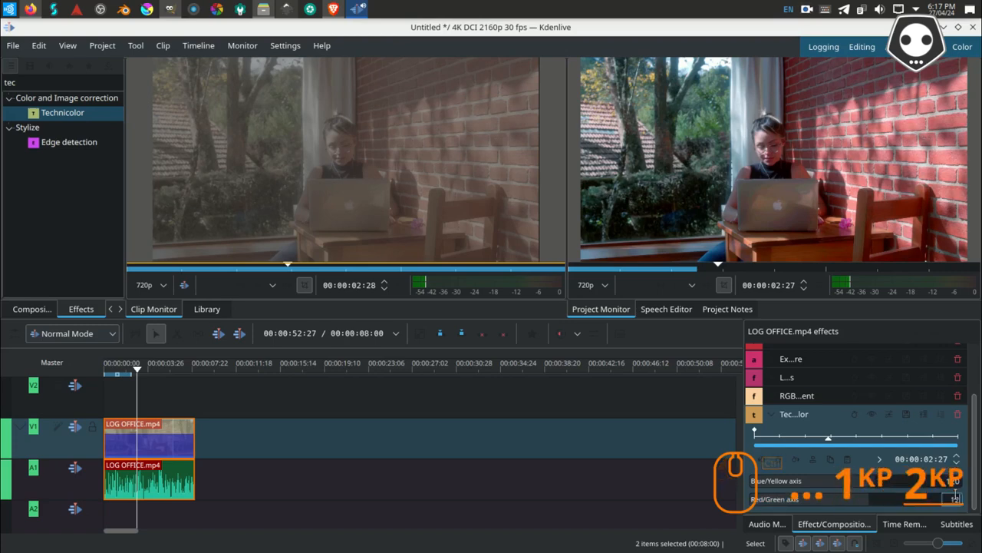
# Step: Compare the grade with Technicolor off and on, leaving it enabled, and collapse the effect
pyautogui.click(875, 416)
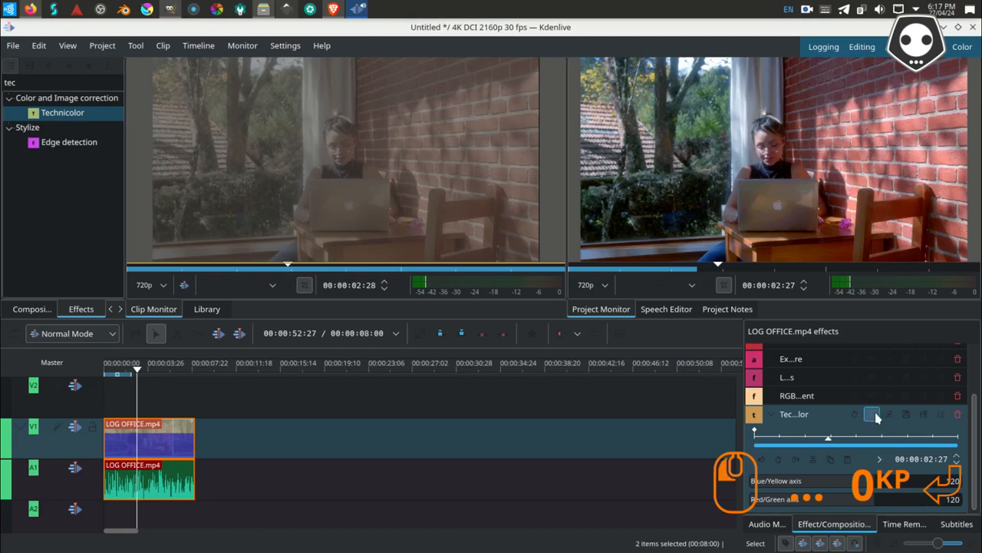
pyautogui.click(875, 416)
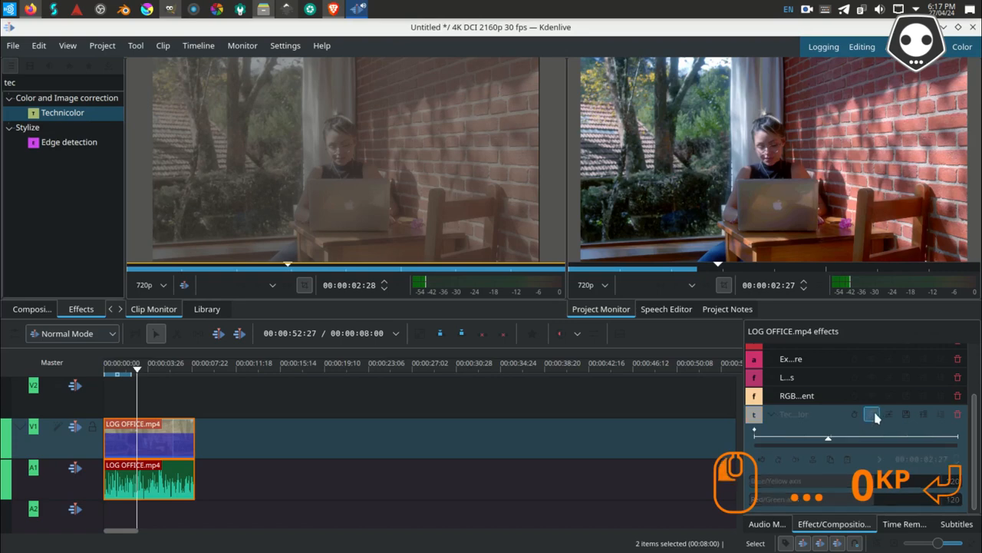
pyautogui.click(772, 416)
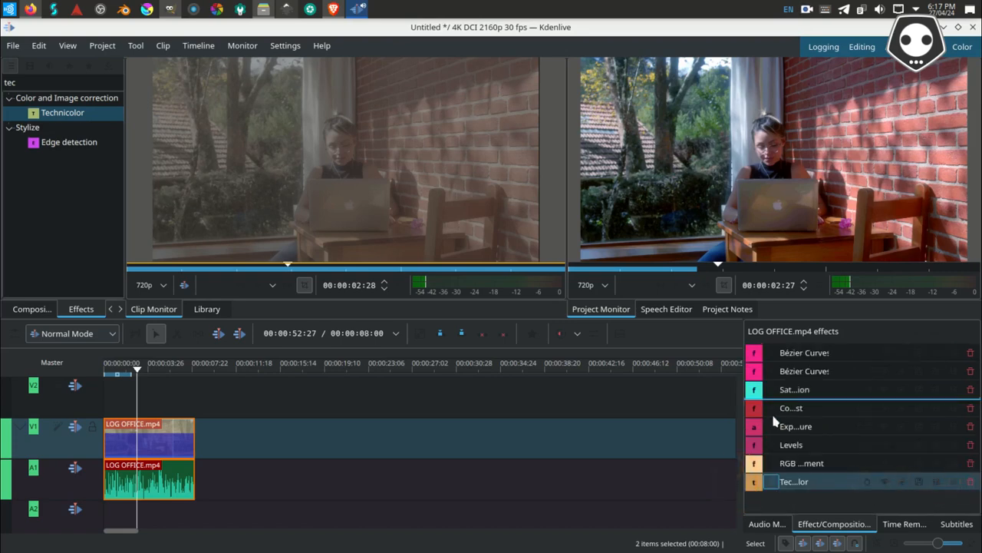
# Step: Clear the effect search and add the White Balance effect from Color and Image correction to LOG OFFICE.mp4 on V1
pyautogui.click(110, 83)
pyautogui.press('BackSpace')
pyautogui.press('BackSpace')
pyautogui.press('BackSpace')
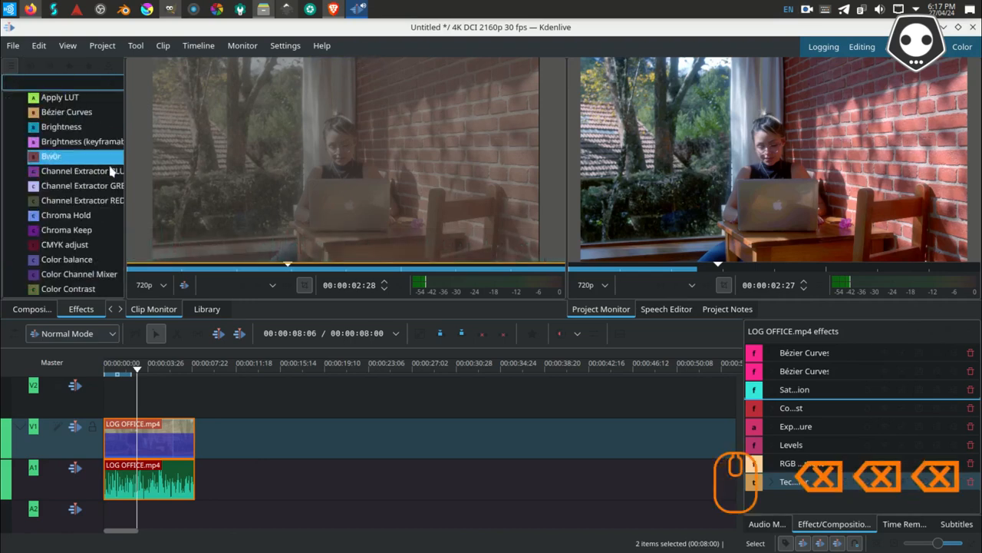
pyautogui.scroll(-3, 107, 222)
pyautogui.scroll(-5, 106, 222)
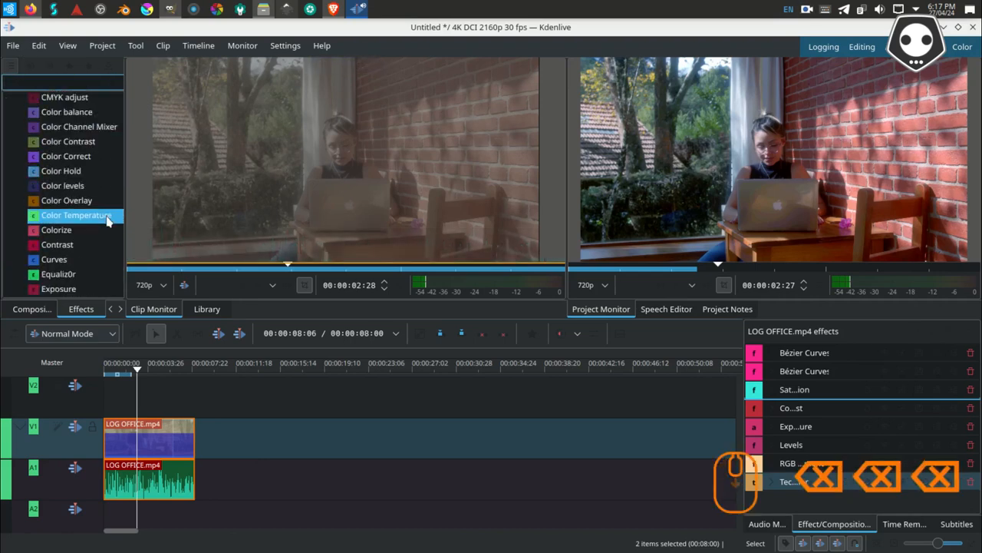
pyautogui.scroll(-4, 108, 220)
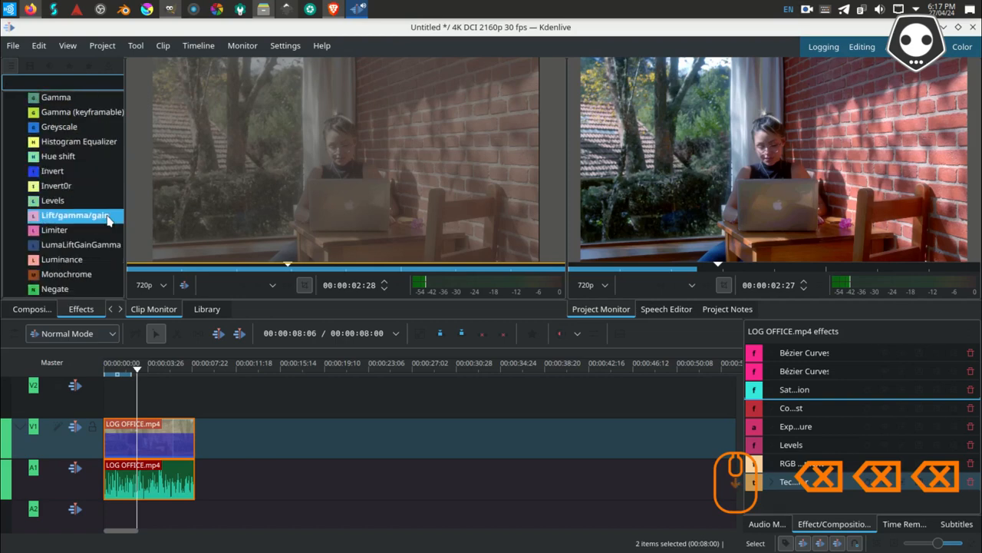
pyautogui.scroll(-3, 108, 220)
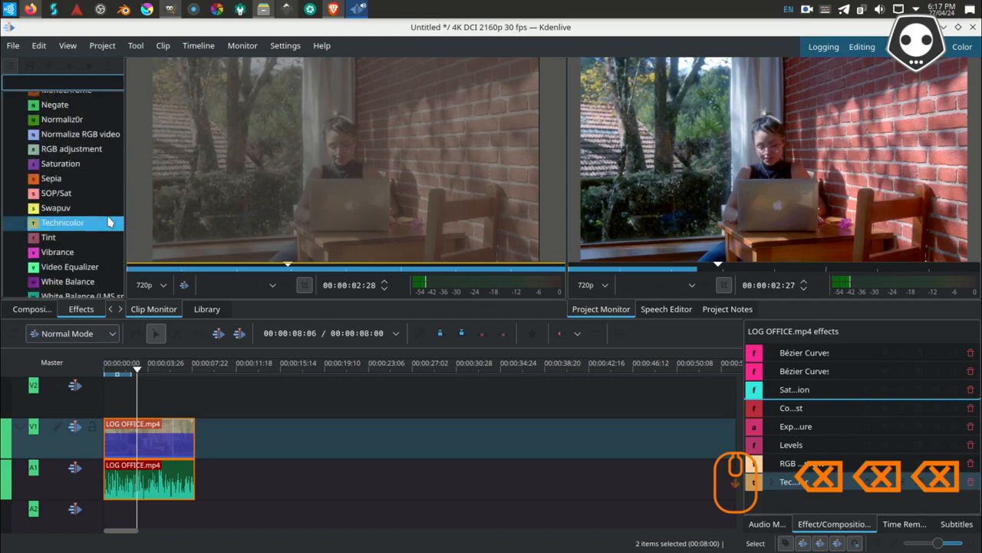
pyautogui.scroll(-1, 108, 222)
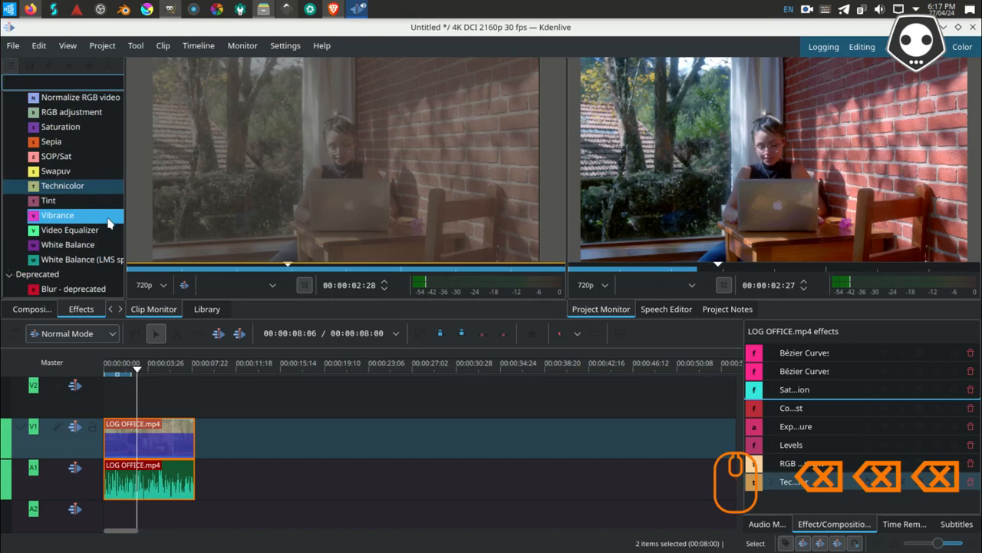
pyautogui.moveTo(107, 244); pyautogui.dragTo(169, 448)
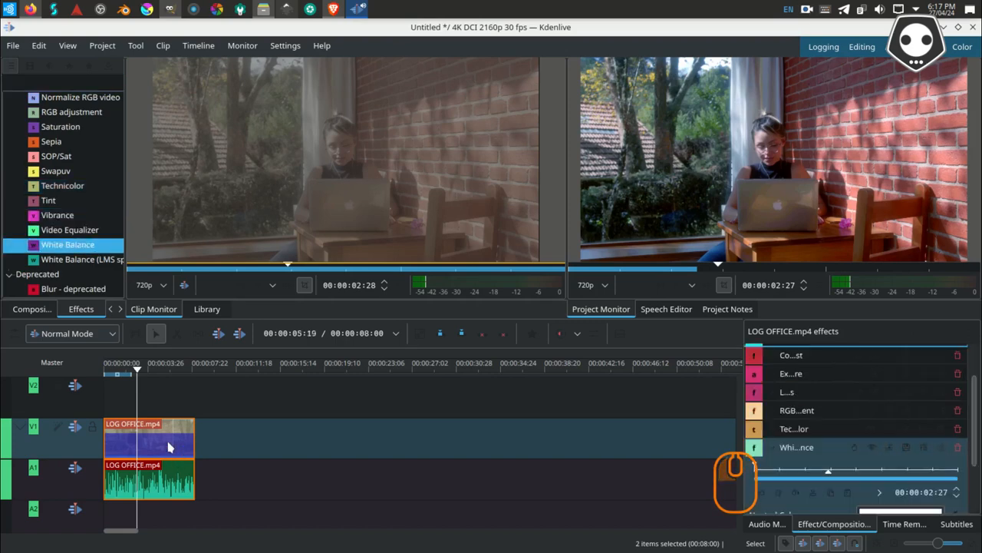
# Step: Lower the White Balance Green Tint to 164 and compare the image with the effect off and on
pyautogui.scroll(-2, 929, 503)
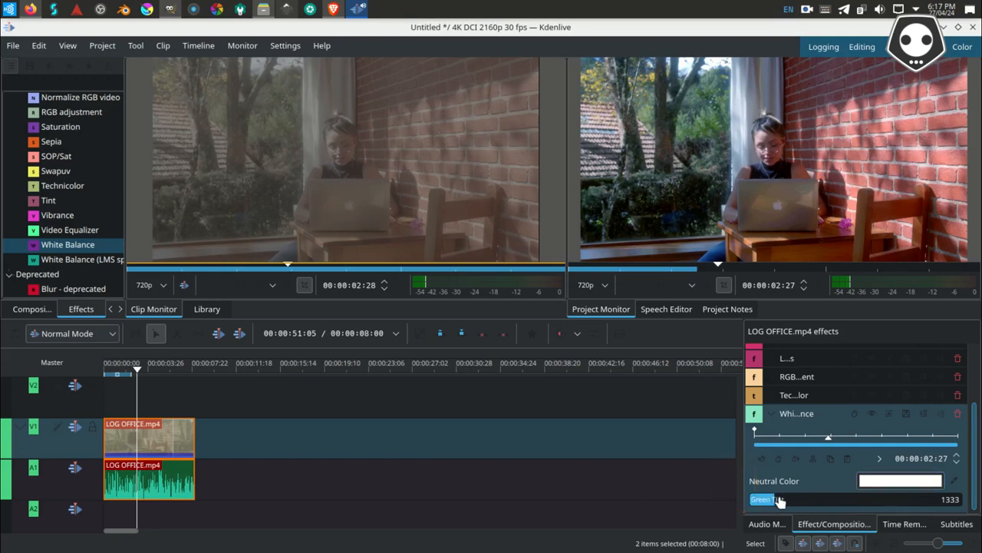
pyautogui.moveTo(771, 499); pyautogui.dragTo(750, 513)
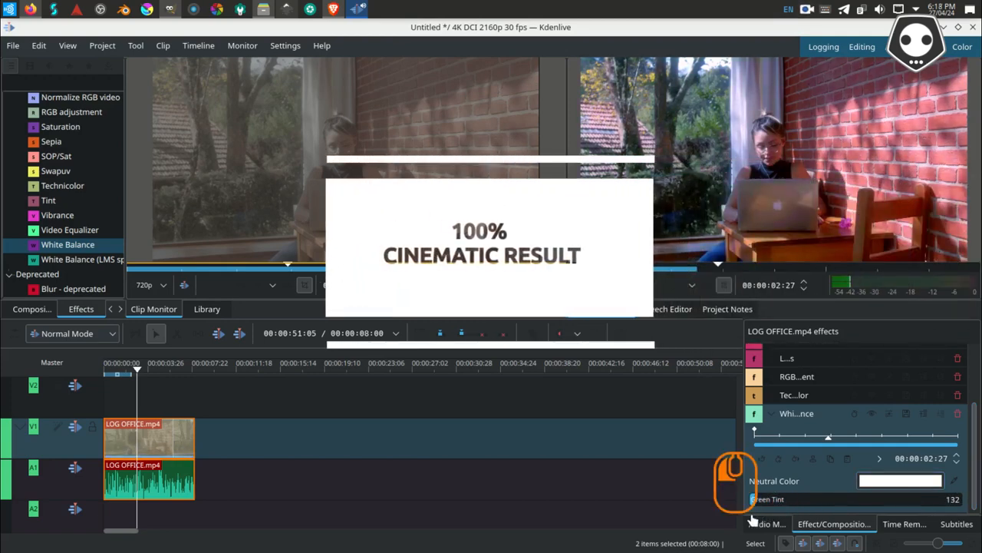
pyautogui.click(873, 415)
pyautogui.click(873, 415)
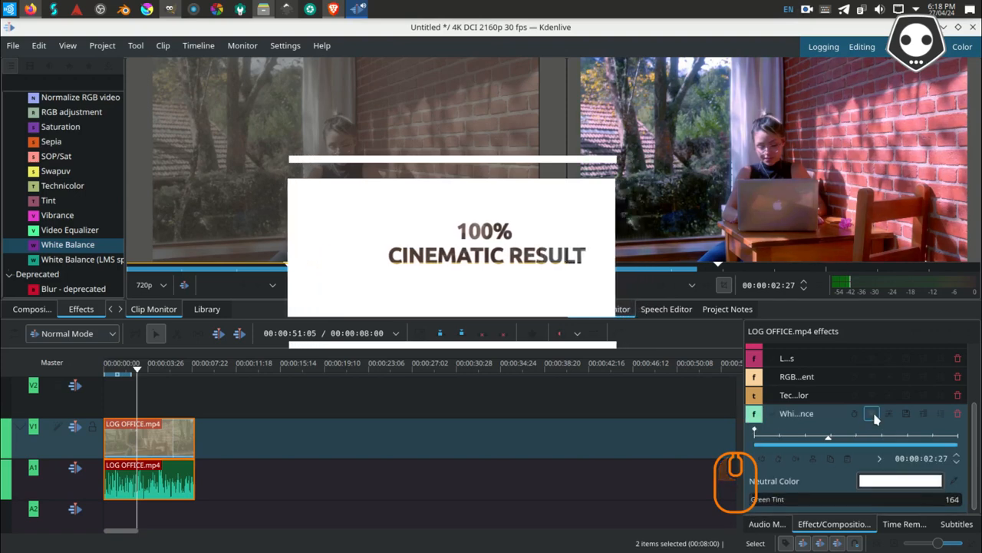
pyautogui.click(873, 416)
pyautogui.click(872, 415)
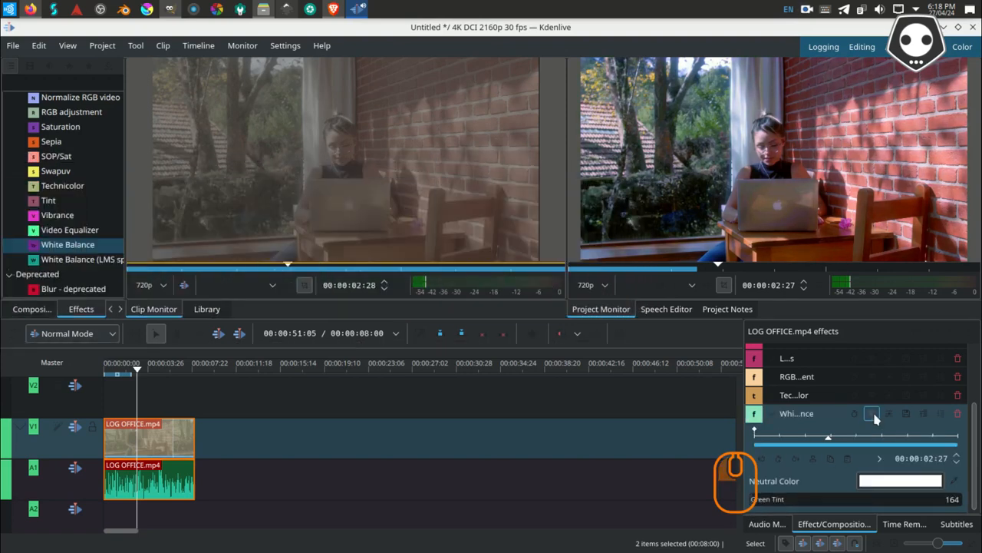
# Step: Try White Balance with Neutral Color #5d83ff and Green Tint 2467, and remove the effect from the clip
pyautogui.click(901, 481)
pyautogui.click(522, 190)
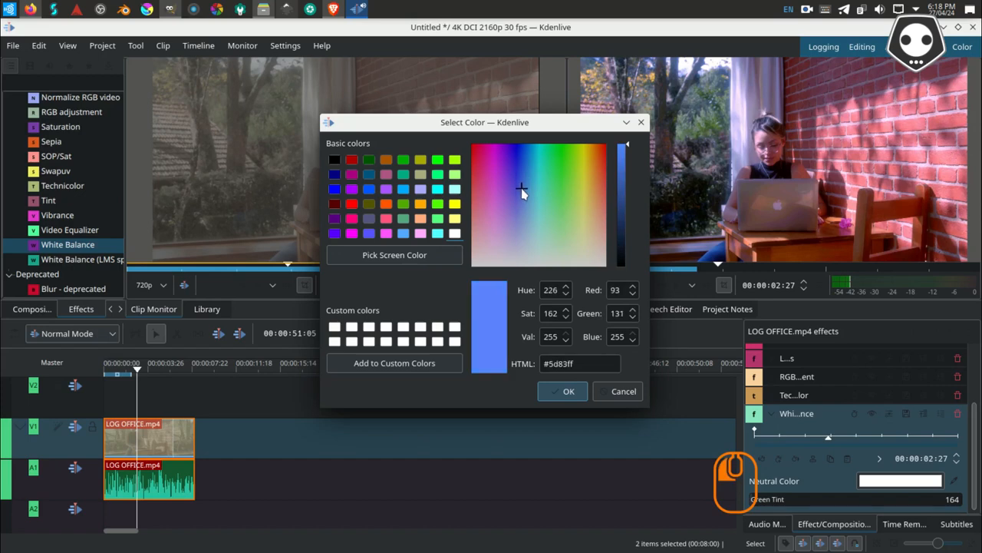
pyautogui.click(566, 391)
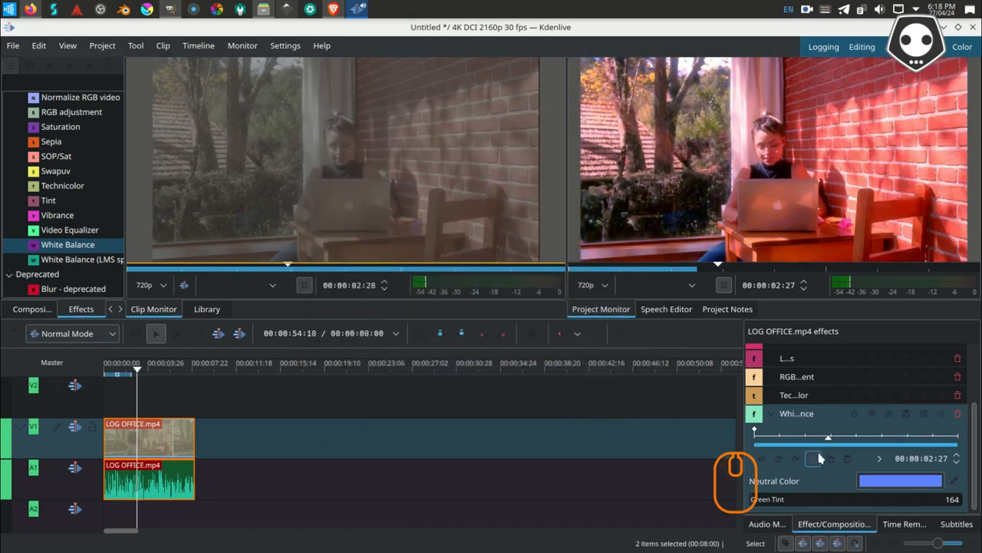
pyautogui.moveTo(764, 500); pyautogui.dragTo(795, 499)
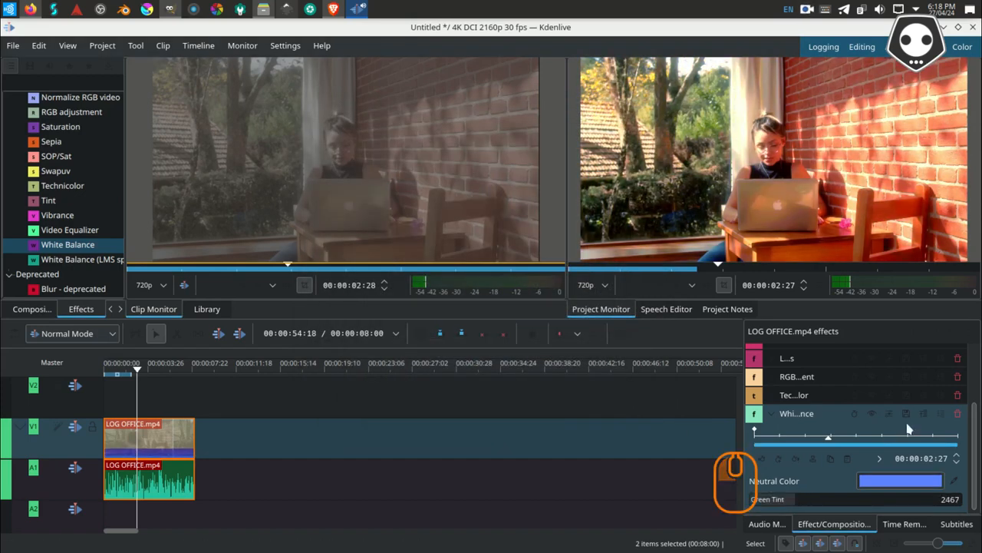
pyautogui.click(872, 415)
pyautogui.click(957, 414)
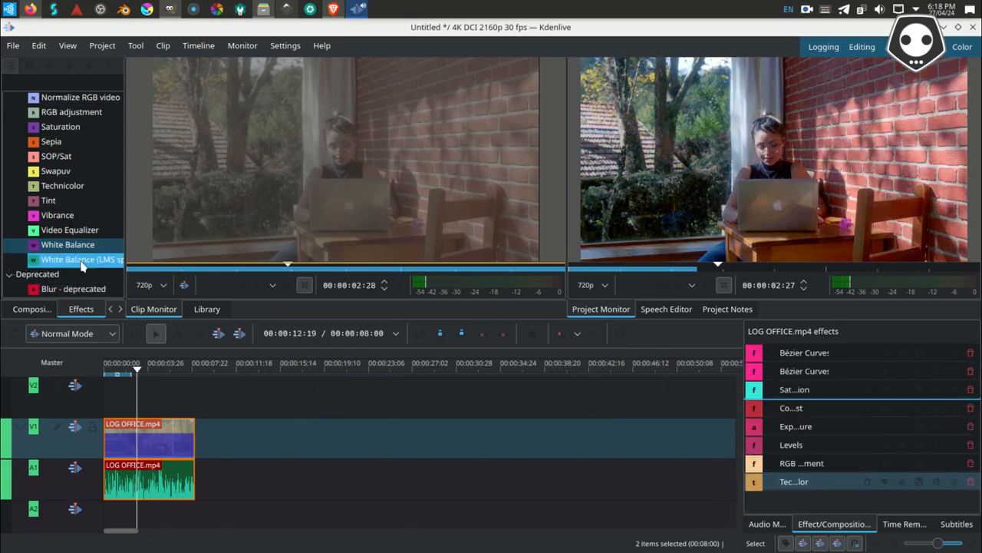
# Step: Search the effects for "cmy" and add CMYK adjust to the LOG OFFICE.mp4 clip
pyautogui.scroll(2, 77, 254)
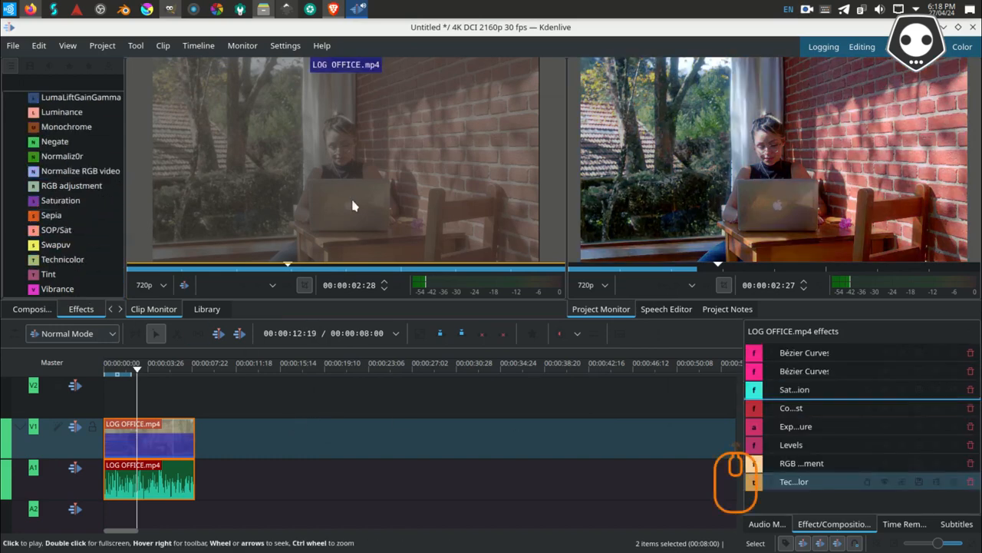
pyautogui.click(63, 80)
pyautogui.write('cmy')
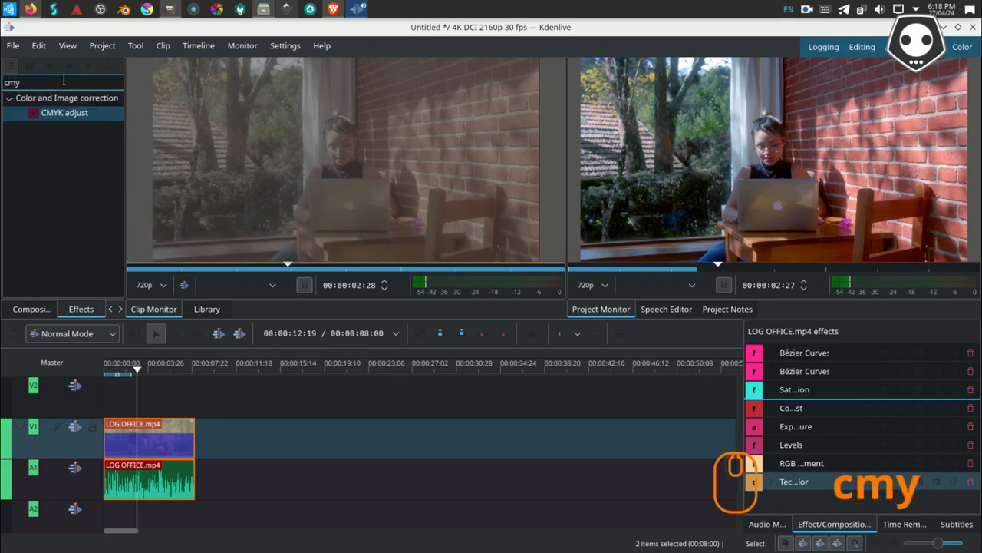
pyautogui.moveTo(66, 113); pyautogui.dragTo(154, 451)
# Step: Set Greens to 0.238 and Yellows to 0.175 in the CMYK adjust effect
pyautogui.moveTo(973, 404); pyautogui.dragTo(979, 477)
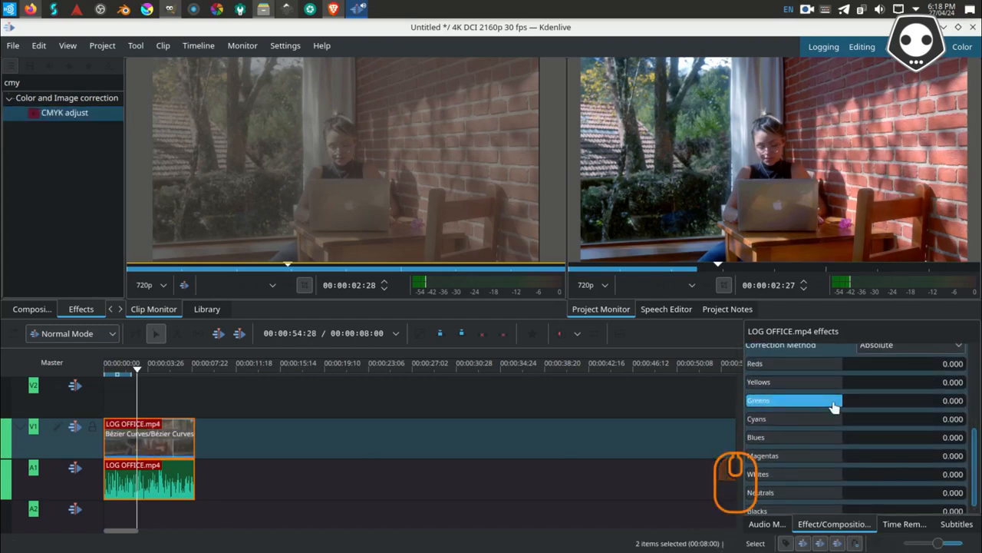
pyautogui.moveTo(852, 405)
pyautogui.mouseDown()
pyautogui.moveTo(867, 407)
pyautogui.moveTo(790, 411)
pyautogui.moveTo(866, 402)
pyautogui.mouseUp()
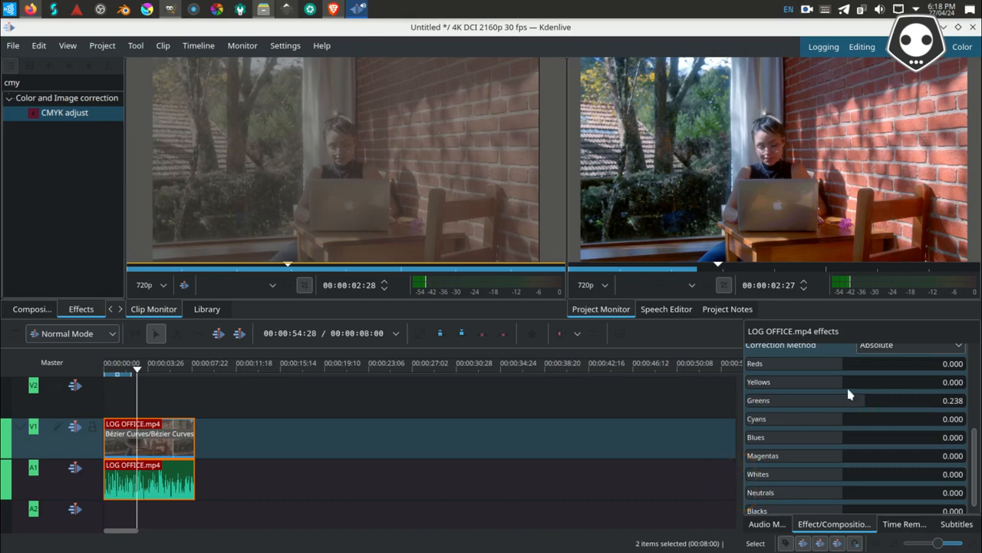
pyautogui.moveTo(844, 383)
pyautogui.mouseDown()
pyautogui.moveTo(794, 385)
pyautogui.moveTo(860, 390)
pyautogui.mouseUp()
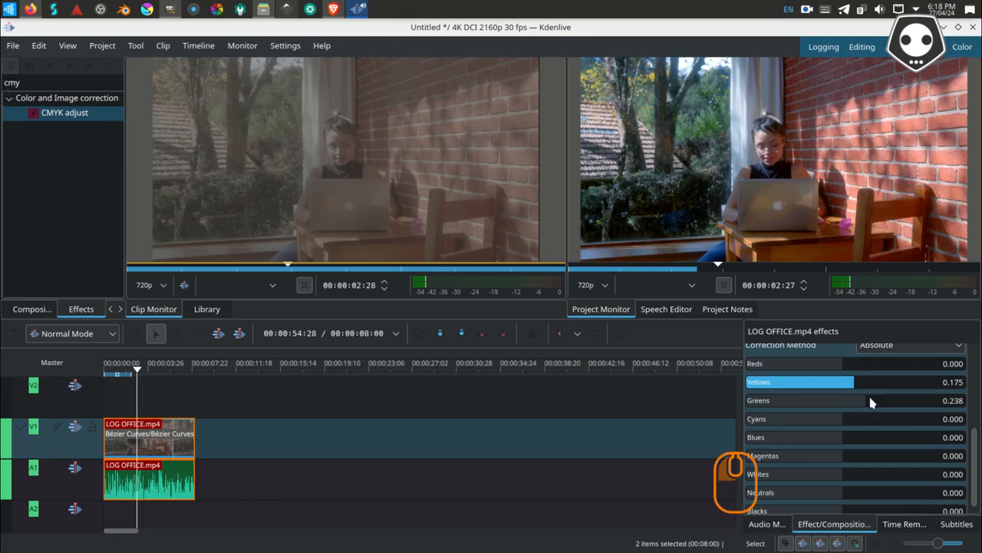
# Step: Try CMYK adjust Whites at -0.321 and reset it to 0, and set Neutrals to 0.111, Blacks to 0.041 and Greens to -0.060
pyautogui.scroll(-1, 831, 448)
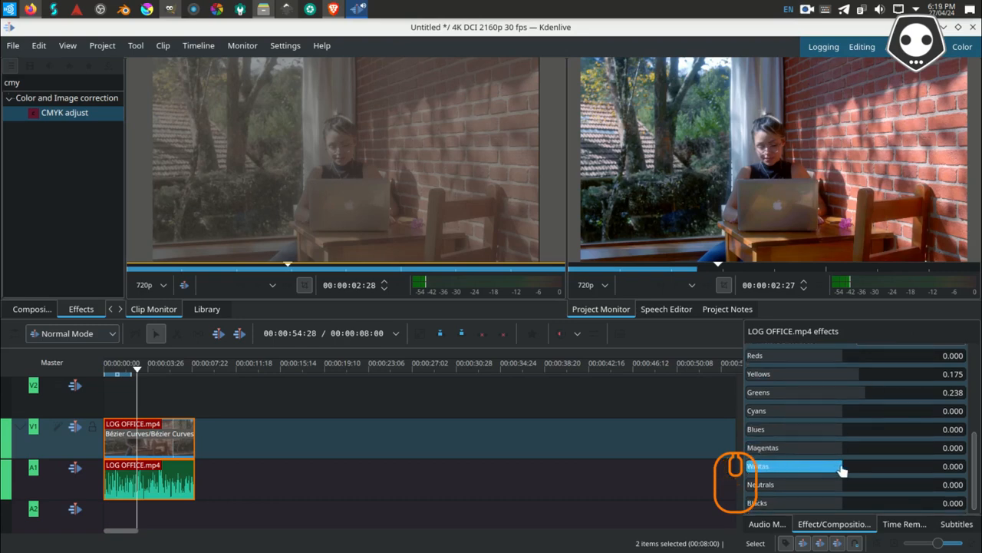
pyautogui.moveTo(843, 471); pyautogui.dragTo(811, 468)
pyautogui.click(950, 466)
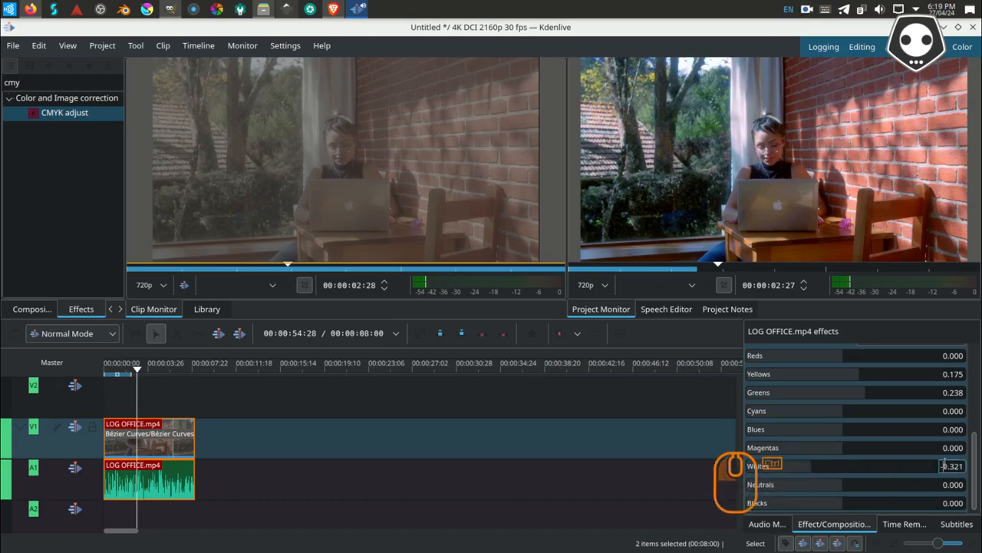
pyautogui.write('0')
pyautogui.press('KP_Enter')
pyautogui.moveTo(842, 491)
pyautogui.mouseDown()
pyautogui.moveTo(820, 492)
pyautogui.moveTo(855, 492)
pyautogui.mouseUp()
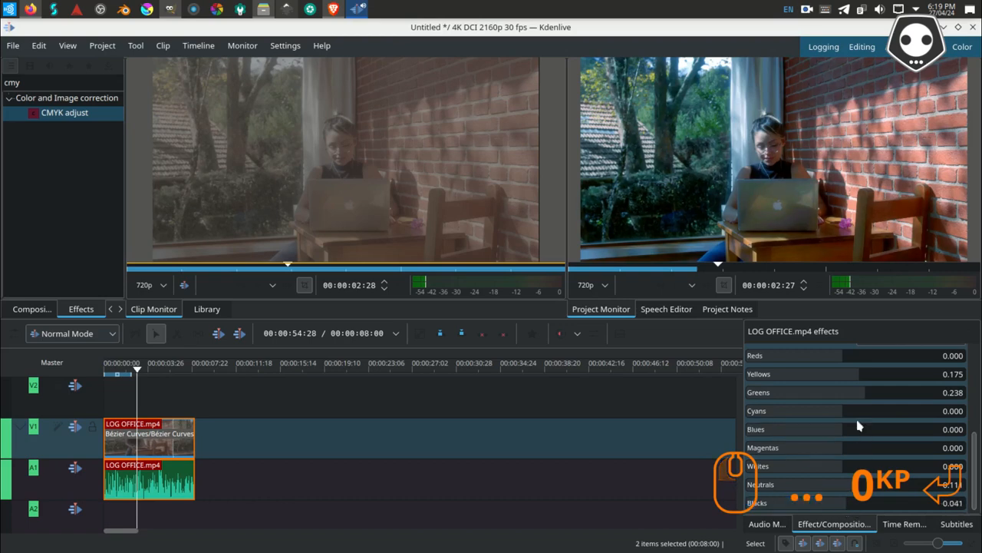
pyautogui.click(848, 394)
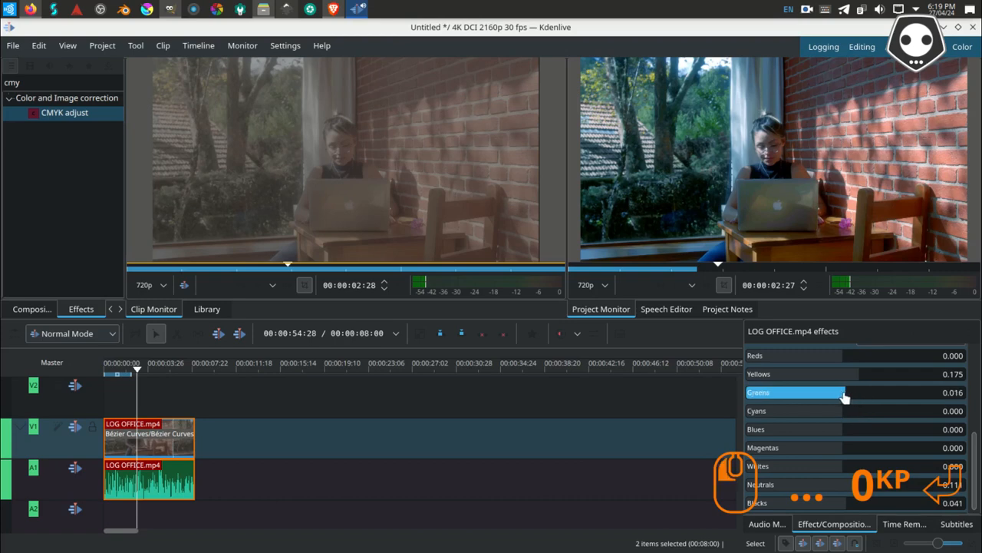
# Step: Compare the grade with CMYK adjust off and on several times, and remove that effect from the clip
pyautogui.scroll(3, 852, 414)
pyautogui.scroll(-1, 855, 430)
pyautogui.click(872, 428)
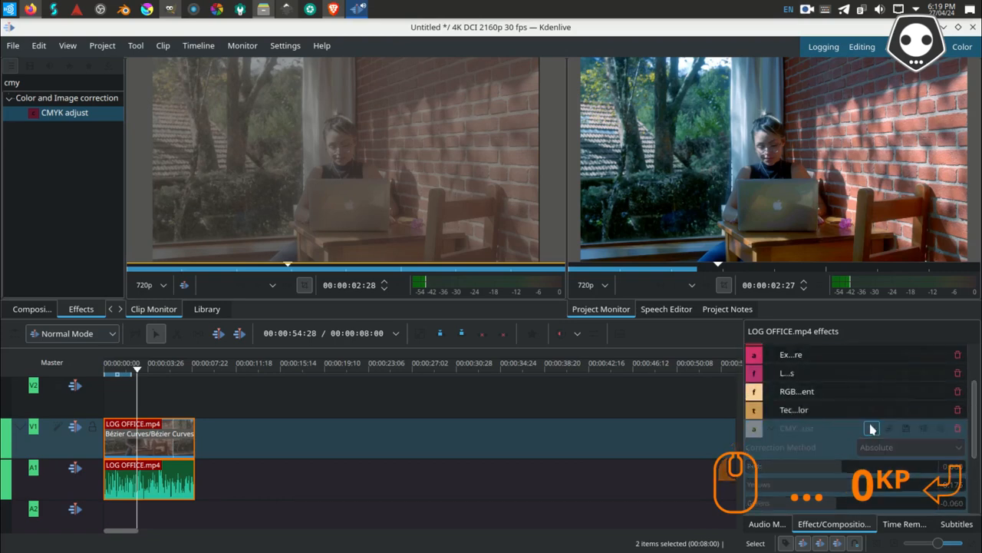
pyautogui.click(872, 428)
pyautogui.click(873, 428)
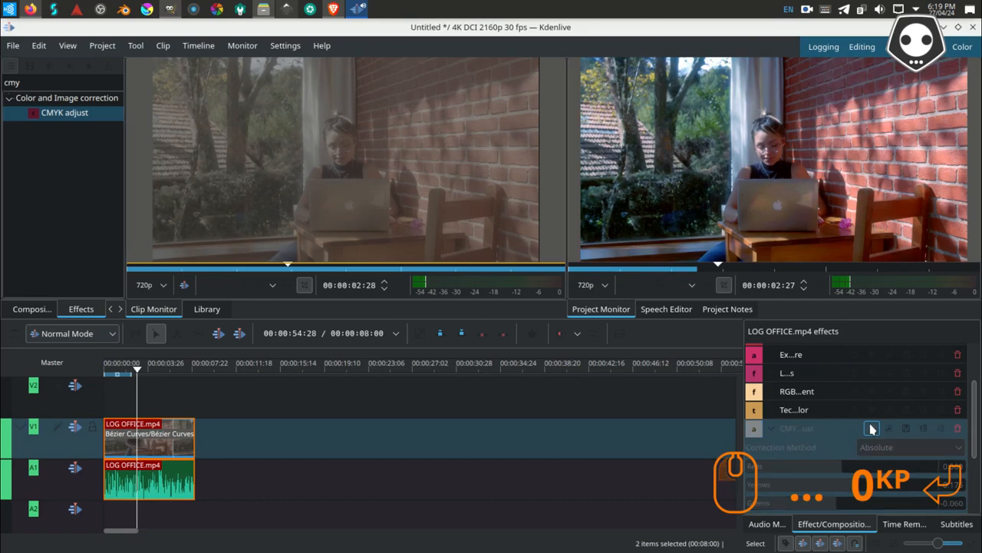
pyautogui.click(872, 429)
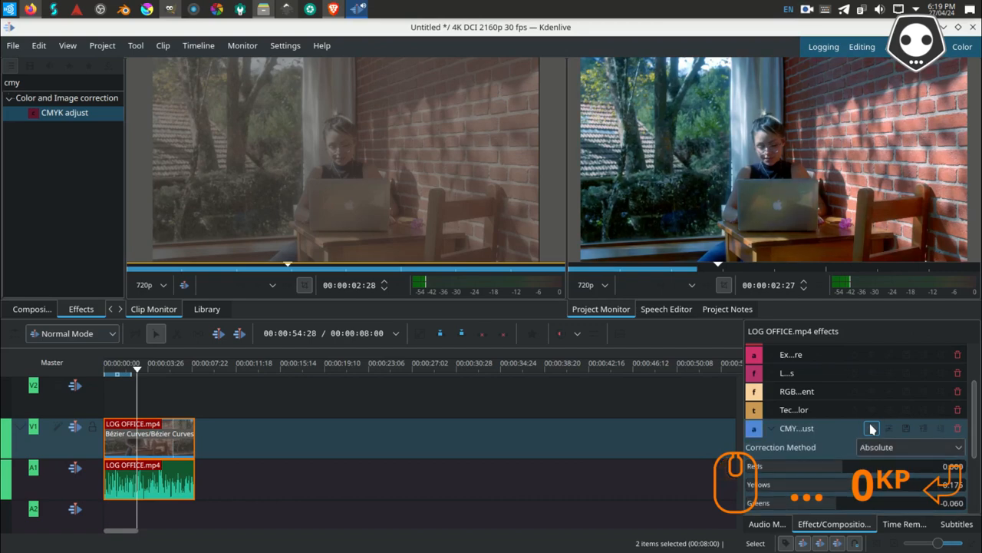
pyautogui.click(872, 428)
pyautogui.click(872, 428)
pyautogui.click(872, 429)
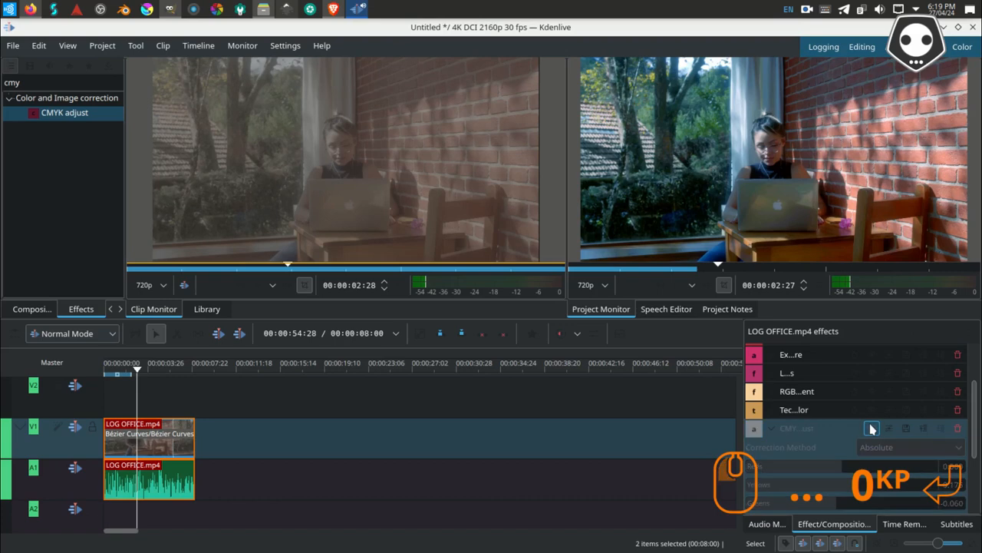
pyautogui.click(956, 433)
# Step: Search the effects for "gam" and add Lift/gamma/gain to the end of the LOG OFFICE.mp4 effect stack
pyautogui.click(56, 112)
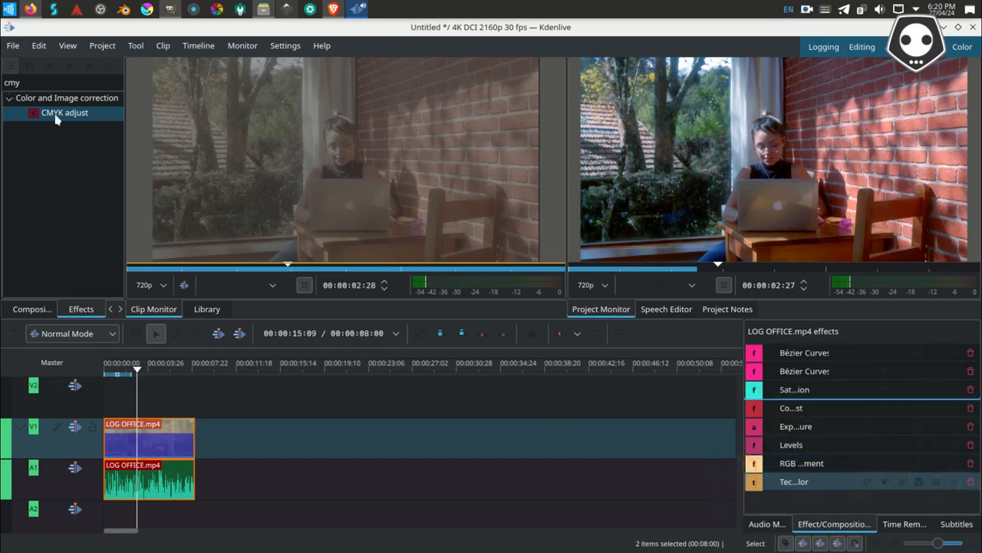
pyautogui.click(34, 82)
pyautogui.press('BackSpace')
pyautogui.press('BackSpace')
pyautogui.press('BackSpace')
pyautogui.press('BackSpace')
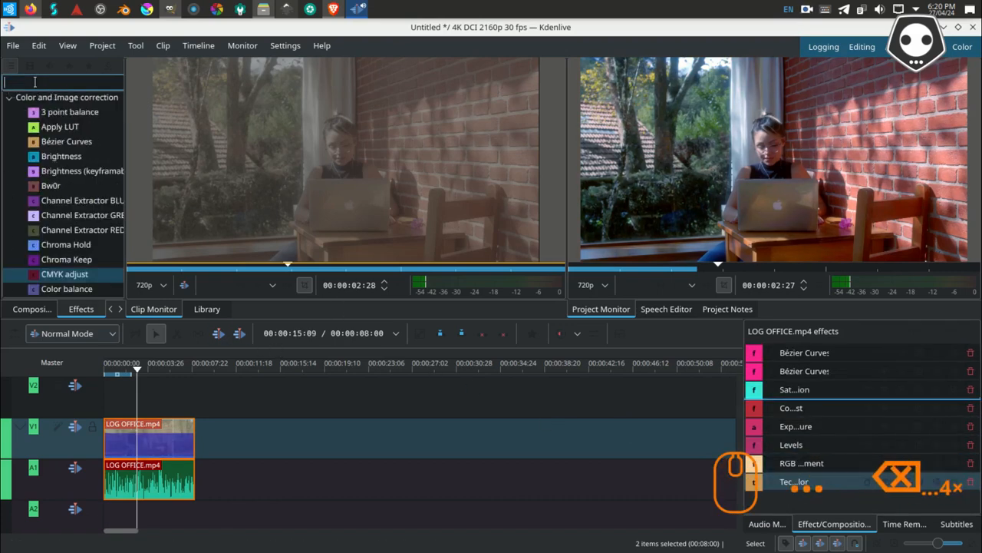
pyautogui.write('gam')
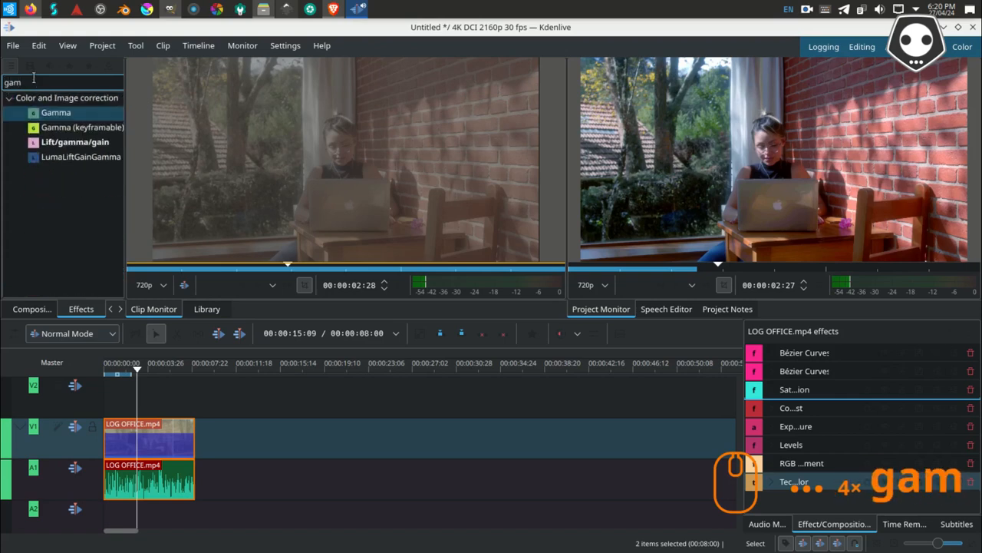
pyautogui.click(76, 162)
pyautogui.moveTo(74, 142); pyautogui.dragTo(748, 453)
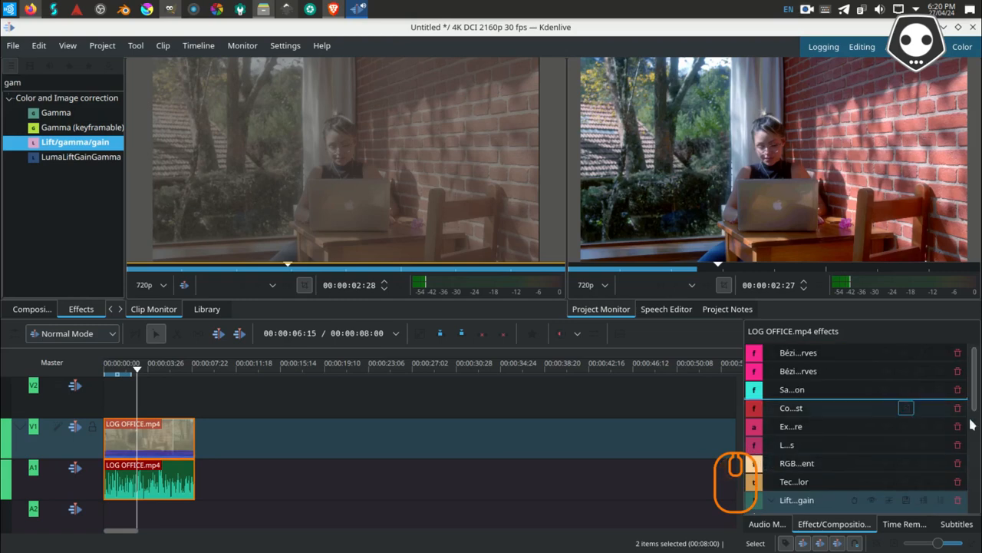
# Step: Raise the Gain slightly and tint it toward blue, and shift the Lift color to R 0.500, G 0.454, B 0.333
pyautogui.moveTo(974, 395); pyautogui.dragTo(977, 481)
pyautogui.click(801, 475)
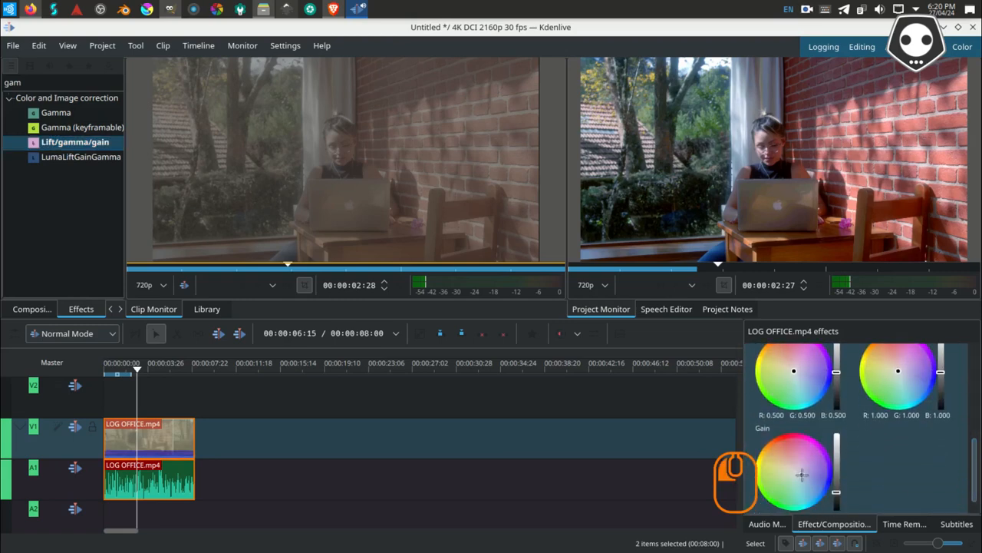
pyautogui.moveTo(802, 475); pyautogui.dragTo(836, 485)
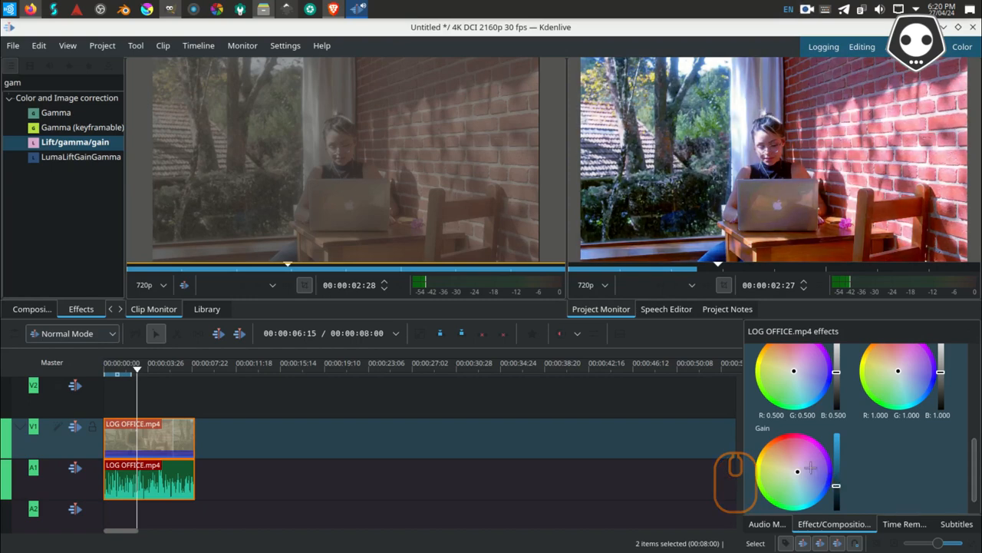
pyautogui.moveTo(799, 471); pyautogui.dragTo(802, 479)
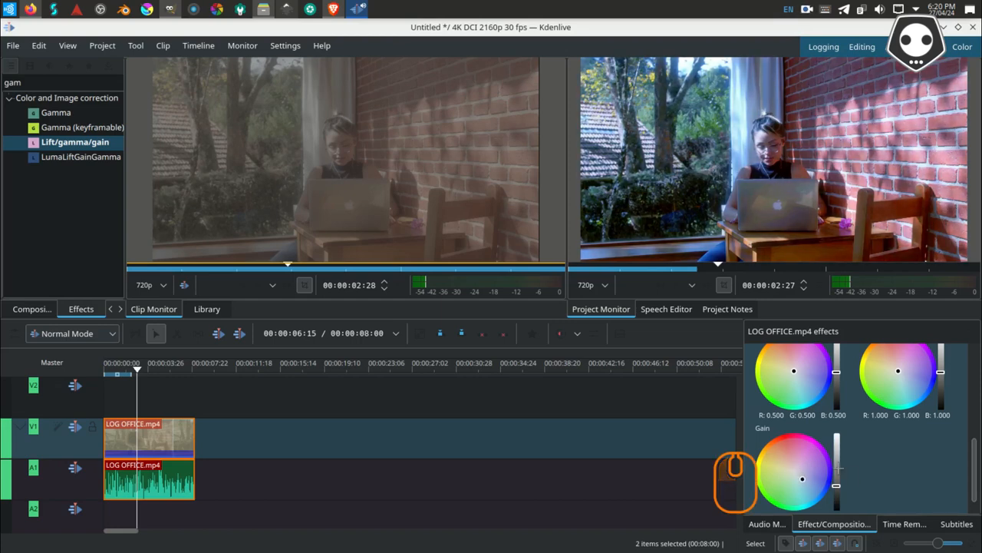
pyautogui.moveTo(804, 392); pyautogui.dragTo(783, 365)
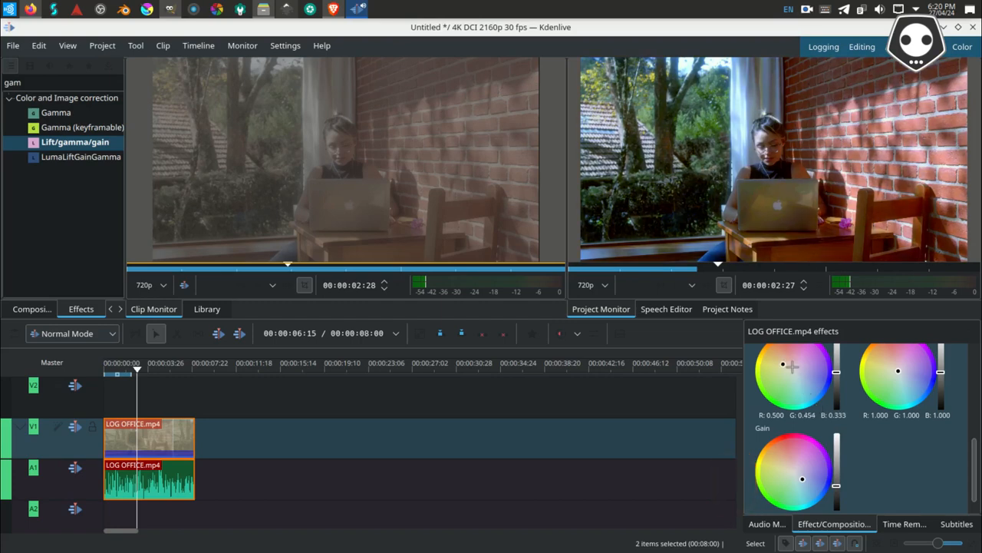
# Step: Set the Lift wheel to R 0.484, G 0.424, B 0.342 and the Gamma wheel to R 0.870, G 0.895, B 1.032
pyautogui.moveTo(836, 372); pyautogui.dragTo(837, 374)
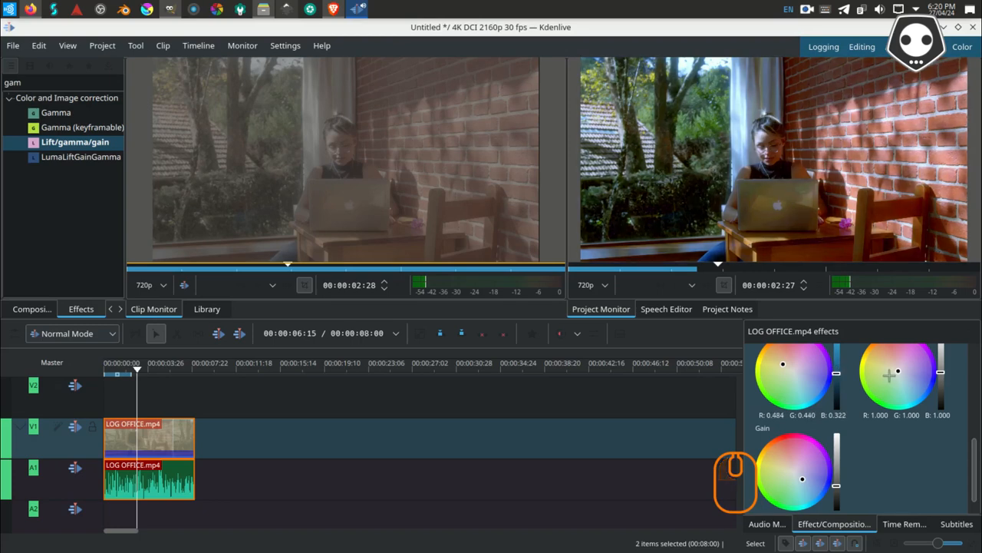
pyautogui.click(782, 358)
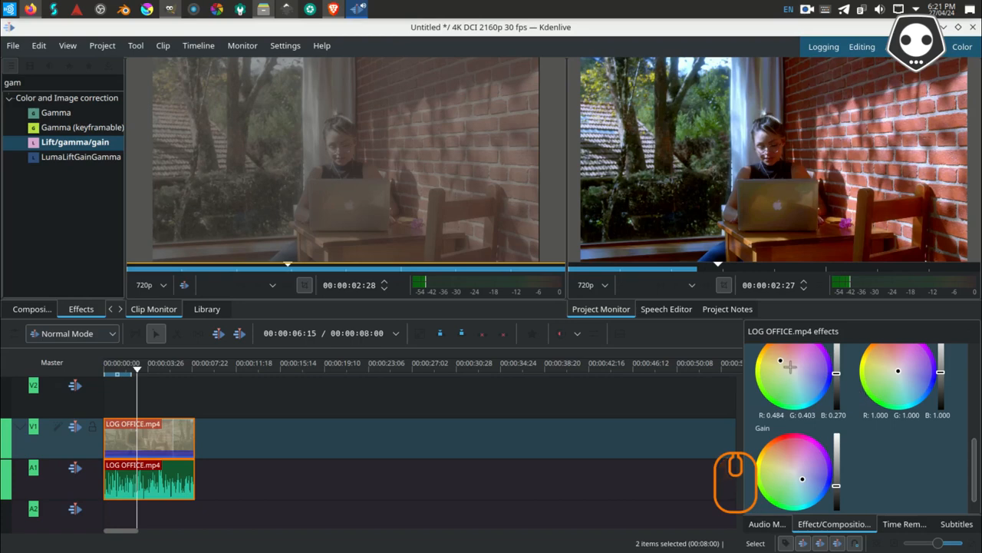
pyautogui.click(785, 363)
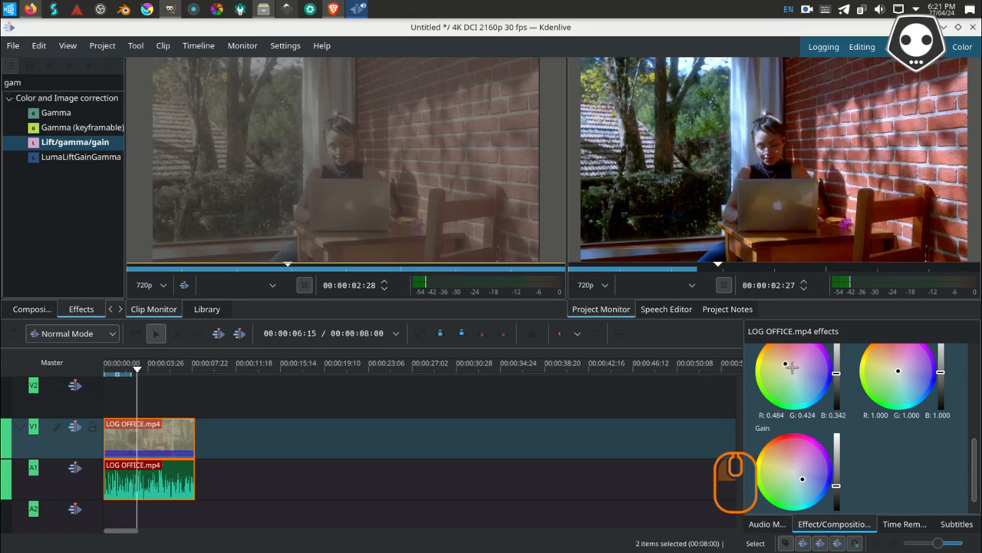
pyautogui.click(907, 376)
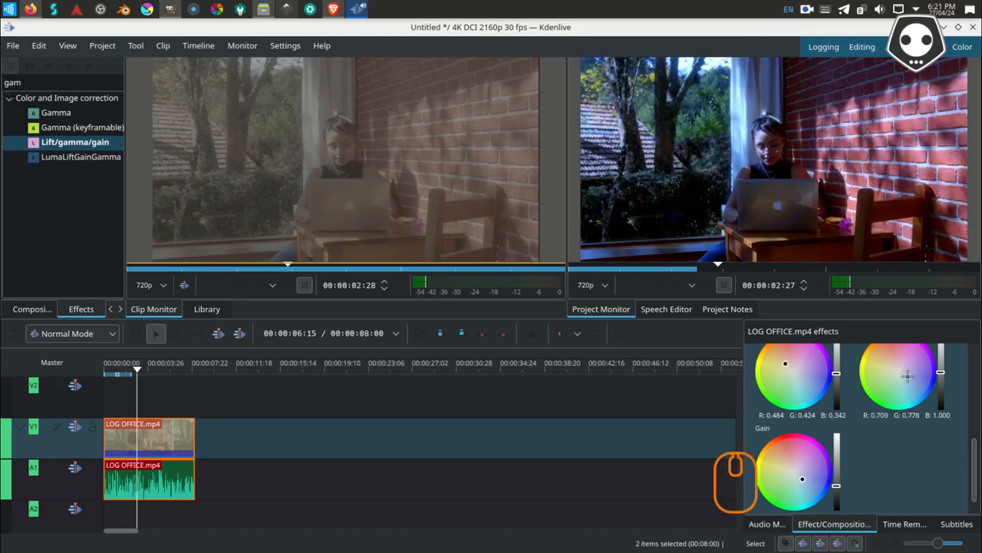
pyautogui.click(904, 374)
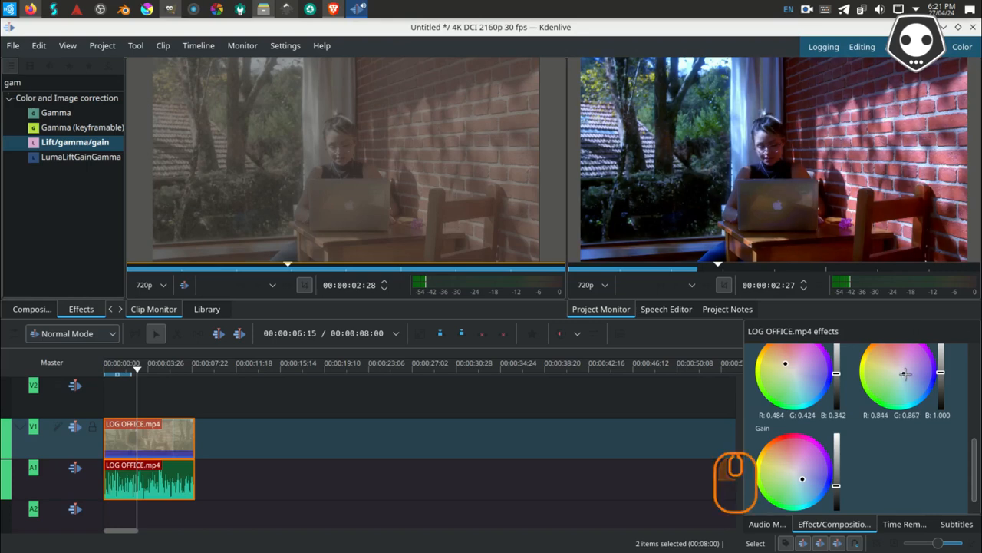
pyautogui.moveTo(940, 372); pyautogui.dragTo(940, 370)
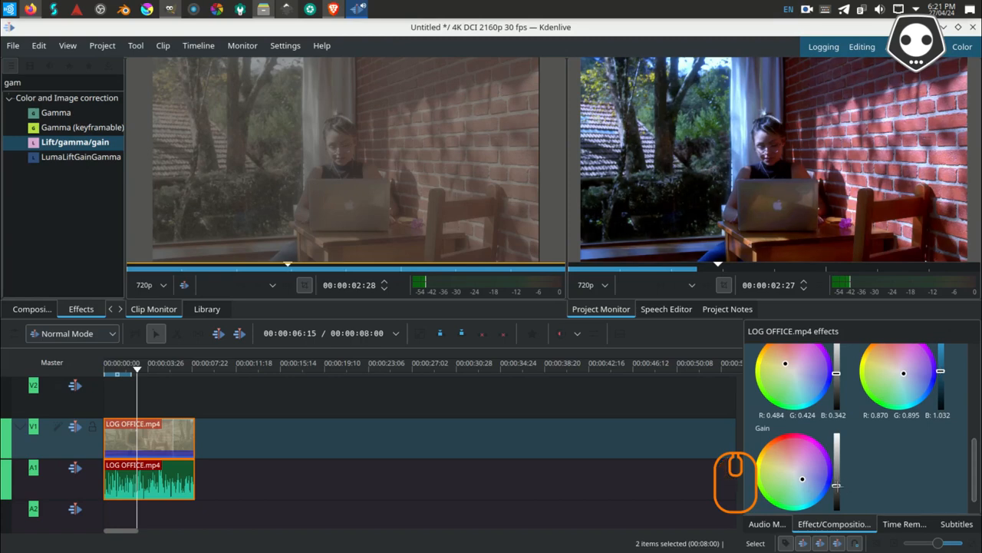
# Step: Raise the Gain brightness slightly and compare the grade with Lift/gamma/gain off and on
pyautogui.moveTo(837, 485)
pyautogui.mouseDown()
pyautogui.moveTo(837, 472)
pyautogui.moveTo(837, 491)
pyautogui.moveTo(837, 482)
pyautogui.mouseUp()
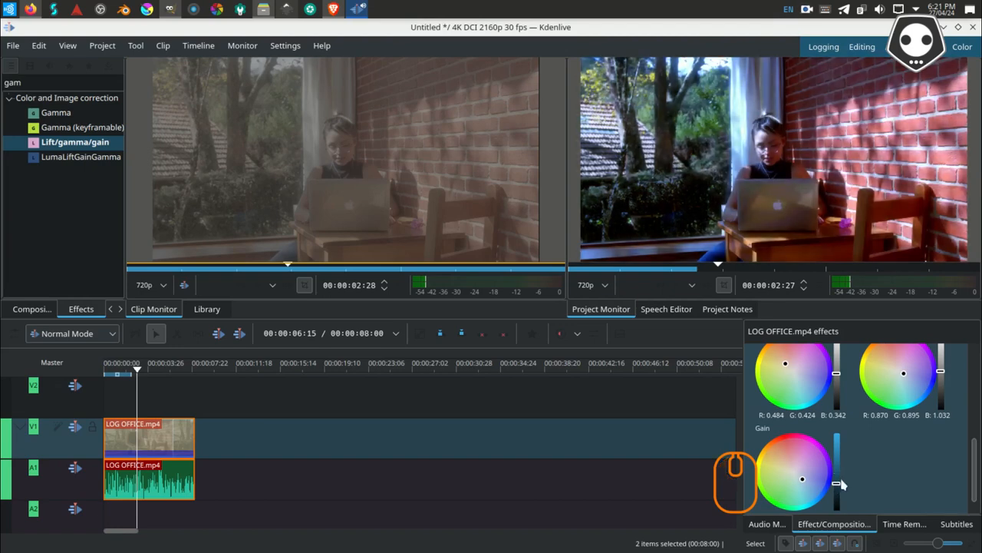
pyautogui.scroll(5, 840, 461)
pyautogui.click(871, 444)
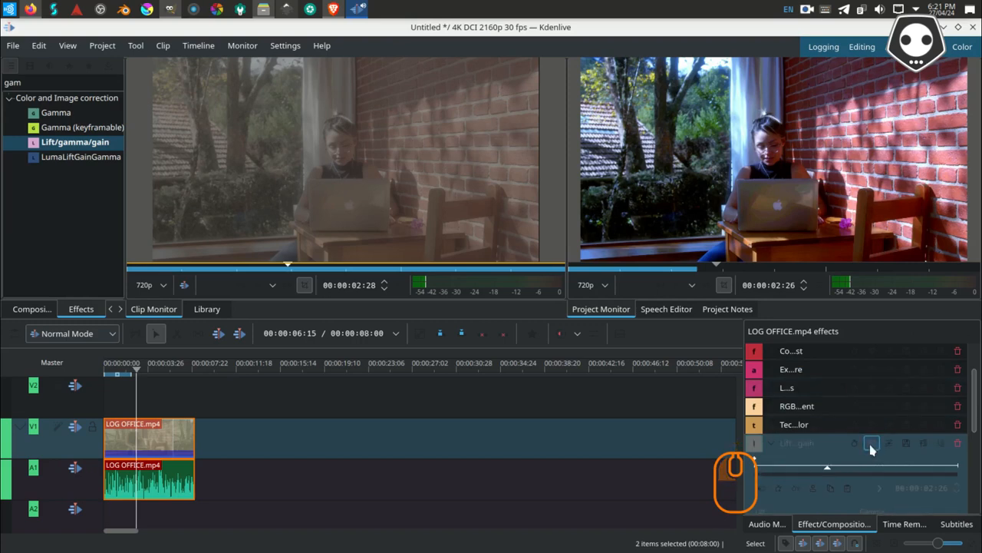
pyautogui.click(871, 445)
# Step: Lower the Gain brightness slightly and darken the Gamma to R 0.736, G 0.757, B 0.873
pyautogui.scroll(-5, 875, 464)
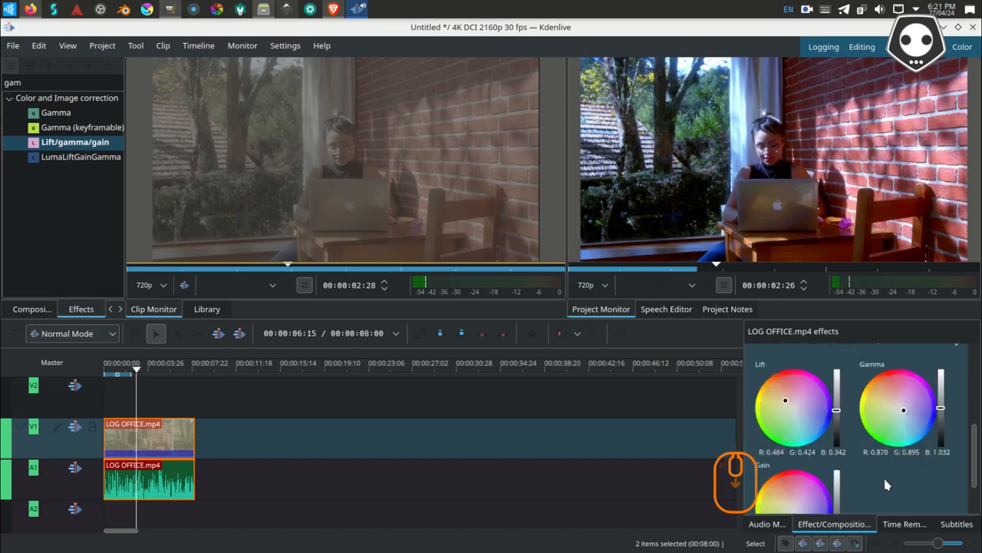
pyautogui.moveTo(837, 482); pyautogui.dragTo(837, 483)
pyautogui.scroll(1, 951, 399)
pyautogui.moveTo(941, 408); pyautogui.dragTo(941, 413)
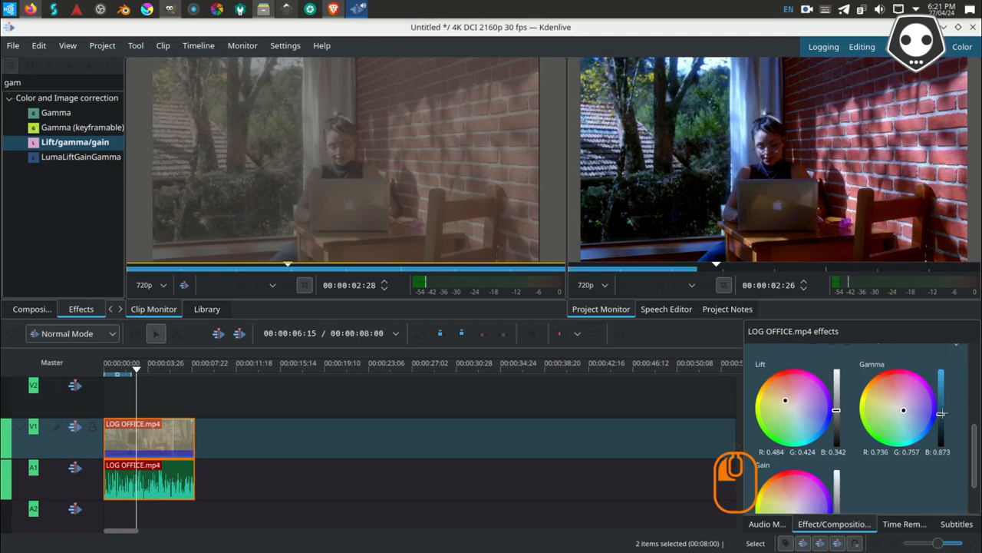
# Step: Shift the Gain color back from blue to near the wheel's center, and set the Gamma to R 0.612, G 0.697, B 0.921
pyautogui.scroll(-1, 849, 456)
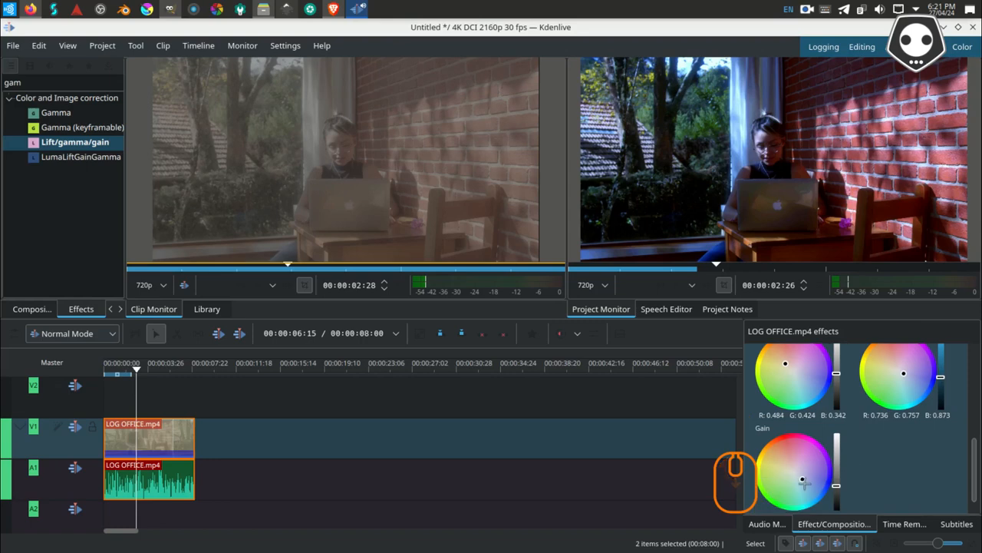
pyautogui.moveTo(806, 482); pyautogui.dragTo(807, 483)
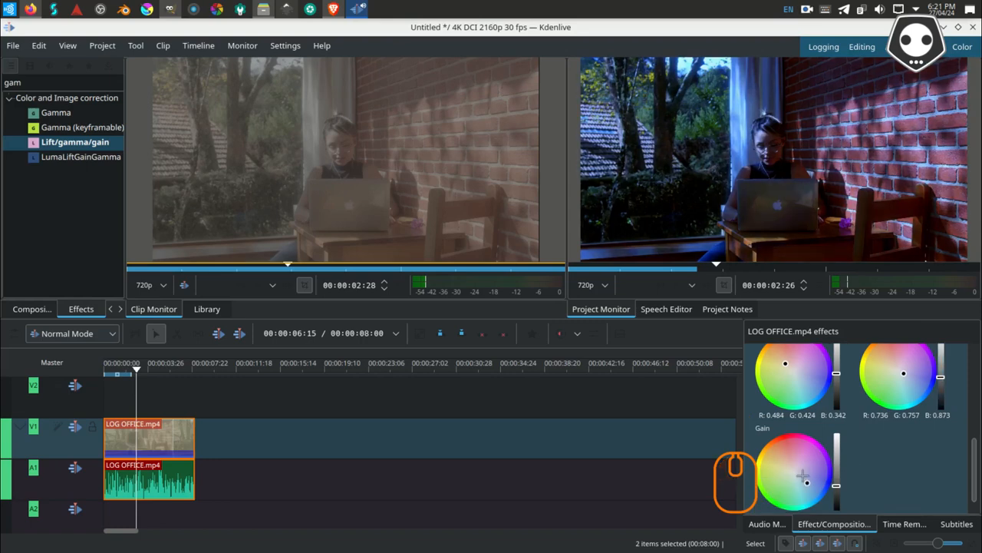
pyautogui.click(803, 476)
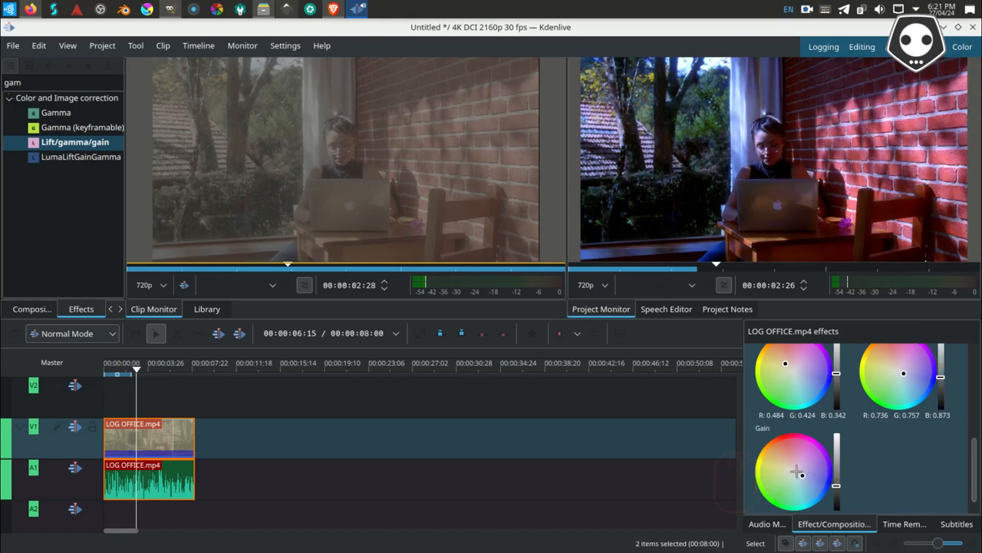
pyautogui.click(796, 471)
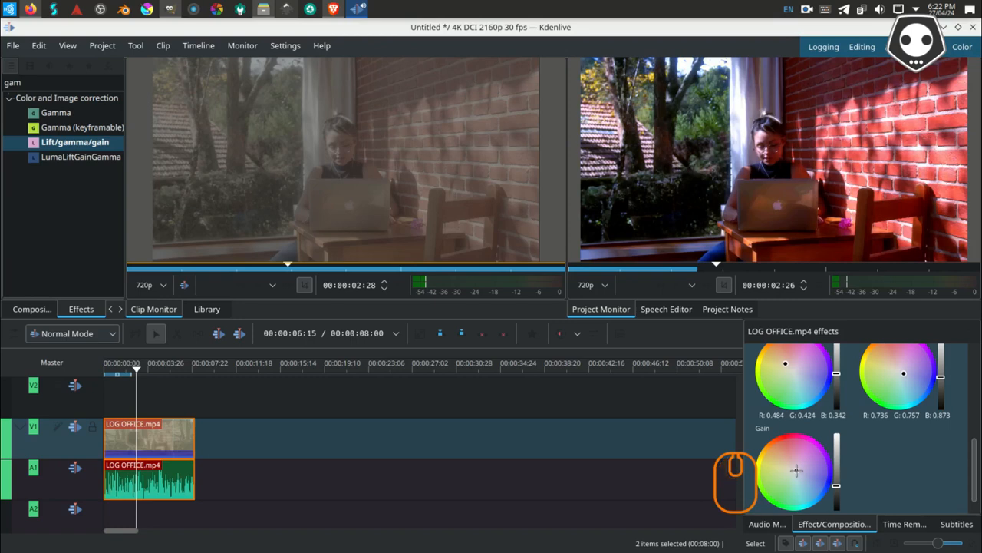
pyautogui.click(908, 376)
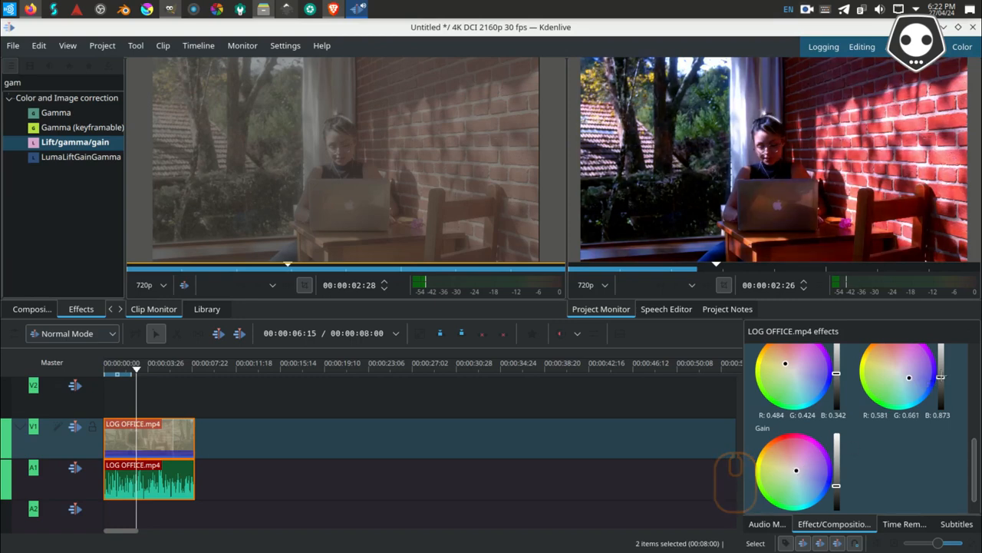
pyautogui.click(941, 376)
pyautogui.moveTo(941, 376); pyautogui.dragTo(940, 375)
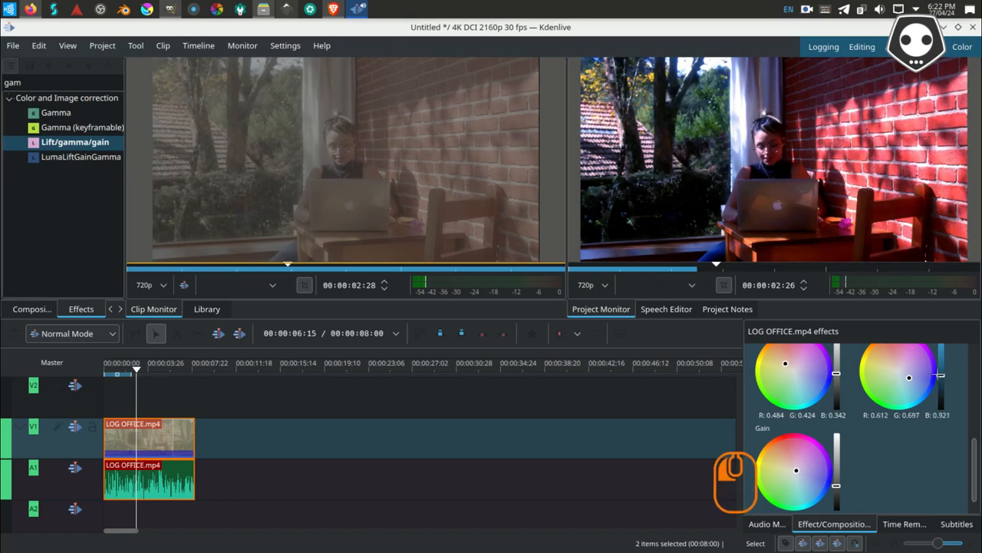
# Step: Compare the grade with the Lift/gamma/gain effect switched off and on twice
pyautogui.scroll(3, 849, 389)
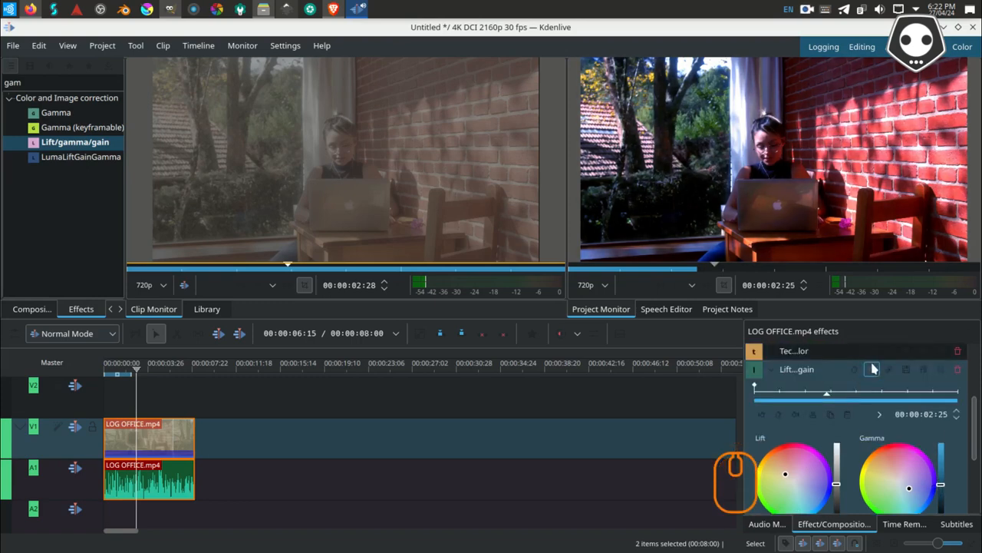
pyautogui.click(873, 370)
pyautogui.scroll(1, 873, 382)
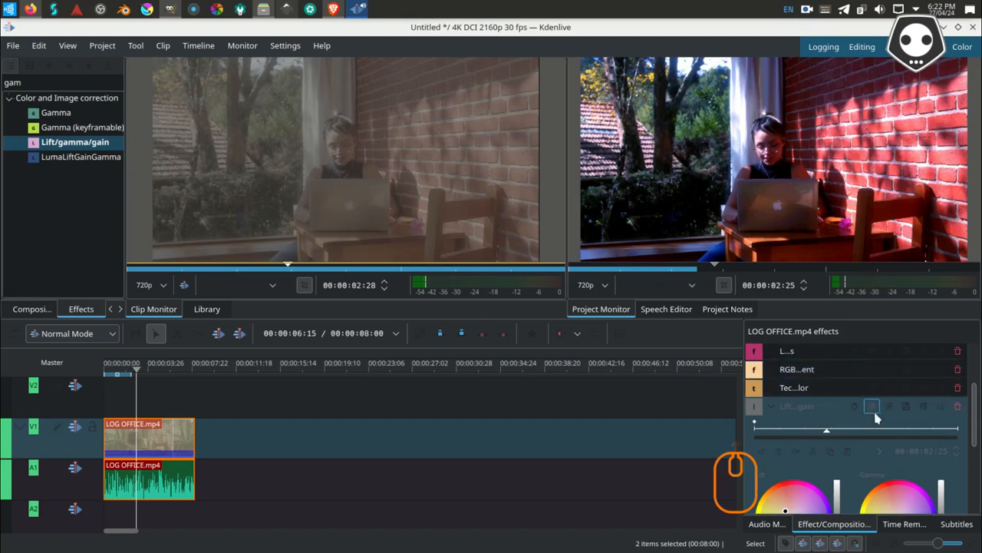
pyautogui.click(873, 407)
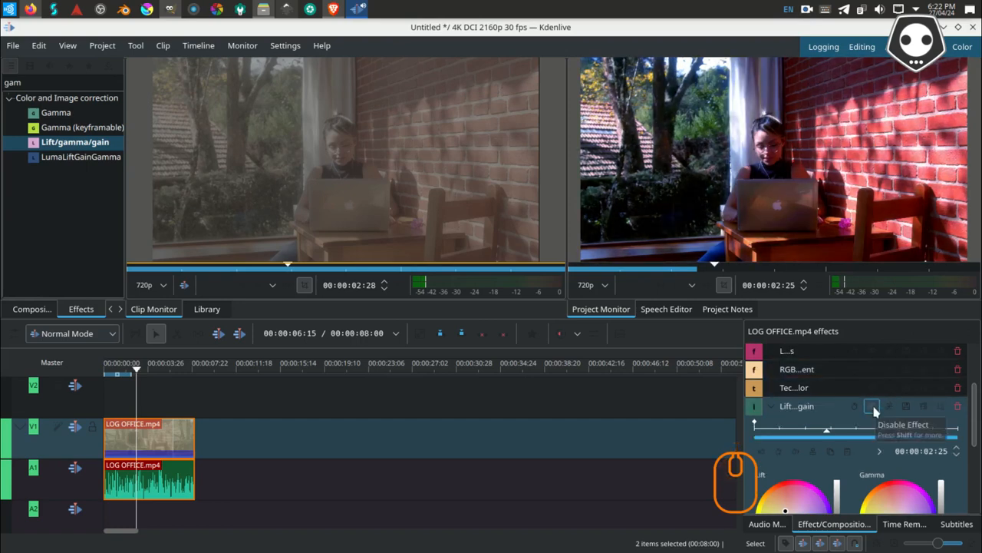
pyautogui.click(873, 410)
pyautogui.click(873, 410)
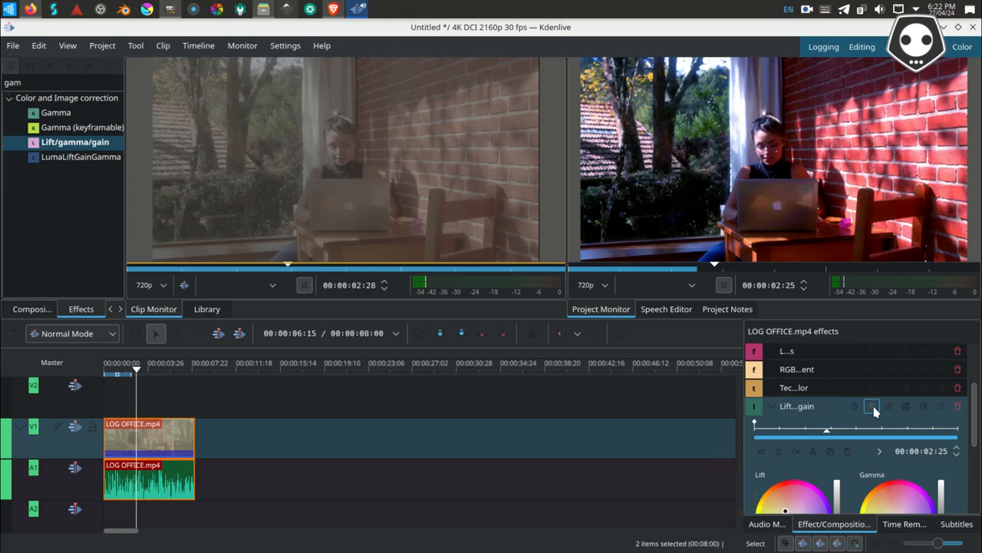
# Step: Brighten the Gamma to R 0.750, G 0.853, B 1.127 and collapse the Lift/gamma/gain effect
pyautogui.scroll(-4, 875, 414)
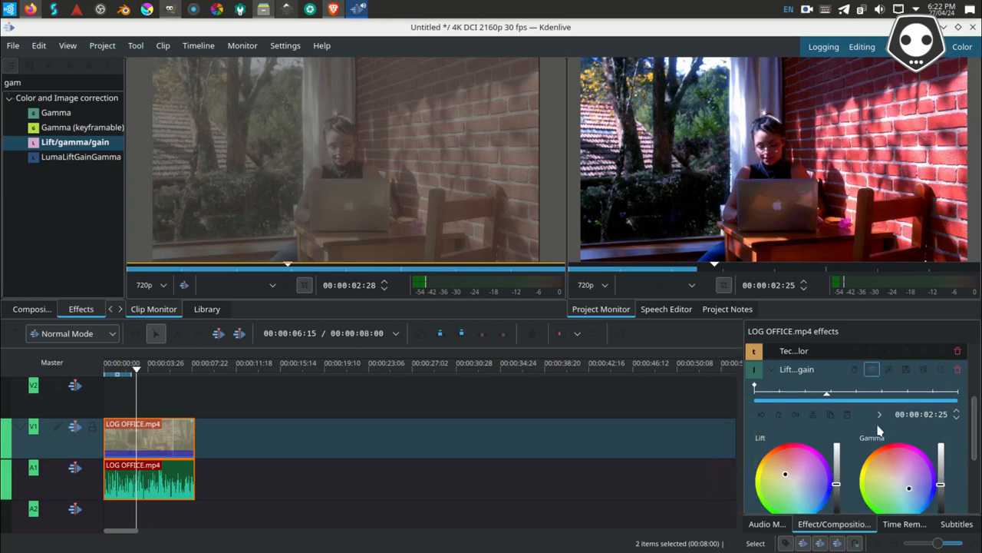
pyautogui.moveTo(940, 374); pyautogui.dragTo(941, 364)
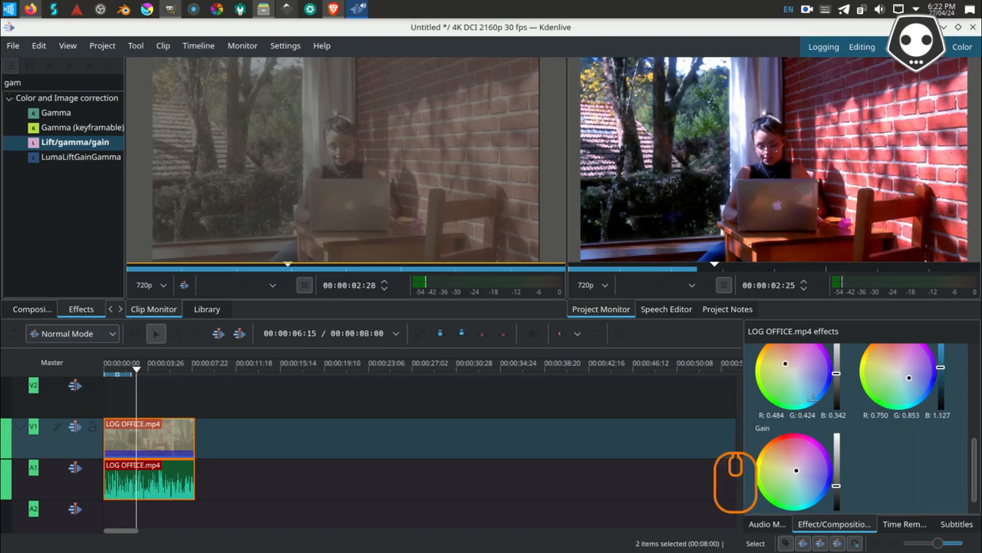
pyautogui.scroll(3, 812, 397)
pyautogui.click(770, 407)
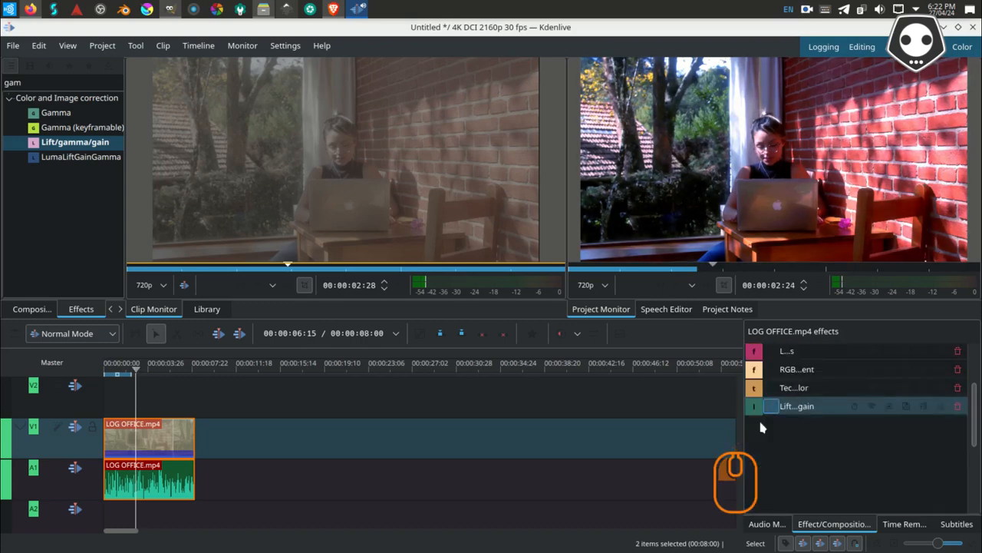
# Step: Search the effects for "ga" and add the plain Gamma effect to the LOG OFFICE.mp4 clip on V1
pyautogui.click(28, 79)
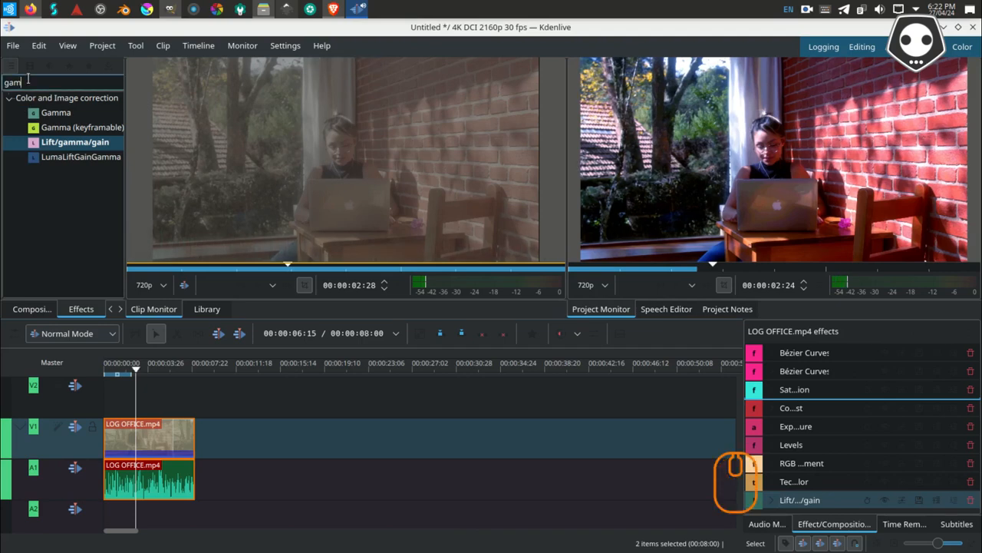
pyautogui.press('BackSpace')
pyautogui.press('BackSpace')
pyautogui.write('a')
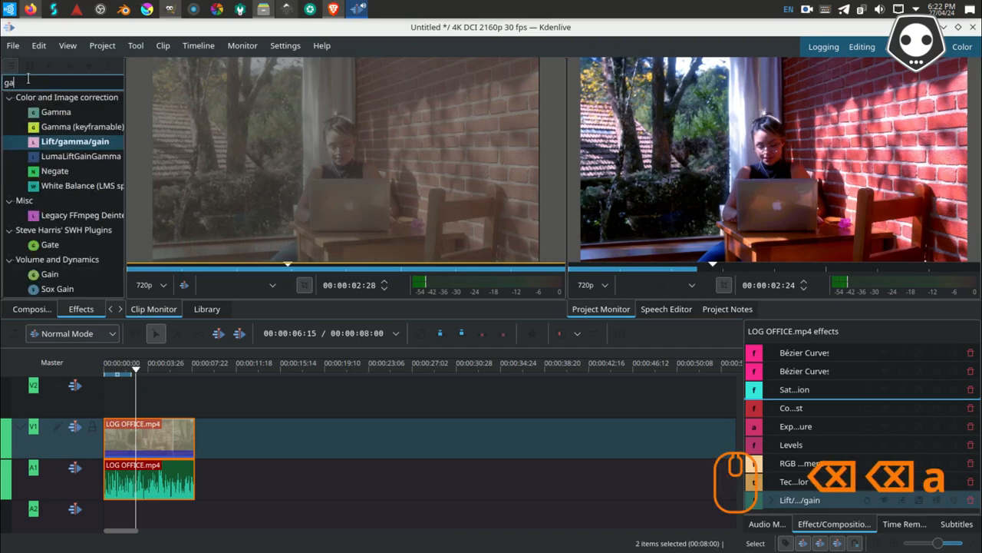
pyautogui.moveTo(56, 112); pyautogui.dragTo(153, 441)
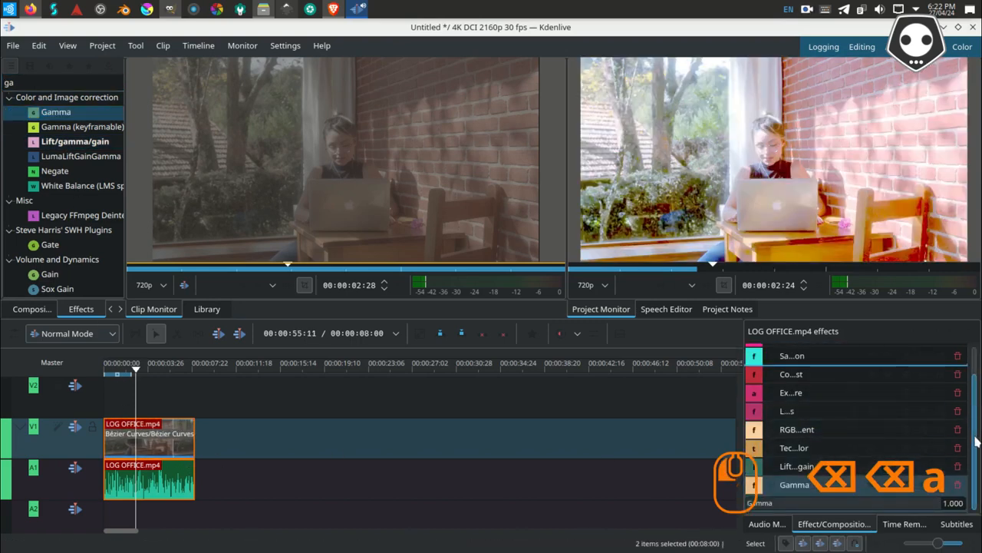
# Step: Set the Gamma effect's value to 0.273, comparing the picture with it off and on, and collapse the effect
pyautogui.moveTo(874, 503); pyautogui.dragTo(794, 513)
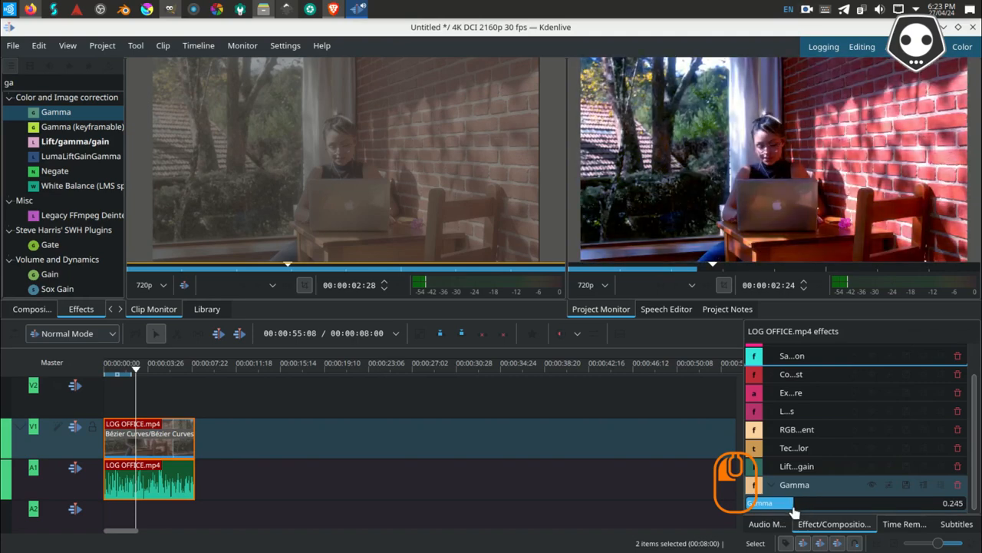
pyautogui.click(873, 485)
pyautogui.click(874, 485)
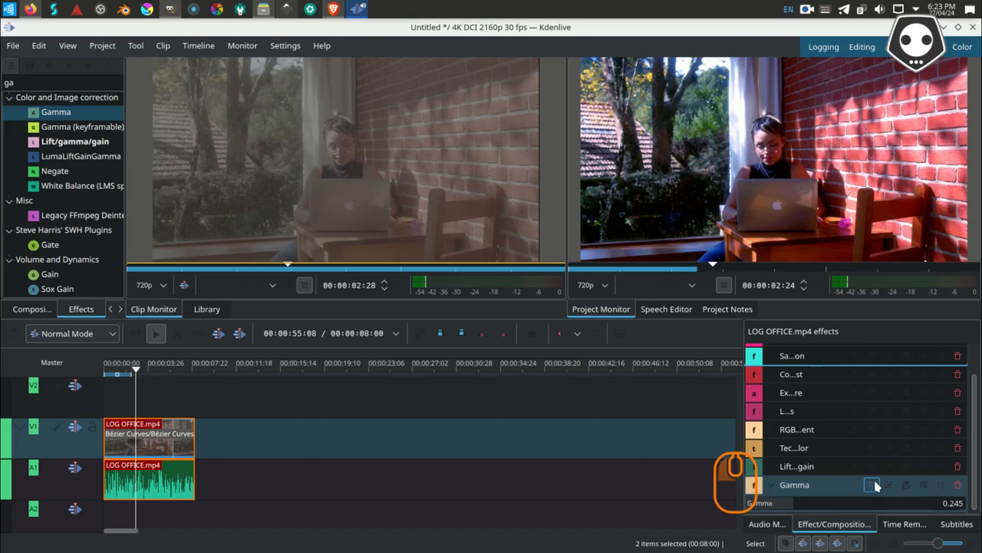
pyautogui.moveTo(789, 506); pyautogui.dragTo(795, 506)
pyautogui.click(872, 485)
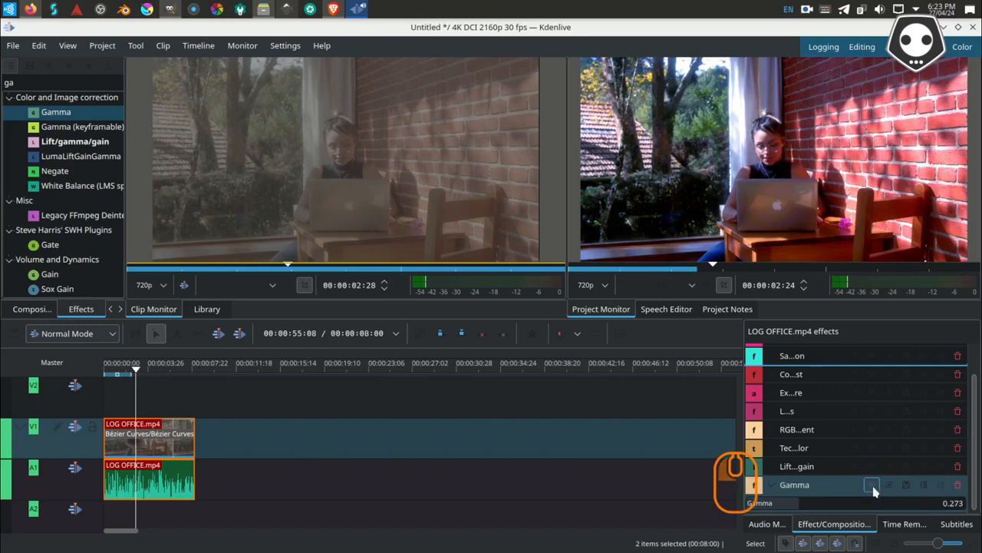
pyautogui.click(872, 487)
pyautogui.click(767, 485)
# Step: Search the effects for "soft" and add Soft Glow to the LOG OFFICE.mp4 clip on V1
pyautogui.click(14, 84)
pyautogui.press('BackSpace')
pyautogui.press('BackSpace')
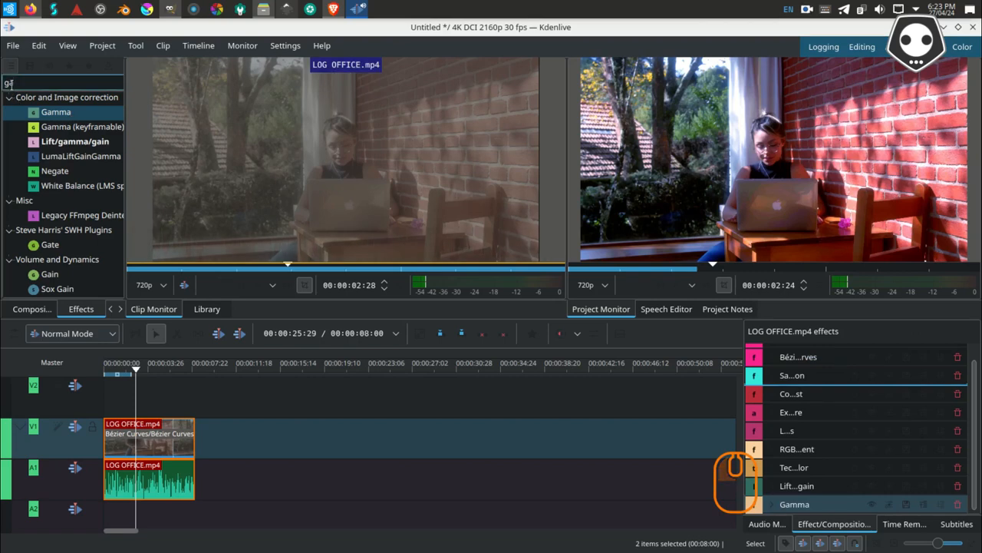
pyautogui.write('soft')
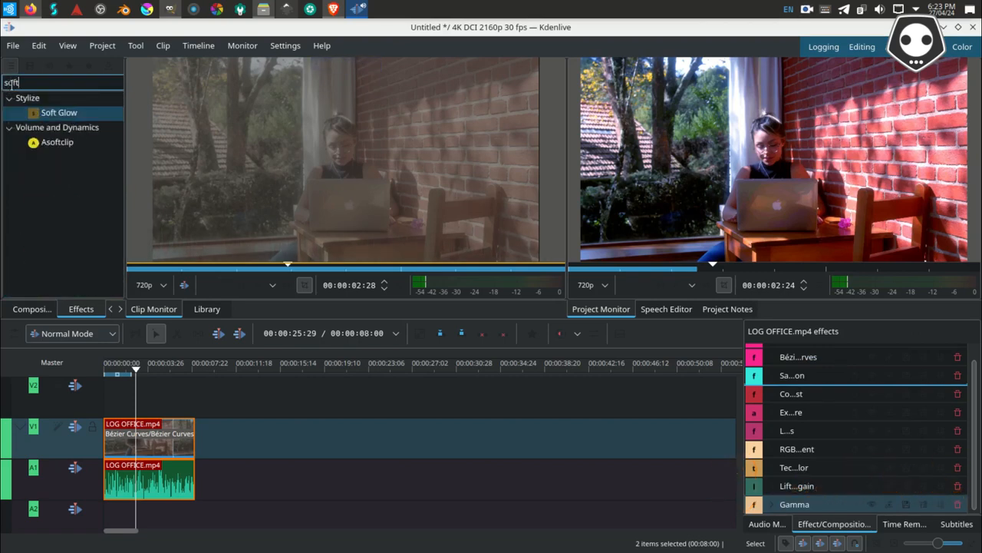
pyautogui.moveTo(58, 112); pyautogui.dragTo(177, 442)
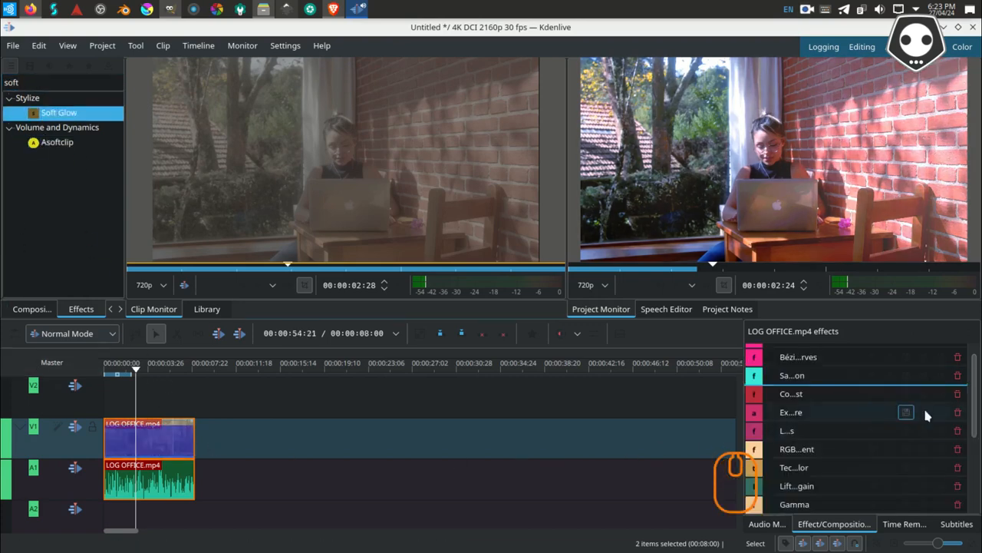
# Step: Try the Overlay blend mode for Soft Glow, and switch the blend mode to Add
pyautogui.scroll(-1, 973, 411)
pyautogui.scroll(-3, 973, 412)
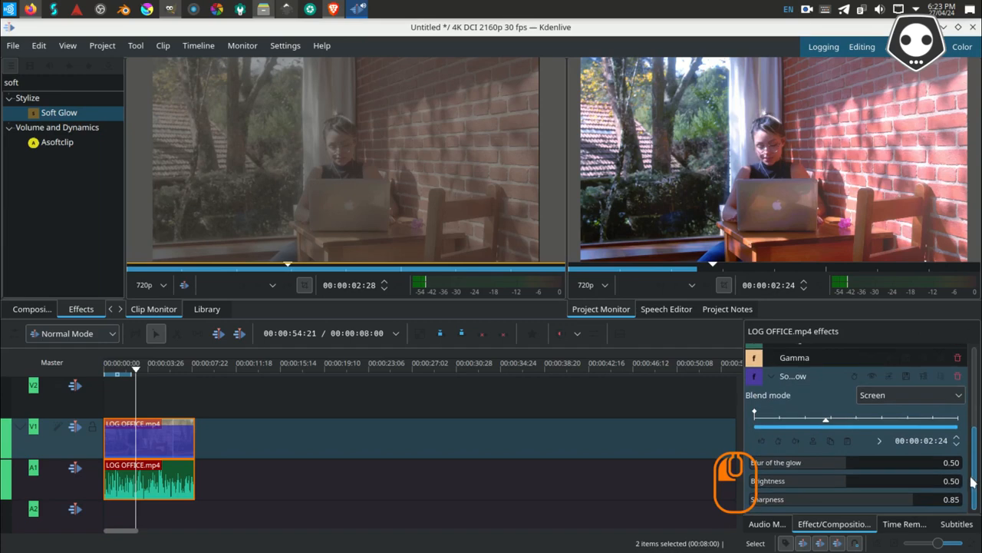
pyautogui.click(892, 394)
pyautogui.click(893, 432)
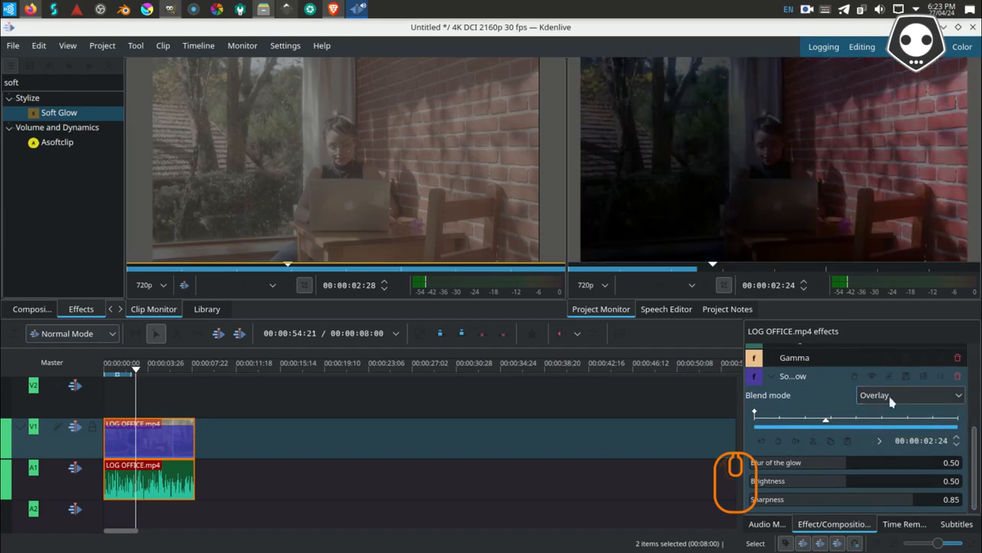
pyautogui.click(891, 398)
pyautogui.click(881, 443)
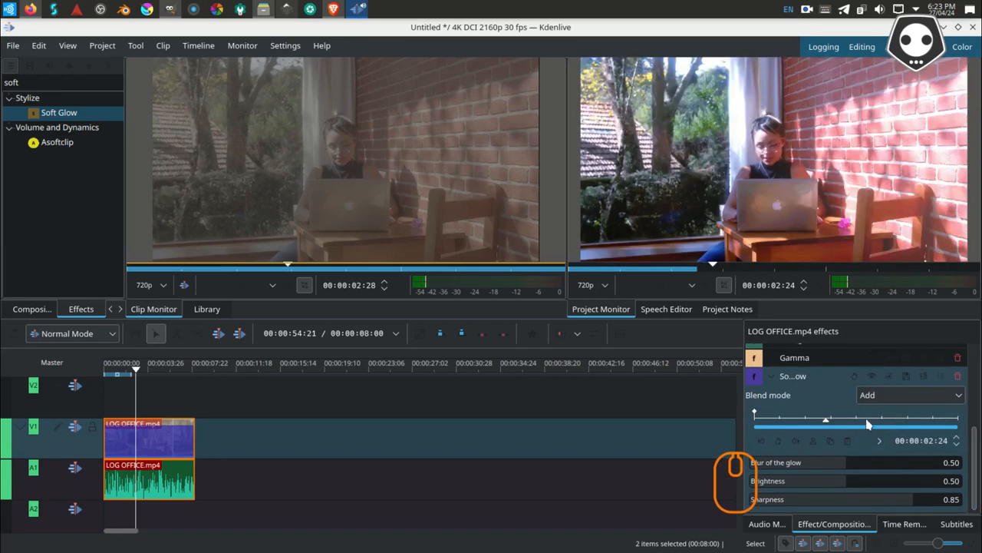
# Step: Set the Soft Glow effect's blend mode to Screen
pyautogui.click(879, 394)
pyautogui.click(875, 411)
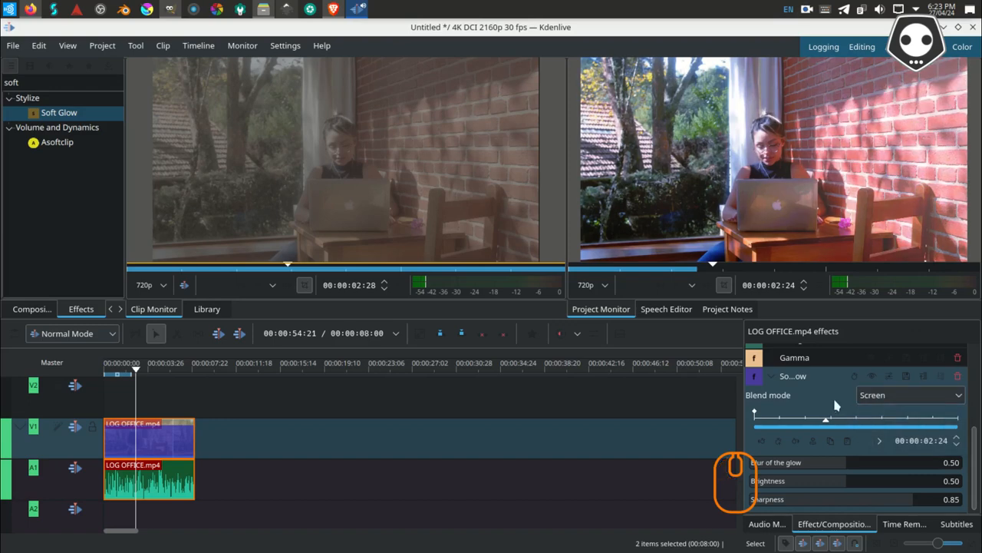
pyautogui.scroll(2, 837, 405)
pyautogui.scroll(1, 858, 415)
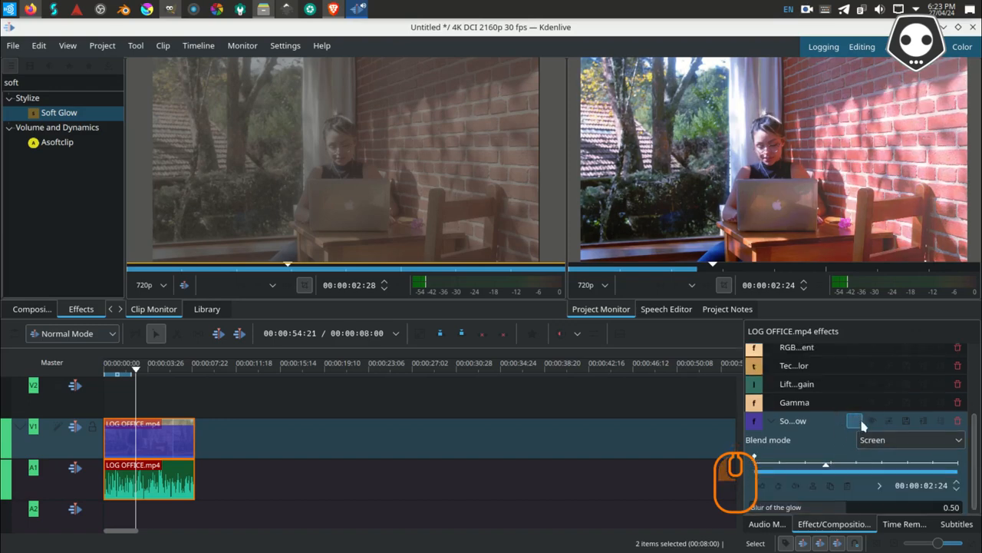
pyautogui.click(858, 421)
pyautogui.click(858, 422)
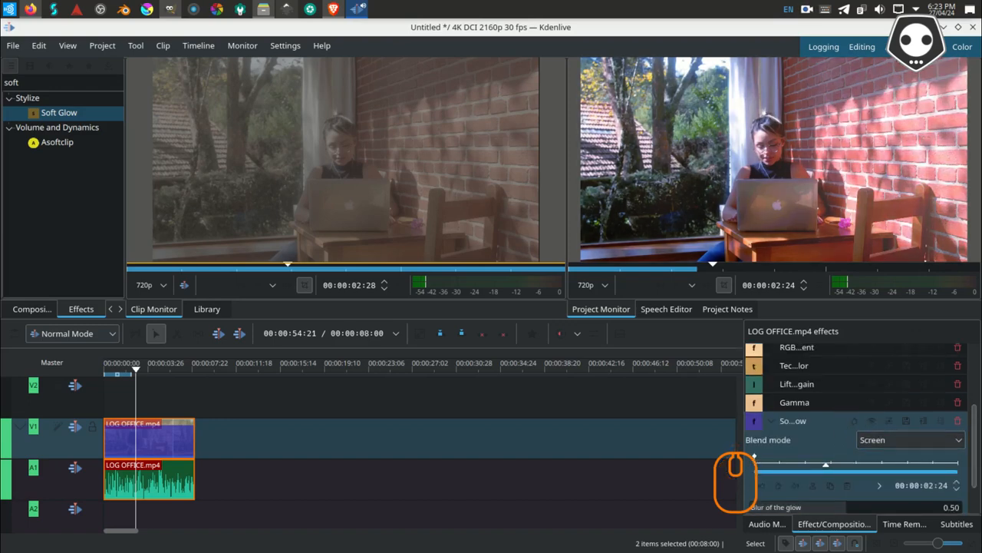
# Step: Set Soft Glow's brightness to 0.35, sharpness to 0.76 and blur of the glow to 0.41
pyautogui.scroll(-2, 845, 461)
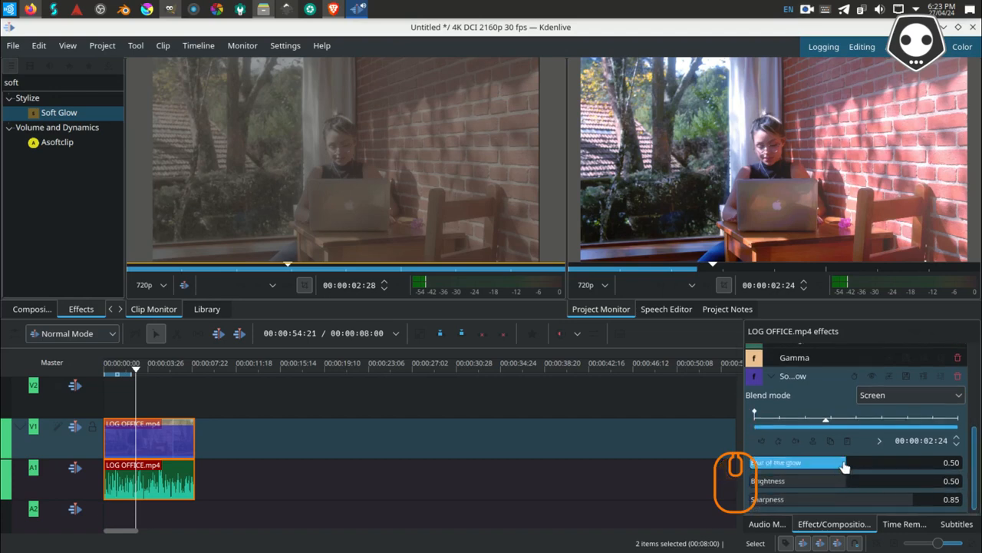
pyautogui.moveTo(848, 485); pyautogui.dragTo(819, 492)
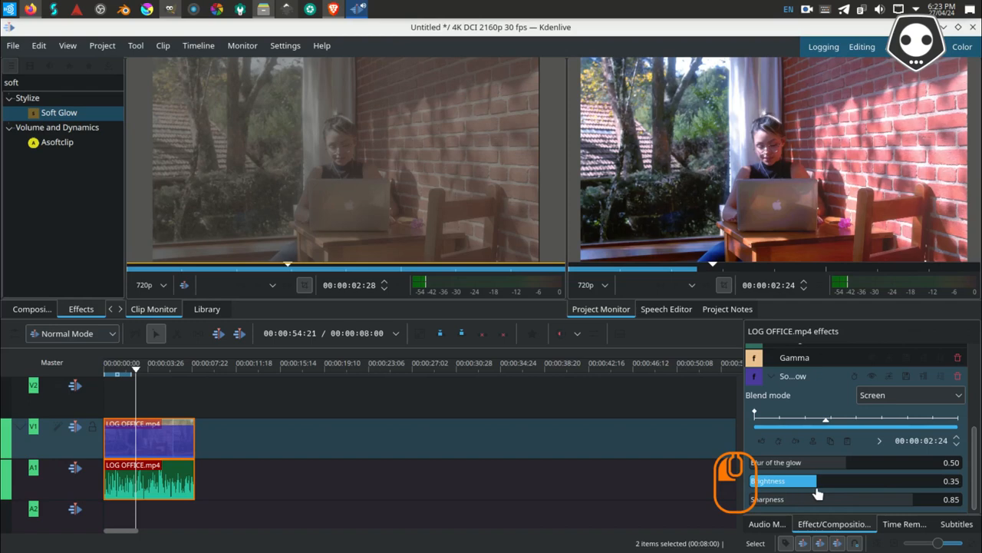
pyautogui.moveTo(910, 500)
pyautogui.mouseDown()
pyautogui.moveTo(816, 505)
pyautogui.moveTo(896, 502)
pyautogui.mouseUp()
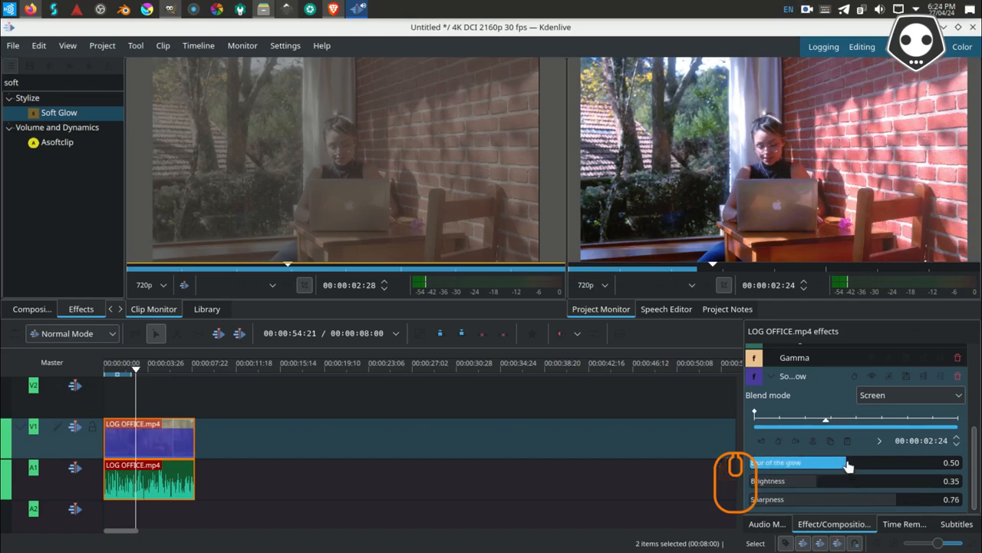
pyautogui.moveTo(848, 466); pyautogui.dragTo(827, 467)
# Step: Compare the picture with Soft Glow off and on, and look over the clip's whole effect stack
pyautogui.scroll(2, 826, 430)
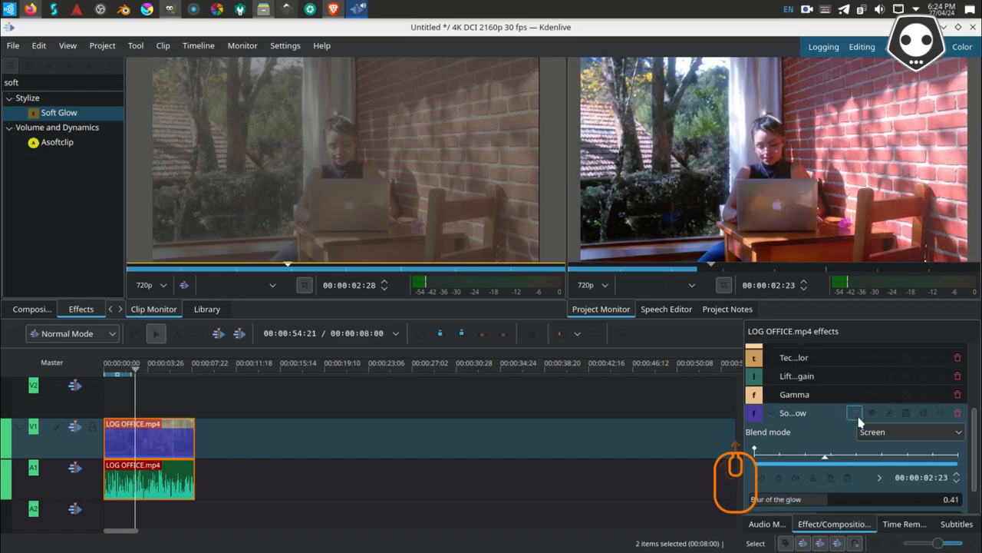
pyautogui.click(871, 413)
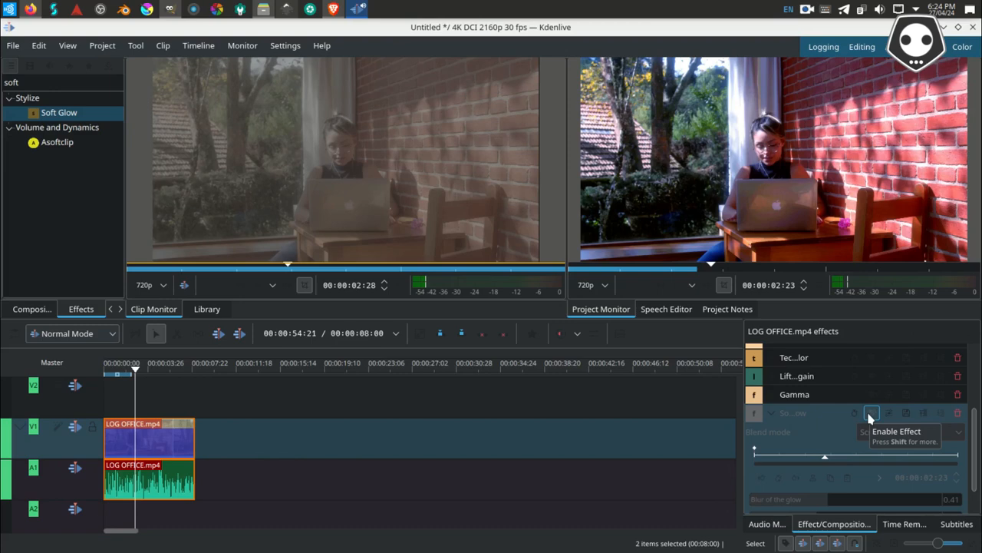
pyautogui.click(871, 415)
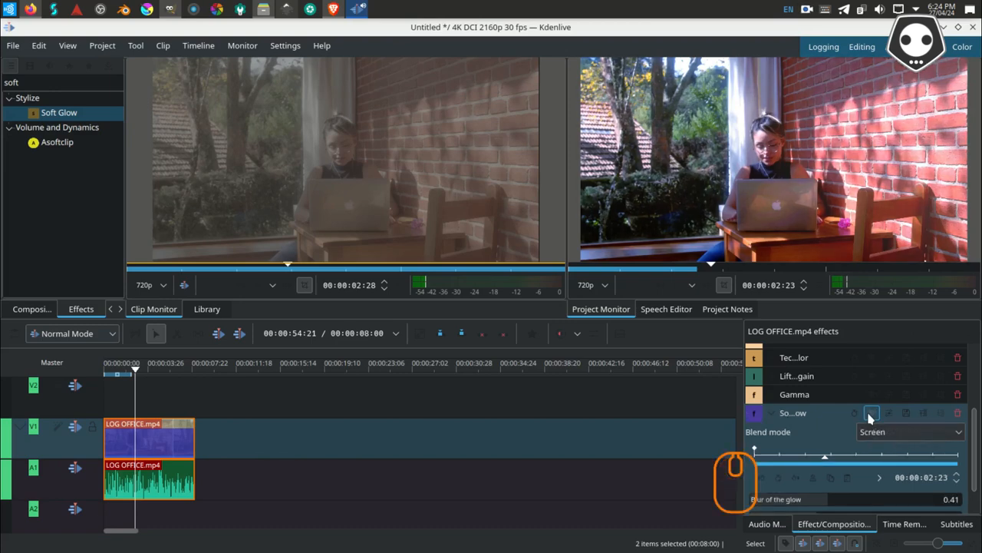
pyautogui.scroll(3, 829, 411)
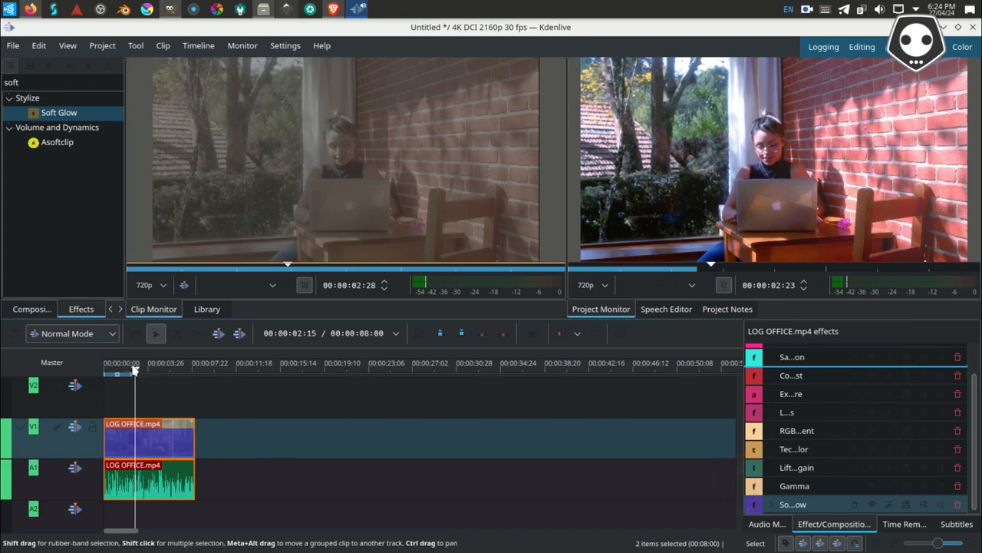
pyautogui.scroll(1, 779, 395)
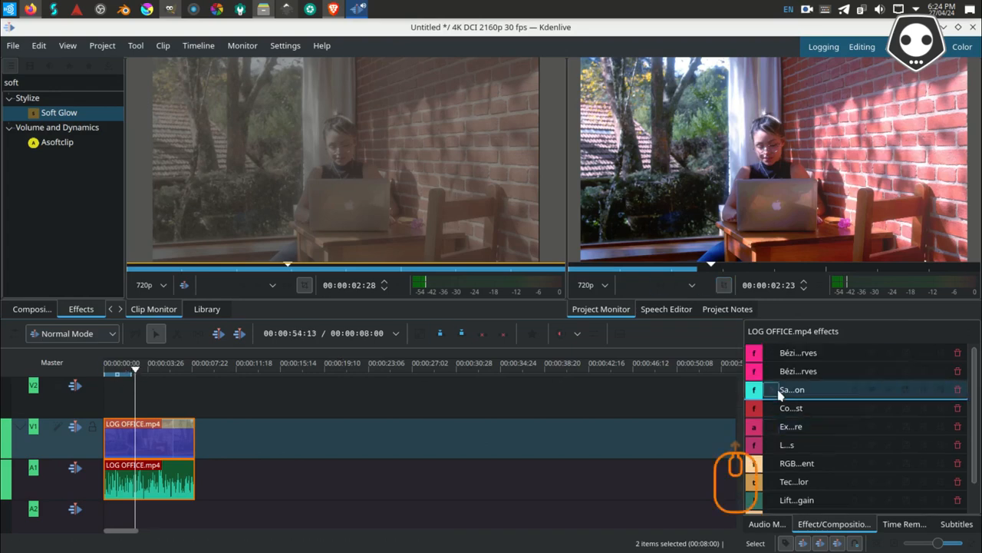
pyautogui.scroll(-1, 779, 395)
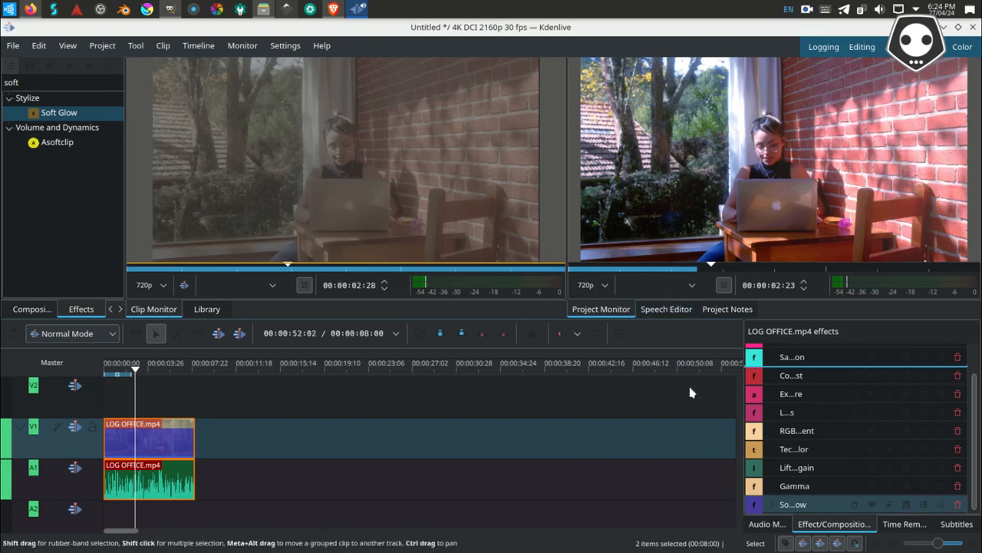
# Step: Clear the search text "soft" from the effects list to show all effects again
pyautogui.click(29, 83)
pyautogui.press('BackSpace')
pyautogui.press('BackSpace')
pyautogui.press('BackSpace')
pyautogui.press('BackSpace')
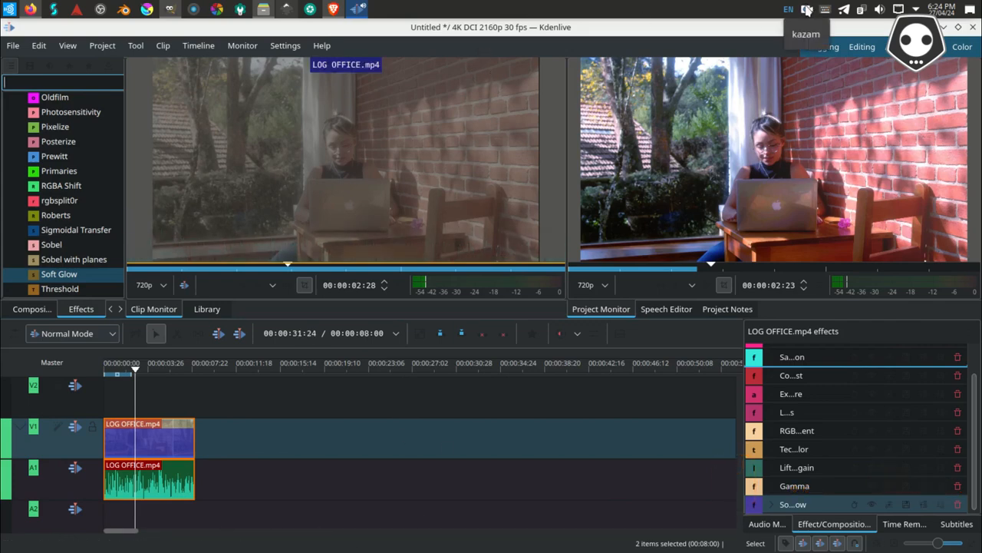
pyautogui.click(809, 10)
pyautogui.click(838, 57)
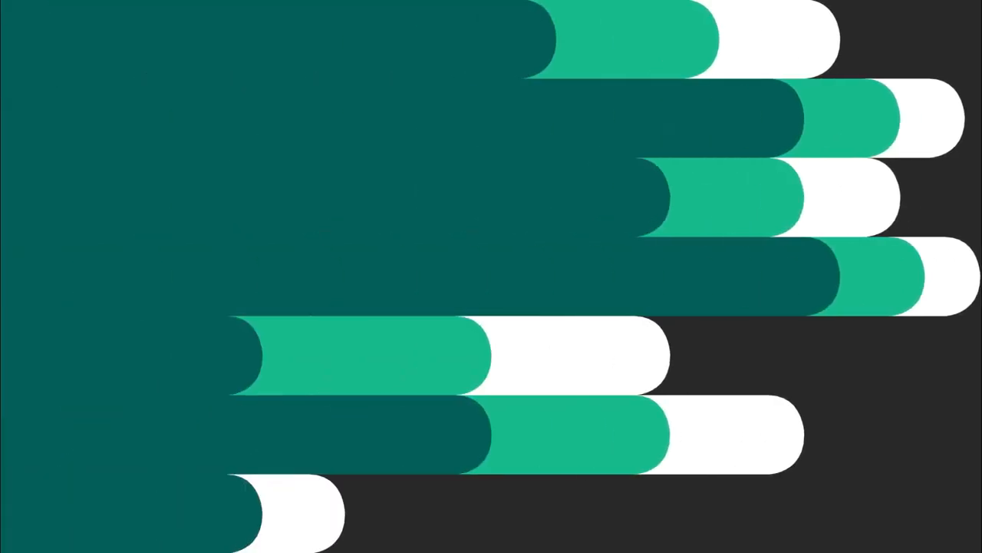